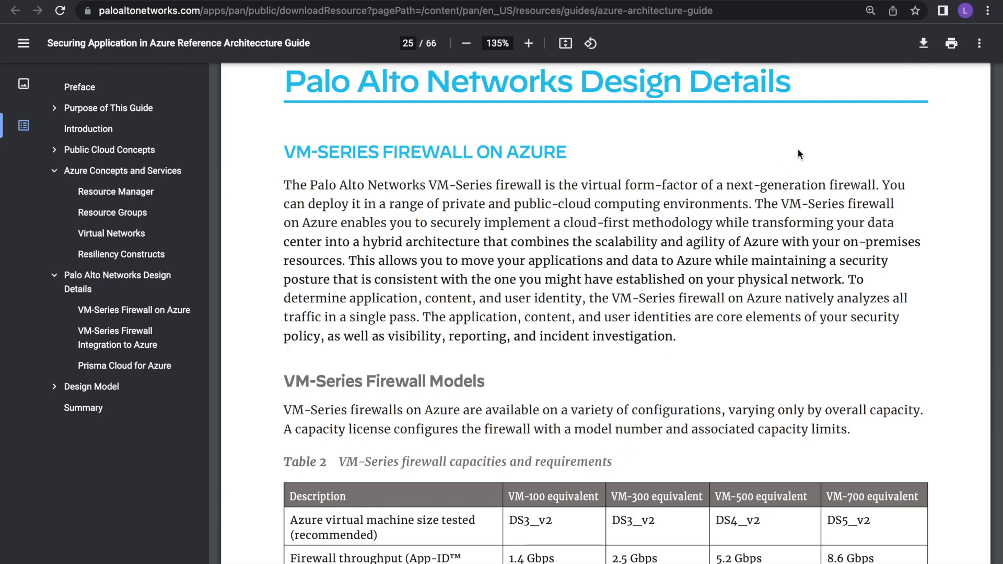
# Examine the Azure network architecture diagram of firewall, webserver and database virtual networks.
pyautogui.click(818, 0)
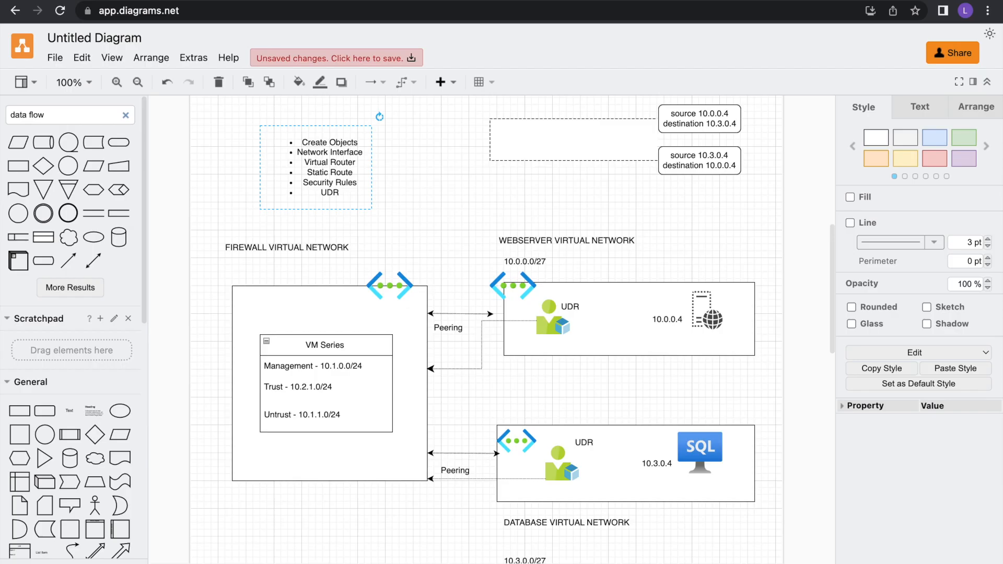
pyautogui.scroll(1, 457, 322)
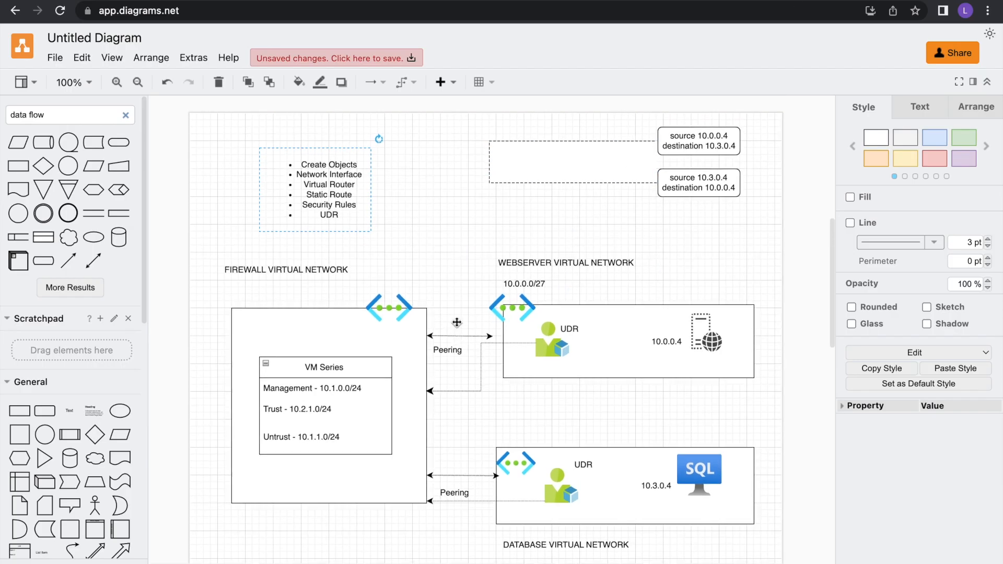
pyautogui.scroll(-1, 457, 323)
pyautogui.scroll(1, 457, 322)
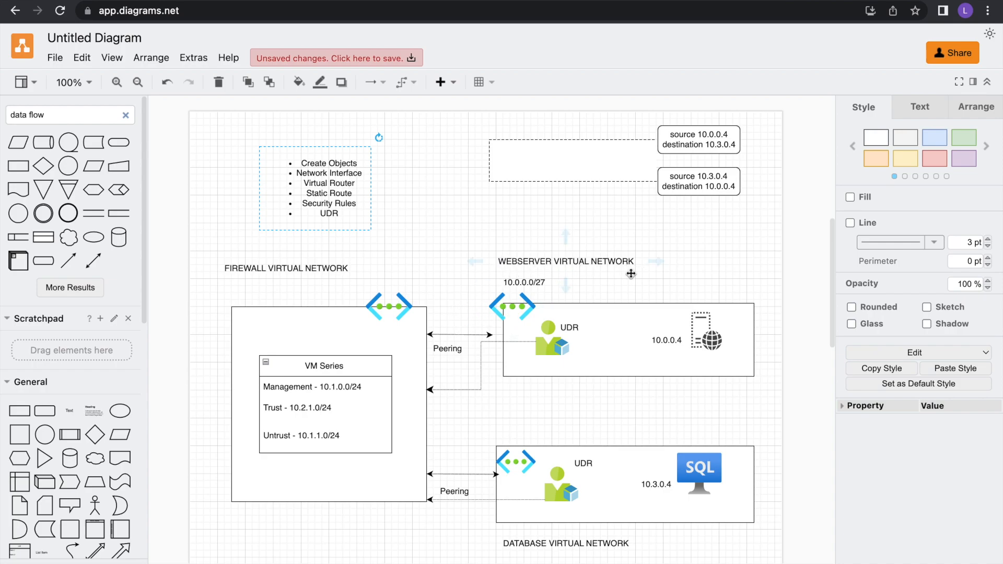
pyautogui.scroll(-2, 581, 437)
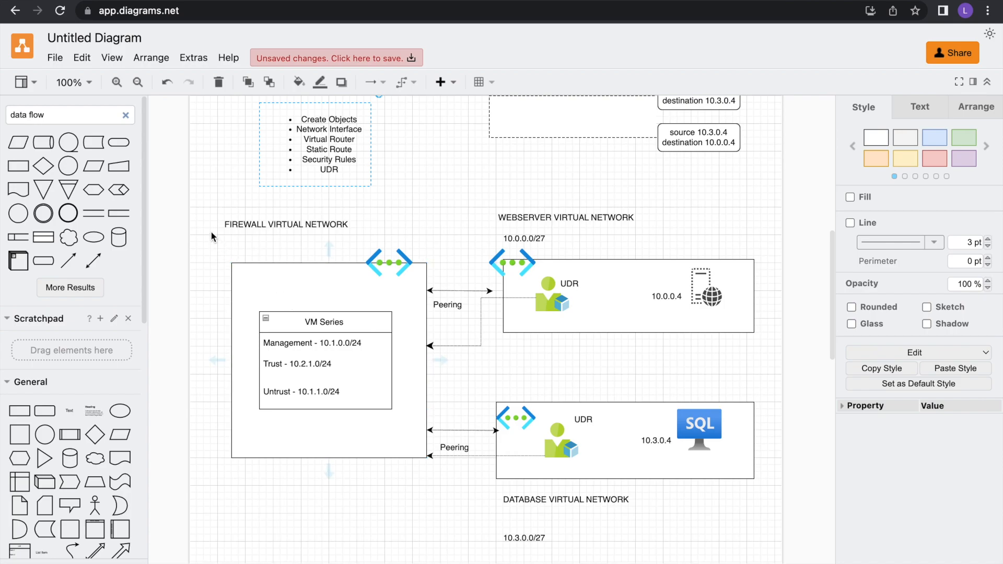
pyautogui.scroll(2, 314, 324)
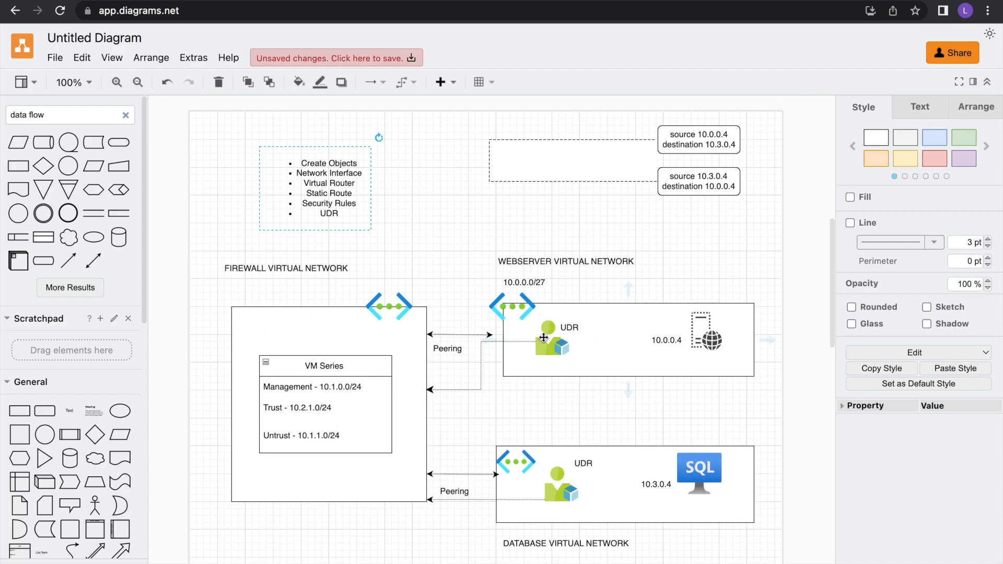
pyautogui.click(513, 329)
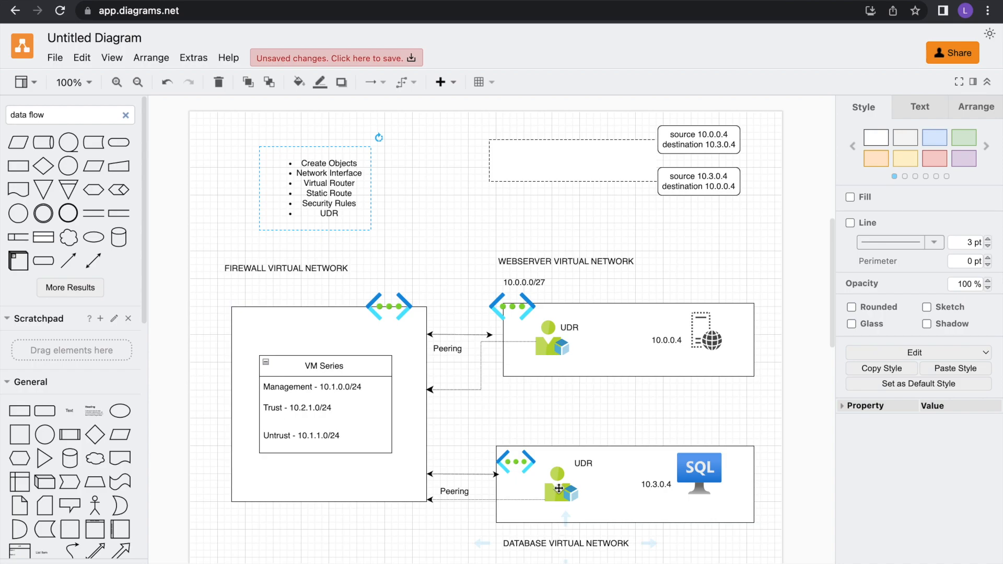
pyautogui.scroll(2, 544, 293)
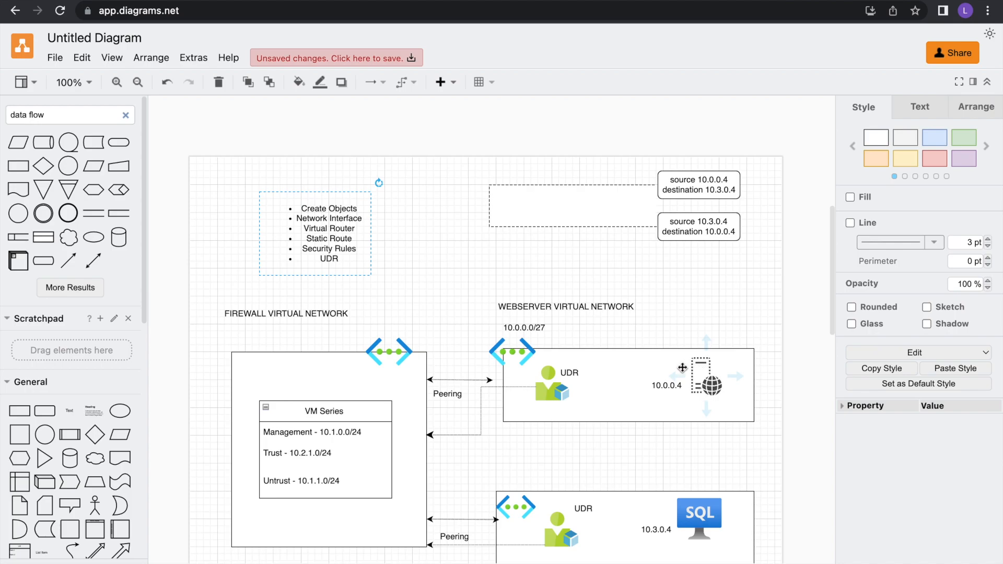
pyautogui.click(692, 391)
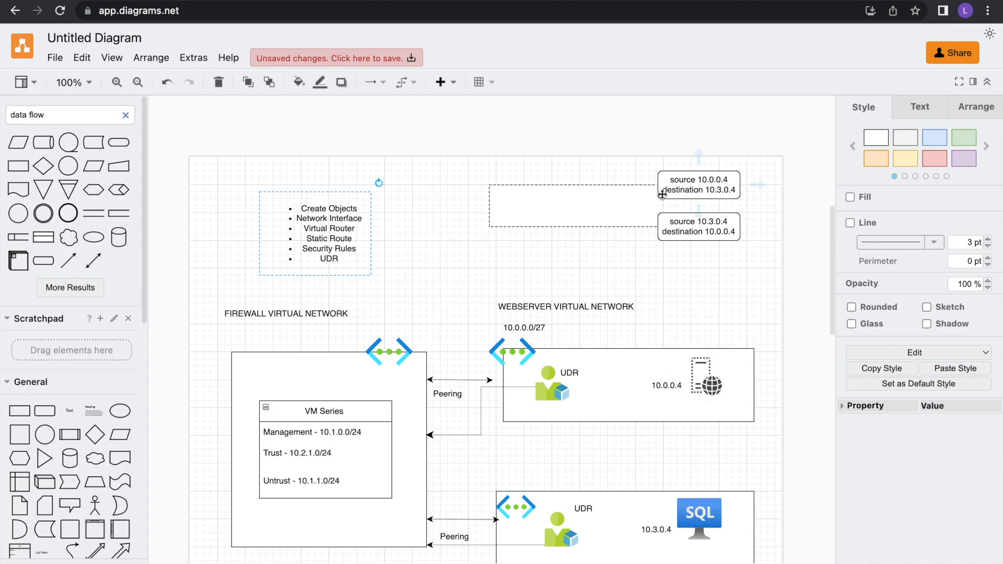
pyautogui.scroll(-2, 521, 512)
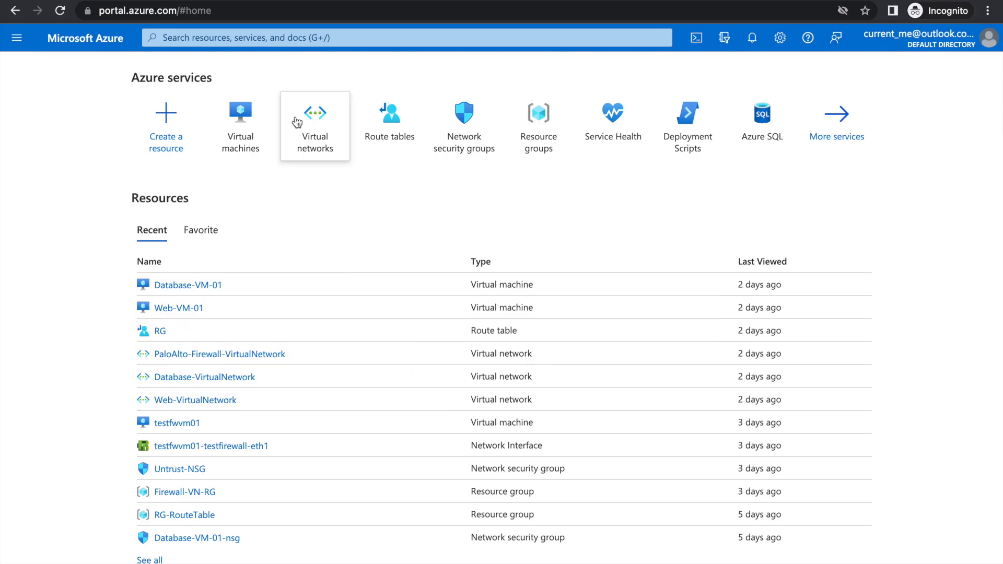
# Search the portal for palo alto and open the VM-Series Next-Generation Firewall from Palo Alto Networks offer.
pyautogui.click(248, 39)
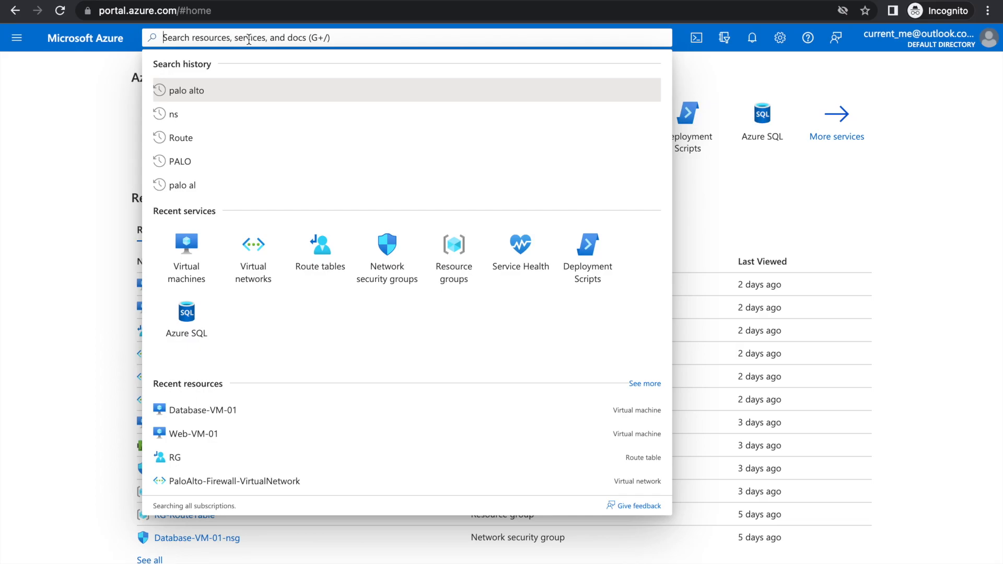
pyautogui.write('palo')
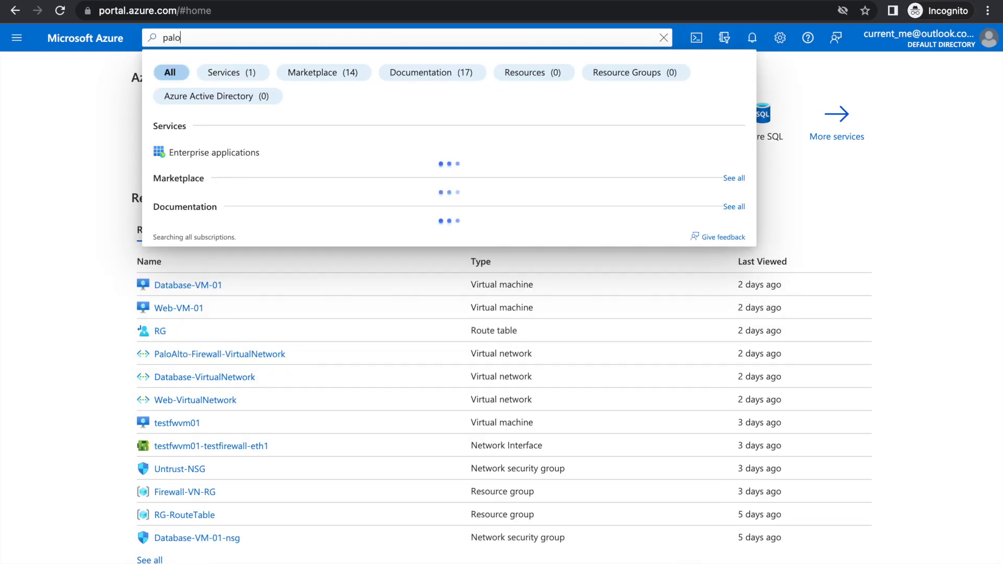
pyautogui.write(' alto')
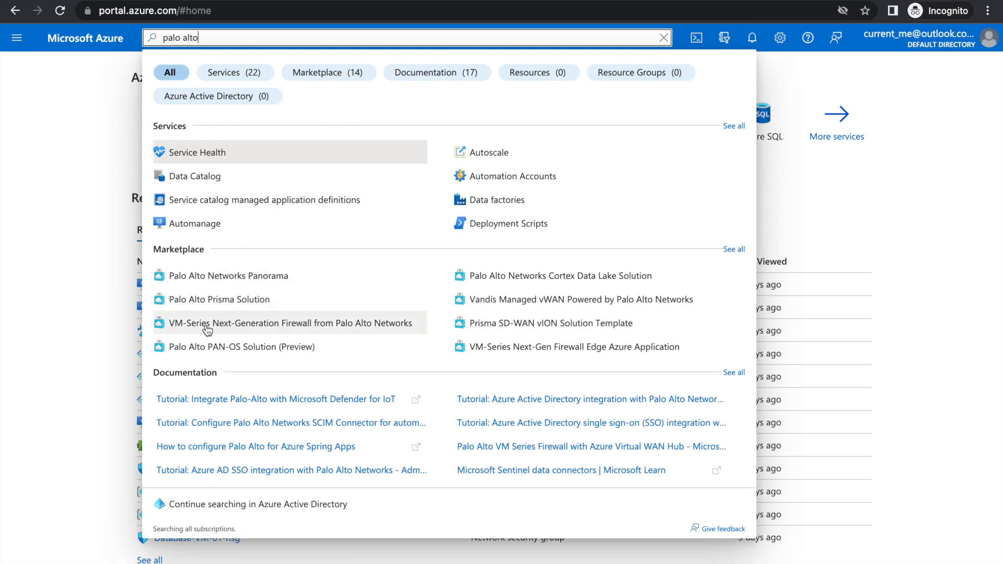
pyautogui.click(267, 333)
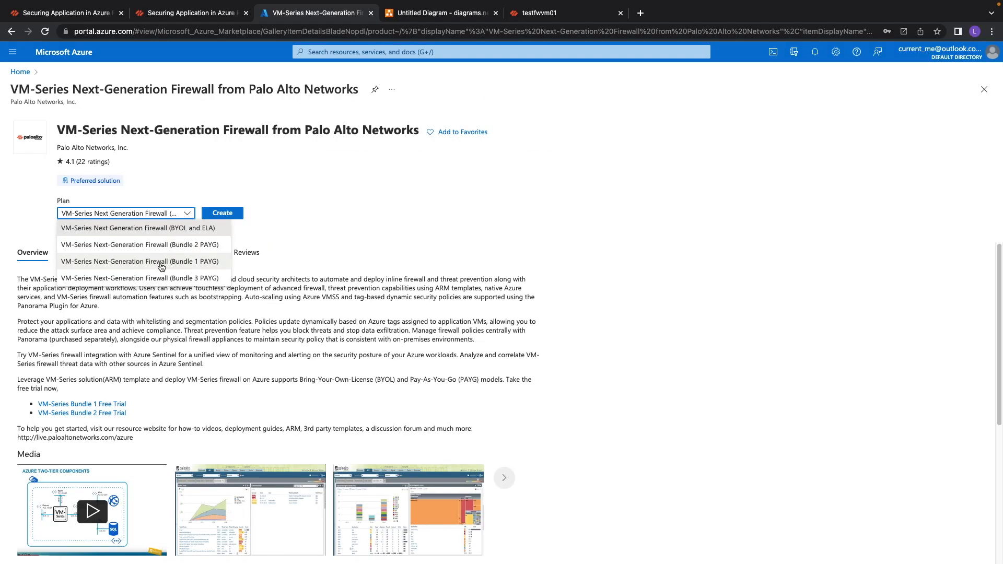
# Open the creation wizard for the Bundle 1 PAYG plan, review its Basics and Networking pages, and close it.
pyautogui.click(112, 264)
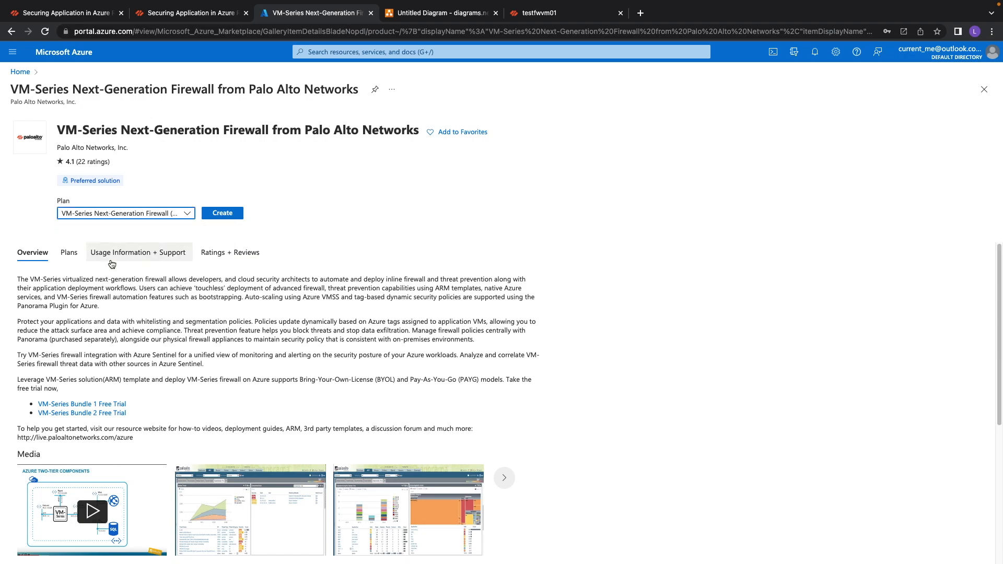
pyautogui.click(223, 217)
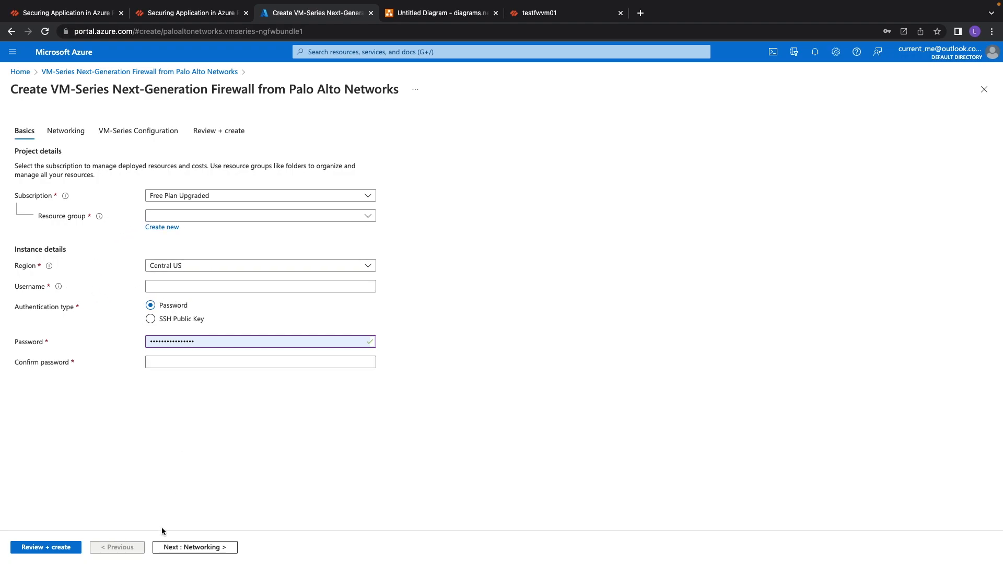
pyautogui.click(195, 546)
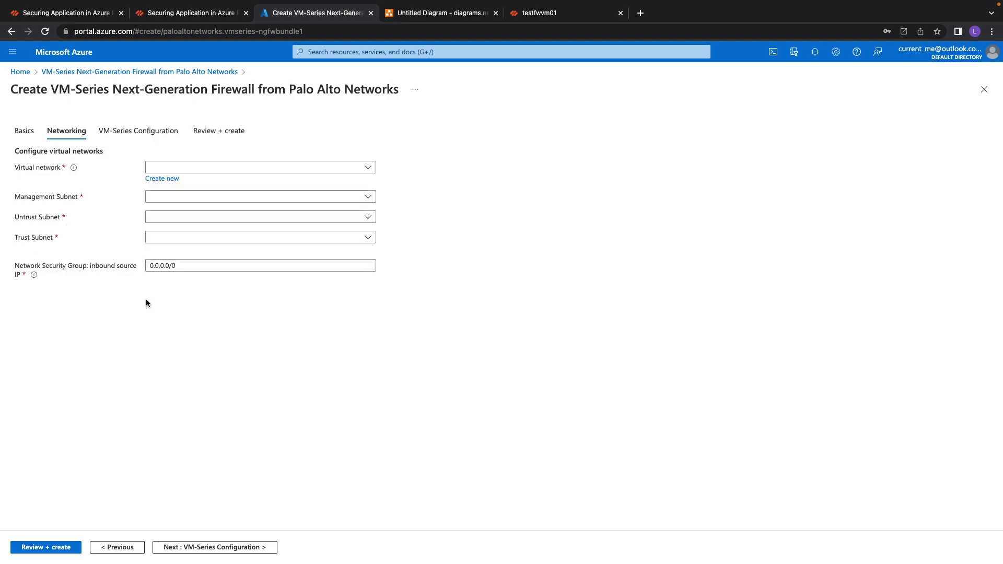
pyautogui.click(984, 89)
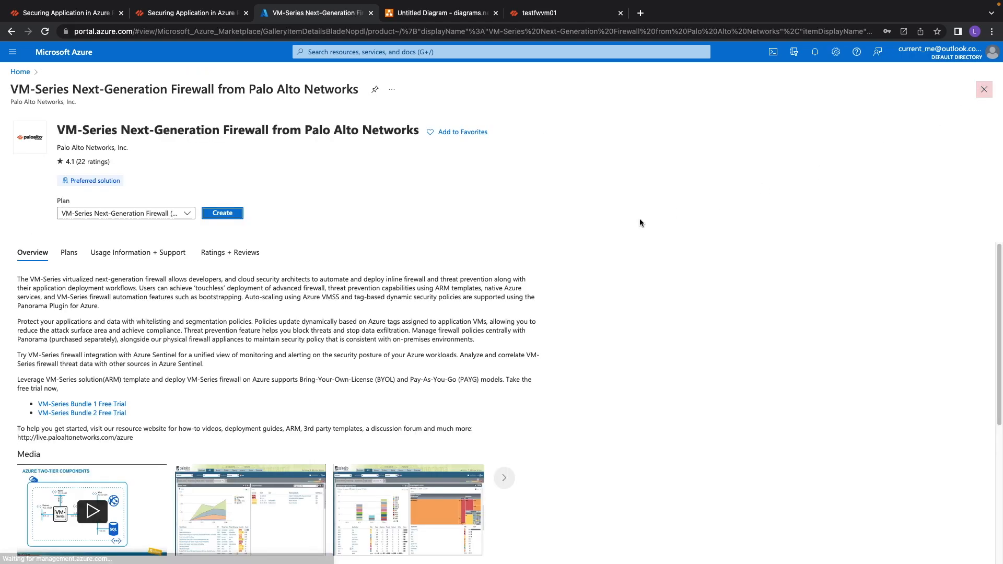
# Review the peerings of the PaloAlto-Firewall-VirtualNetwork virtual network.
pyautogui.click(20, 71)
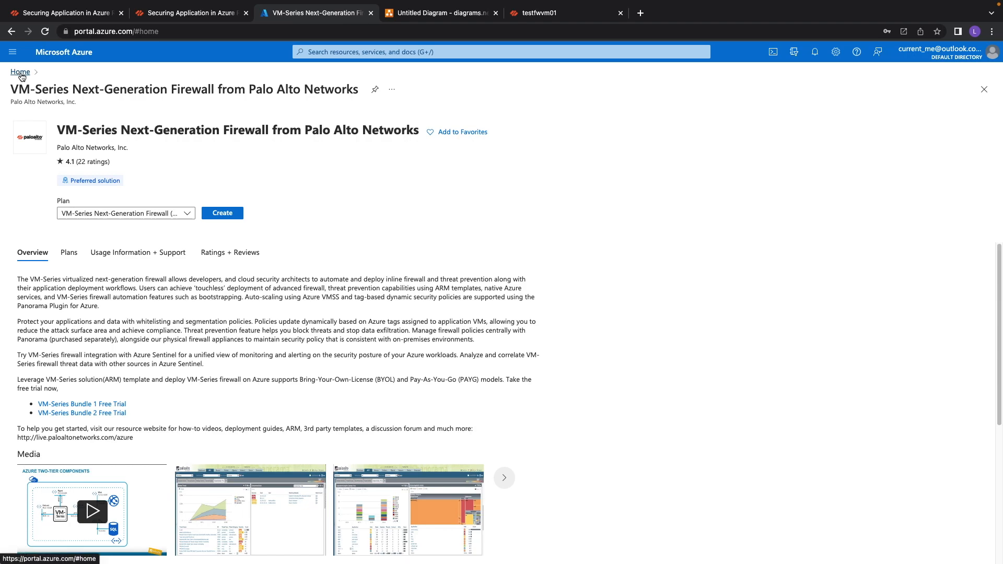
pyautogui.click(316, 125)
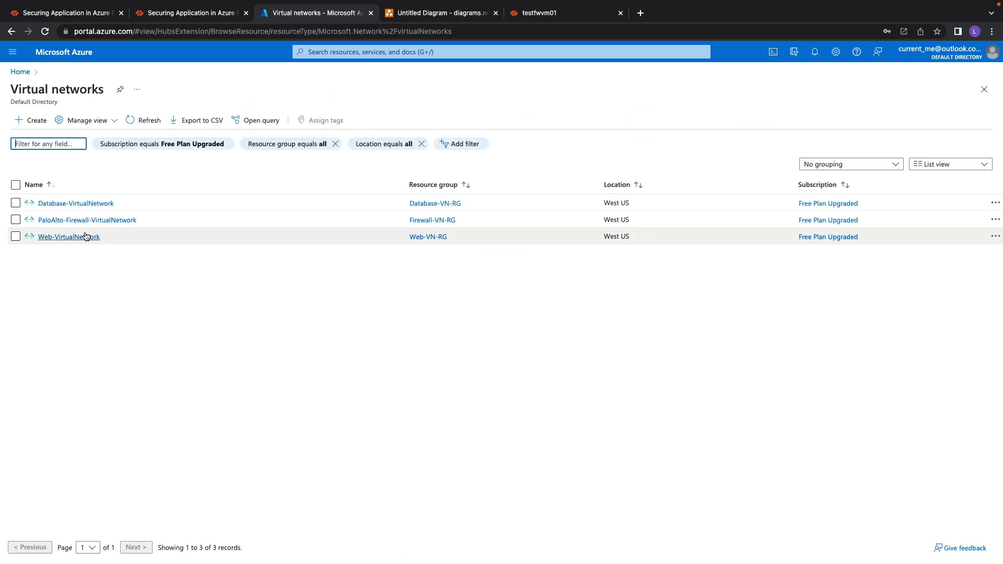
pyautogui.click(76, 222)
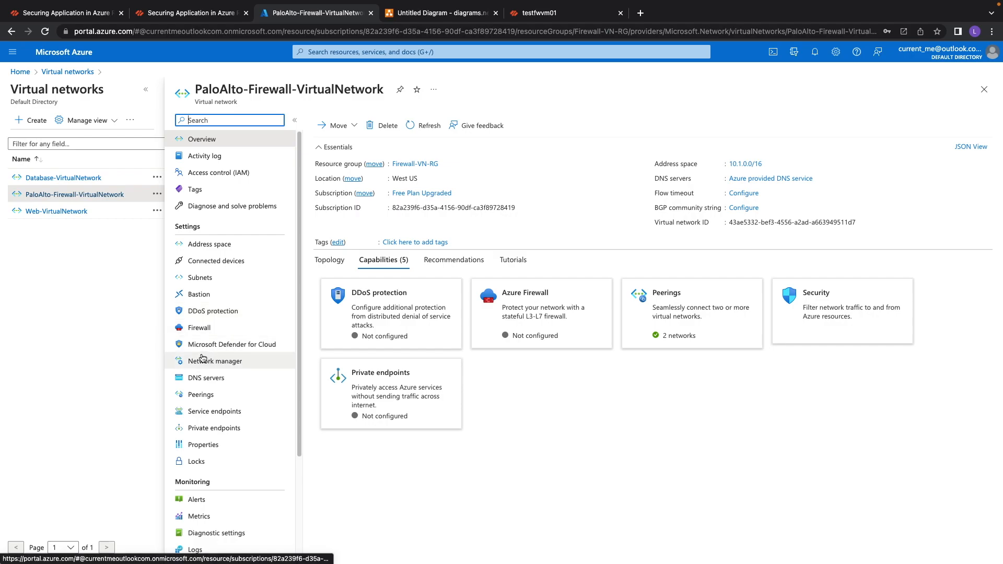
pyautogui.click(201, 395)
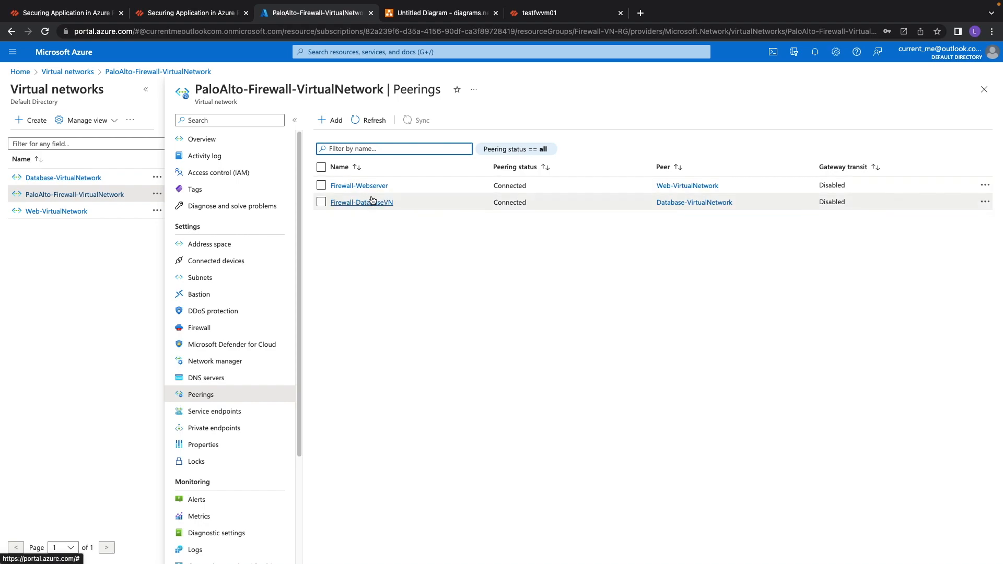
# Copy the testfwvm01 virtual machine's DNS name and switch to the firewall's web interface.
pyautogui.click(418, 12)
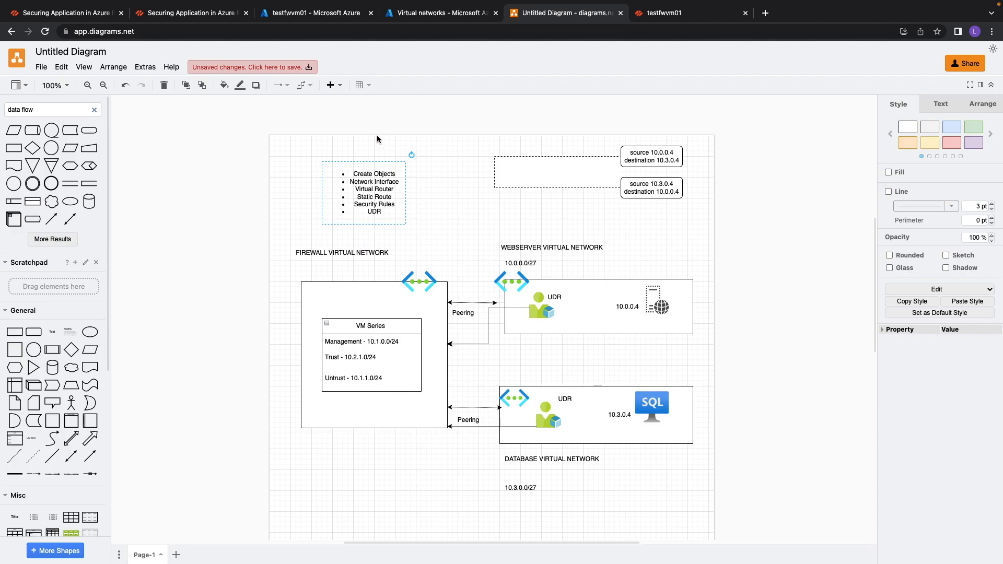
pyautogui.click(318, 14)
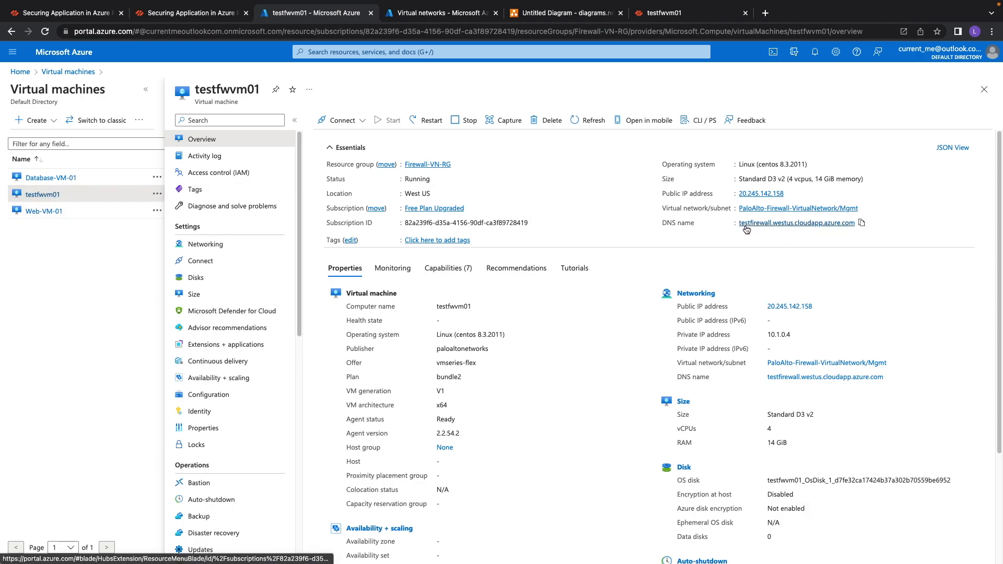
pyautogui.click(863, 225)
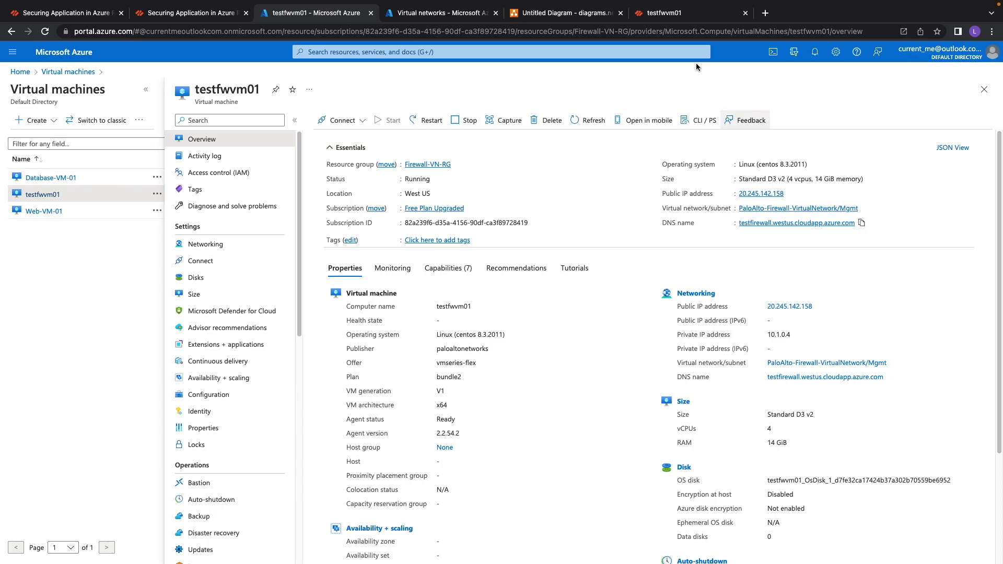
pyautogui.click(678, 13)
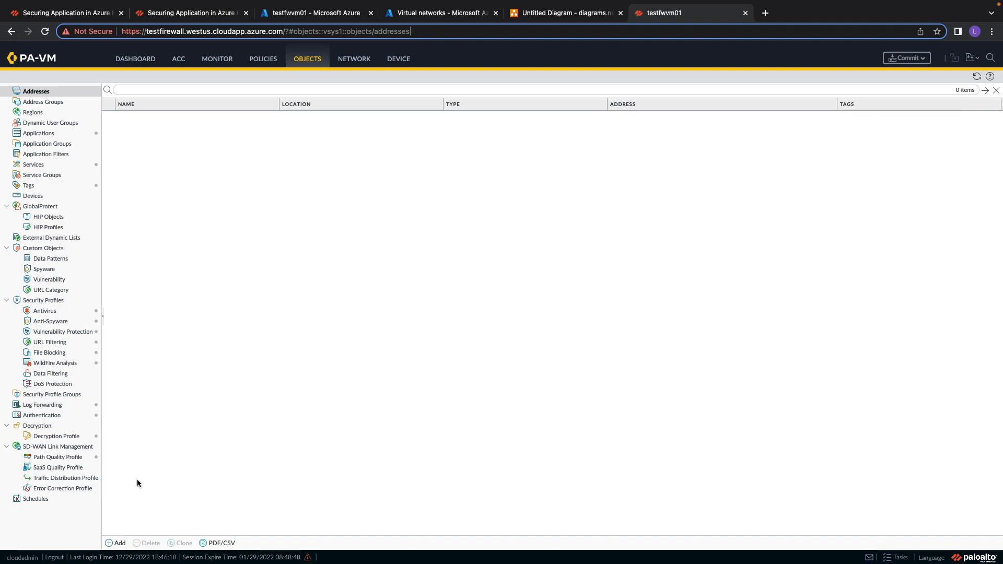
# Add an address object named Trust-10.1.2.4 with IP netmask 10.1.2.4/24.
pyautogui.click(116, 543)
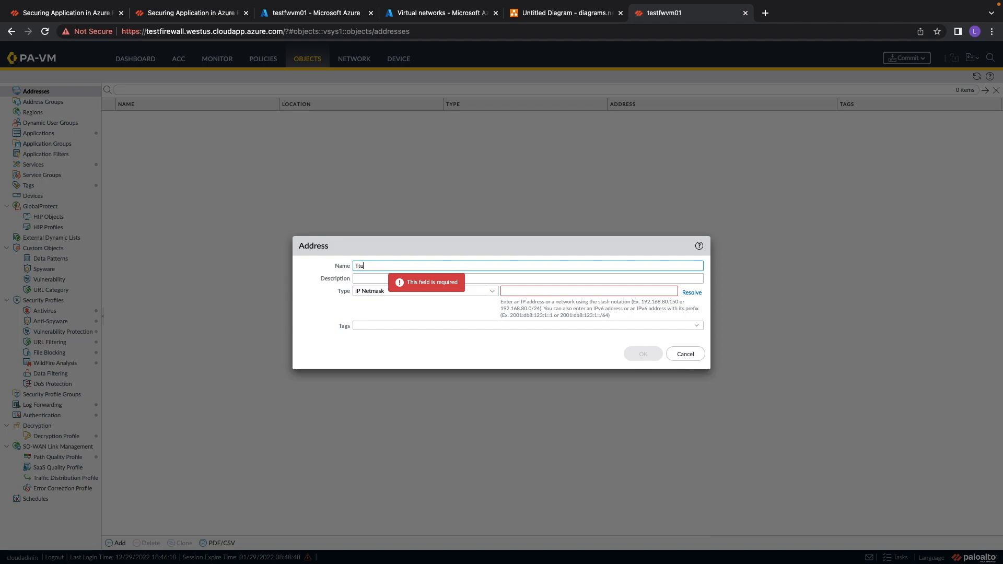
pyautogui.press('BackSpace')
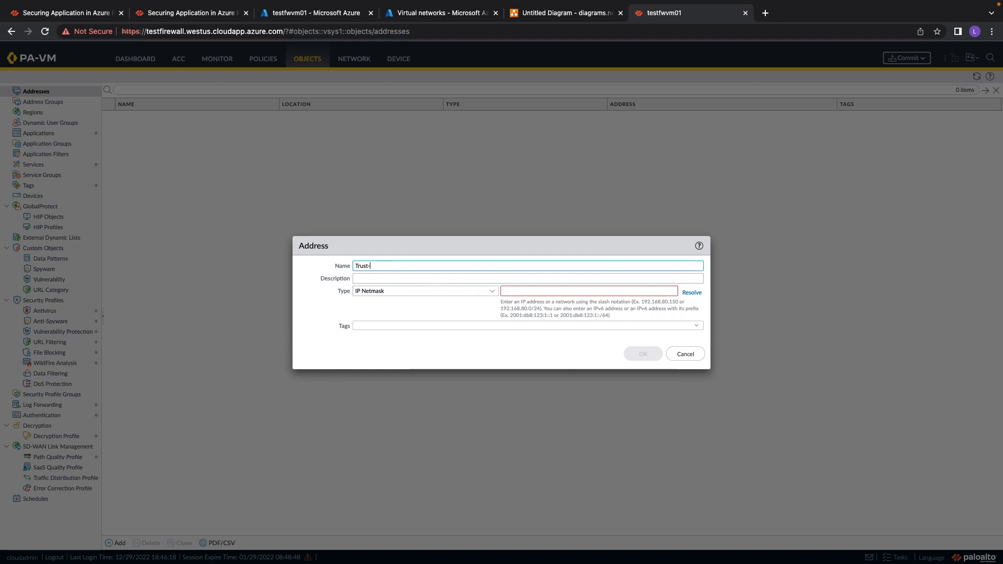
pyautogui.write('10.1.21')
pyautogui.press('BackSpace')
pyautogui.click(574, 293)
pyautogui.write('1.')
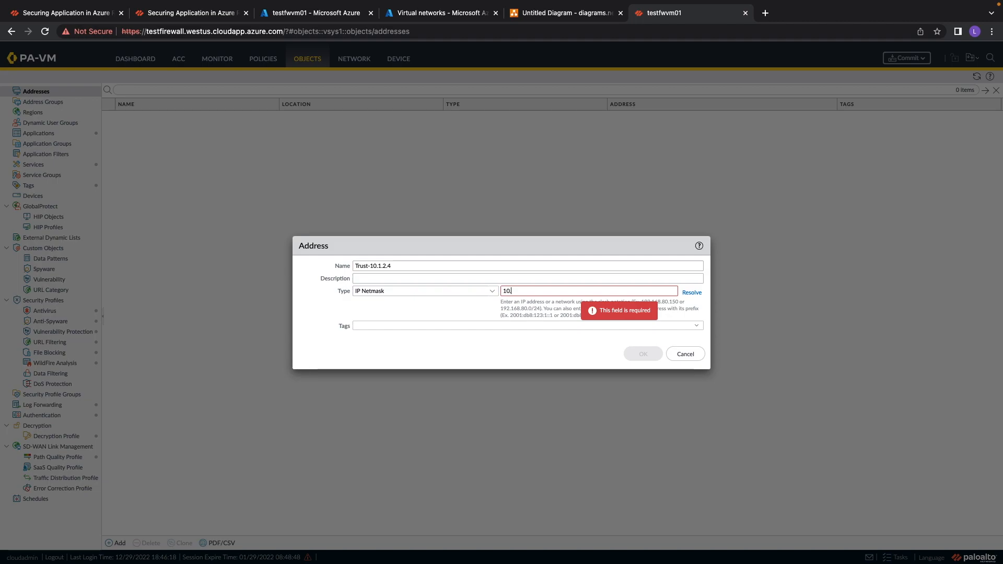
pyautogui.write('0.1.2.')
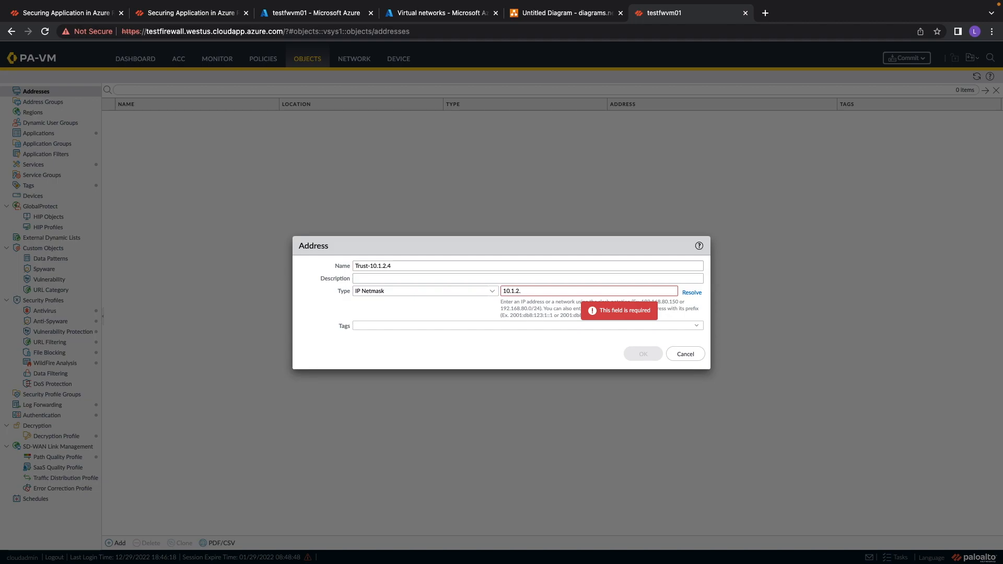
pyautogui.write('4/24')
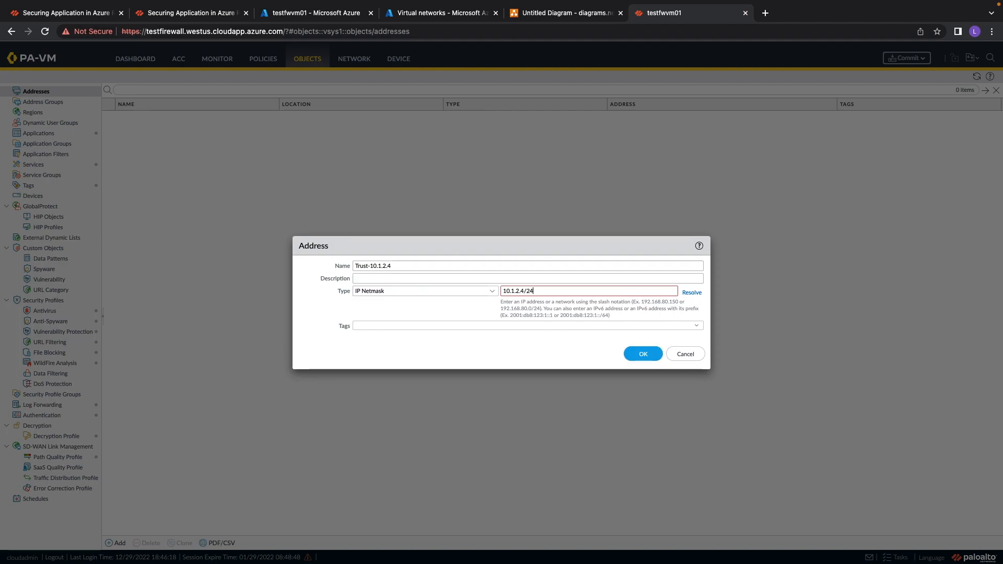
pyautogui.click(641, 355)
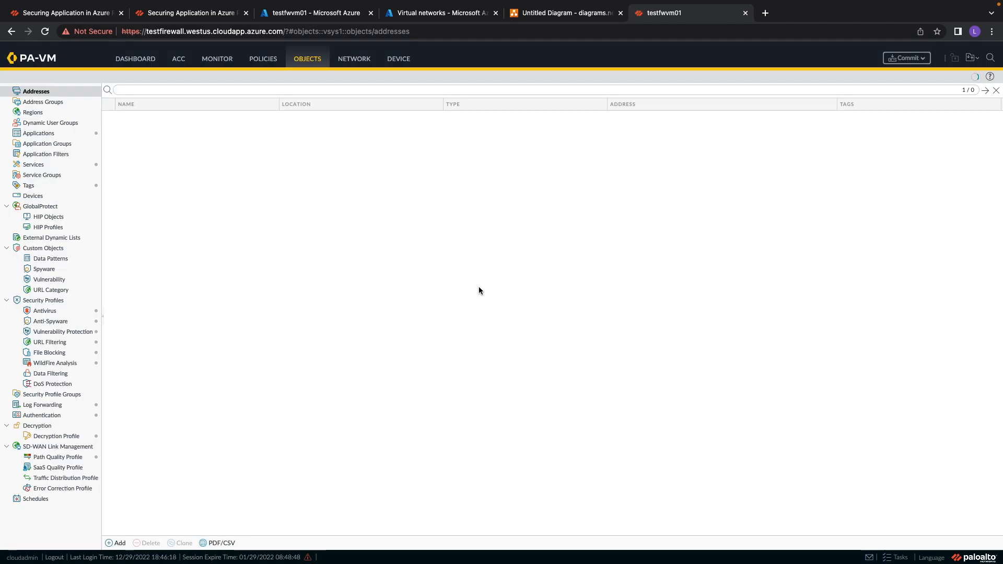
# Review the subnets of PaloAlto-Firewall-VirtualNetwork, then return to the firewall's address objects.
pyautogui.click(404, 21)
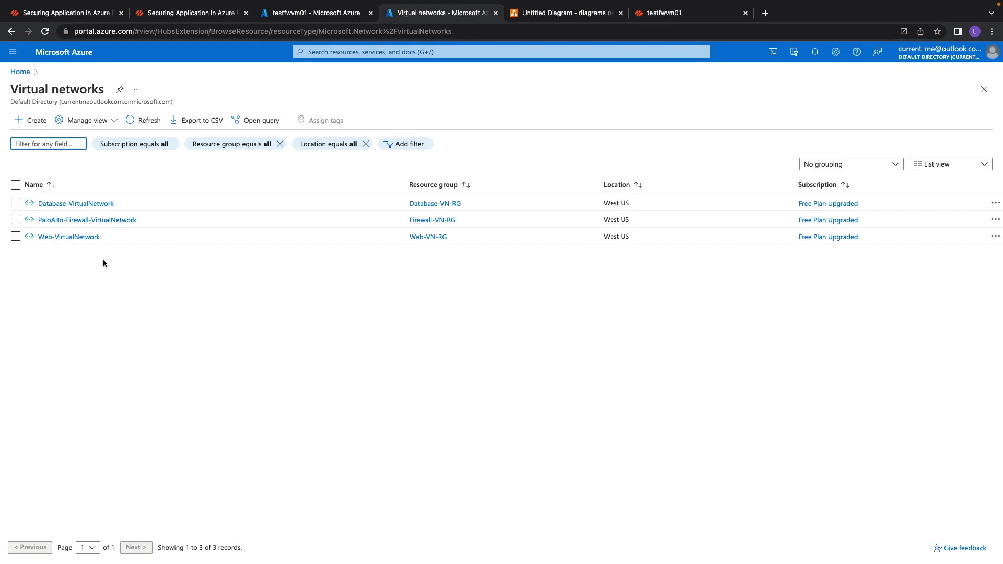
pyautogui.click(125, 220)
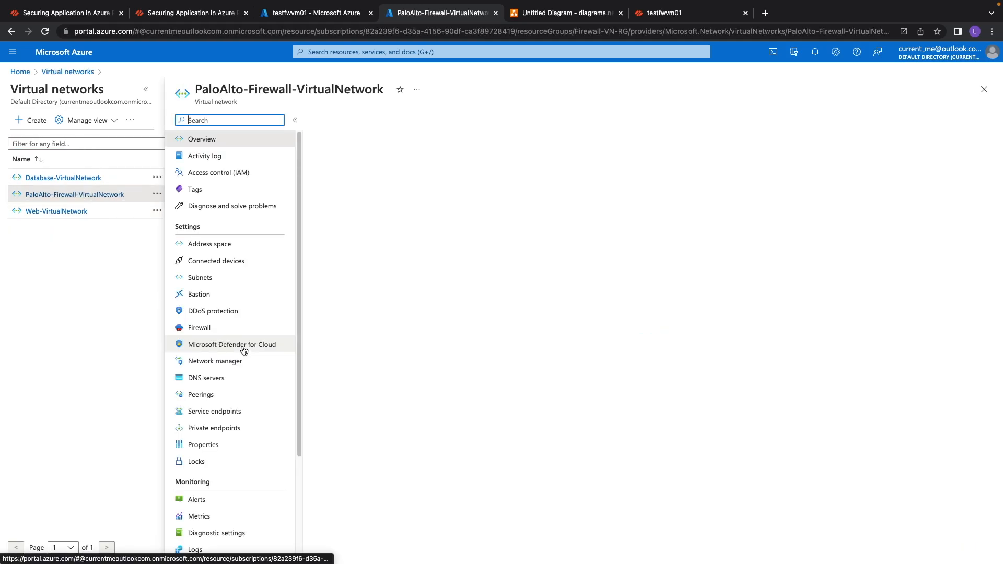
pyautogui.click(201, 279)
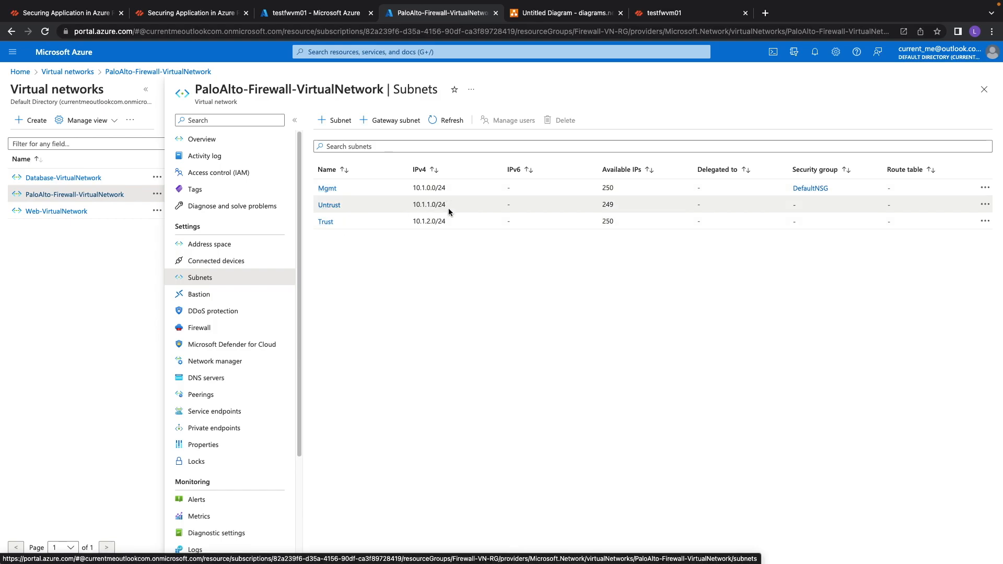
pyautogui.click(645, 17)
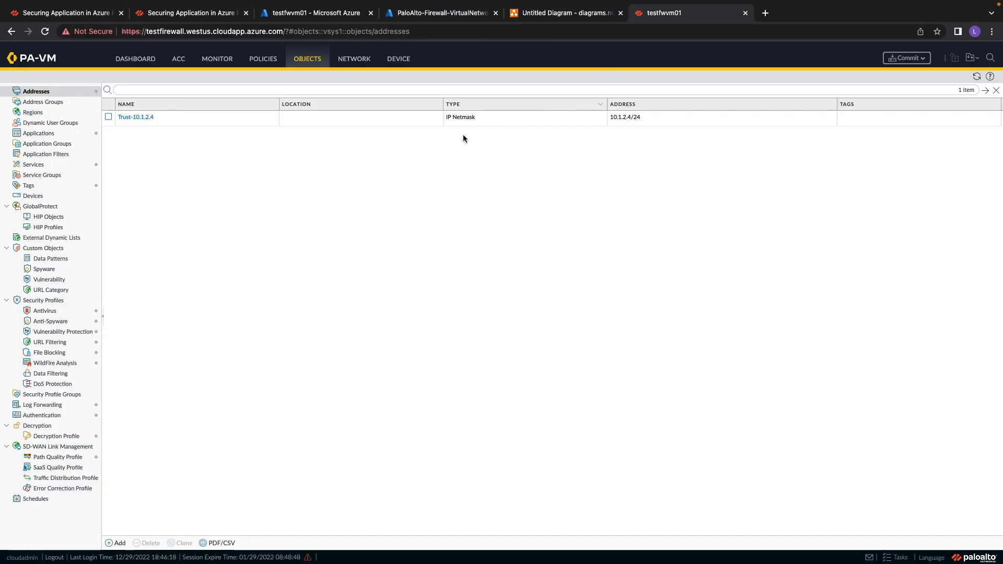
# Add an address object named Untrust-10.1.1.4 with IP netmask 10.1.1.4/24.
pyautogui.click(116, 543)
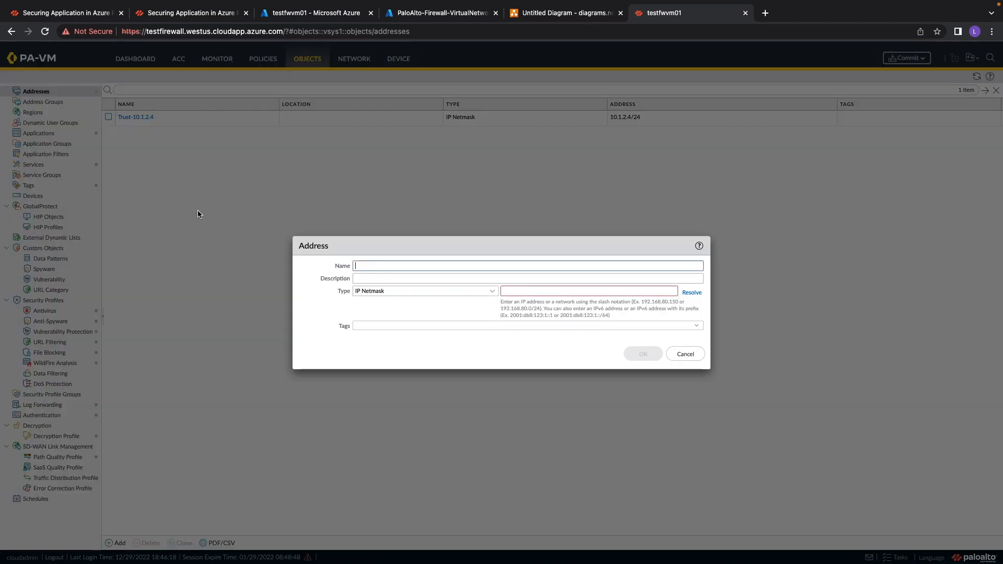
pyautogui.write('Un')
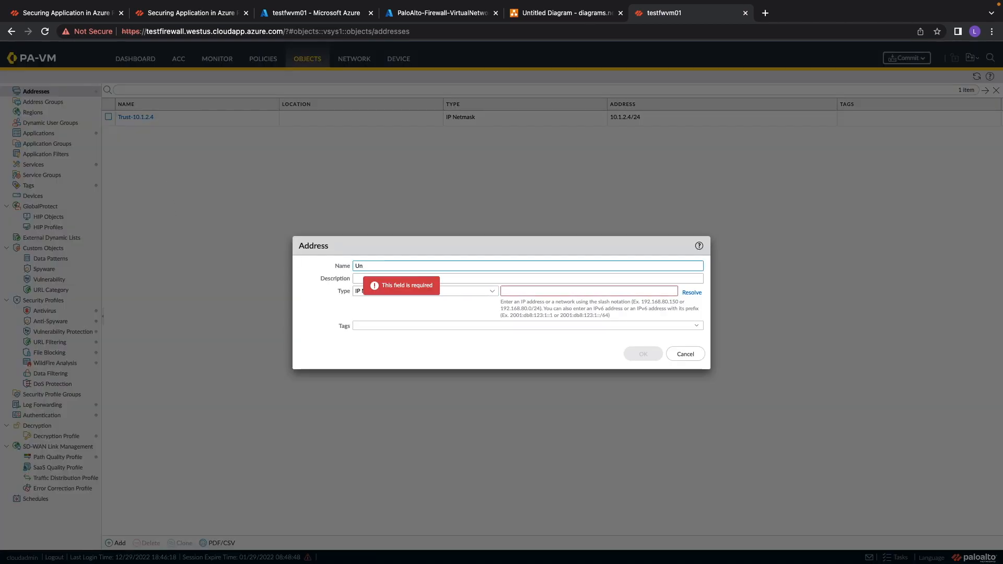
pyautogui.write('trust-10.1.1.')
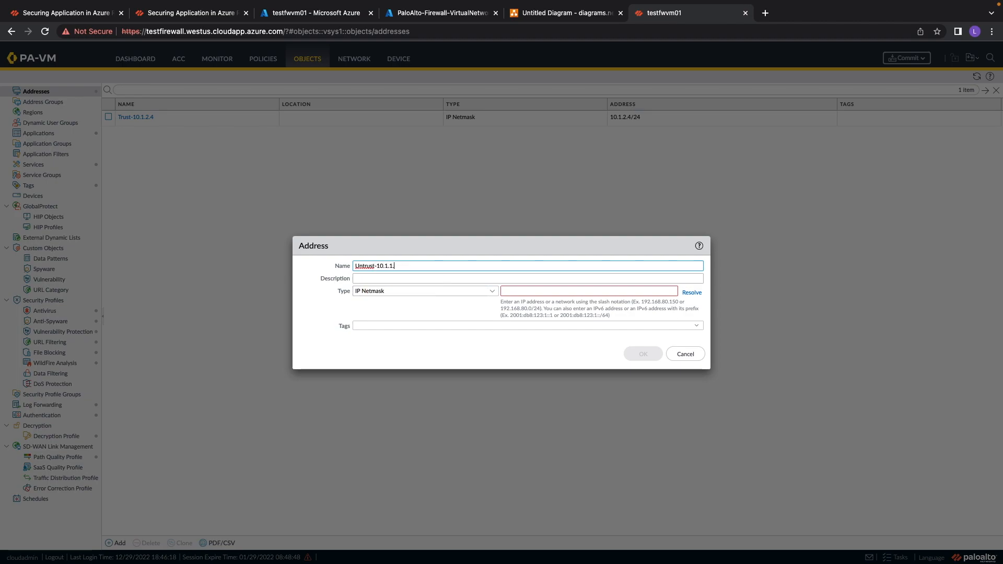
pyautogui.write('4')
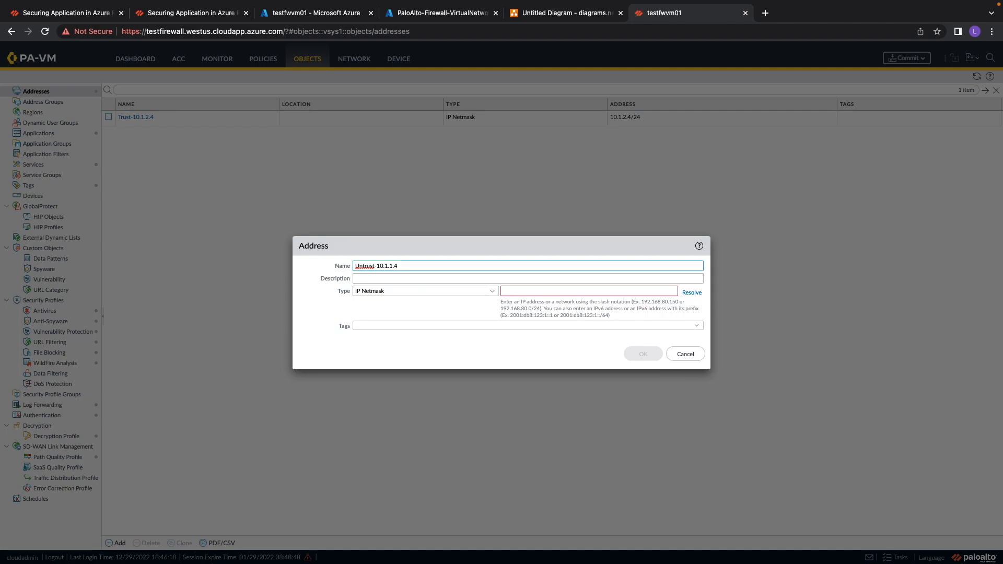
pyautogui.write('/24')
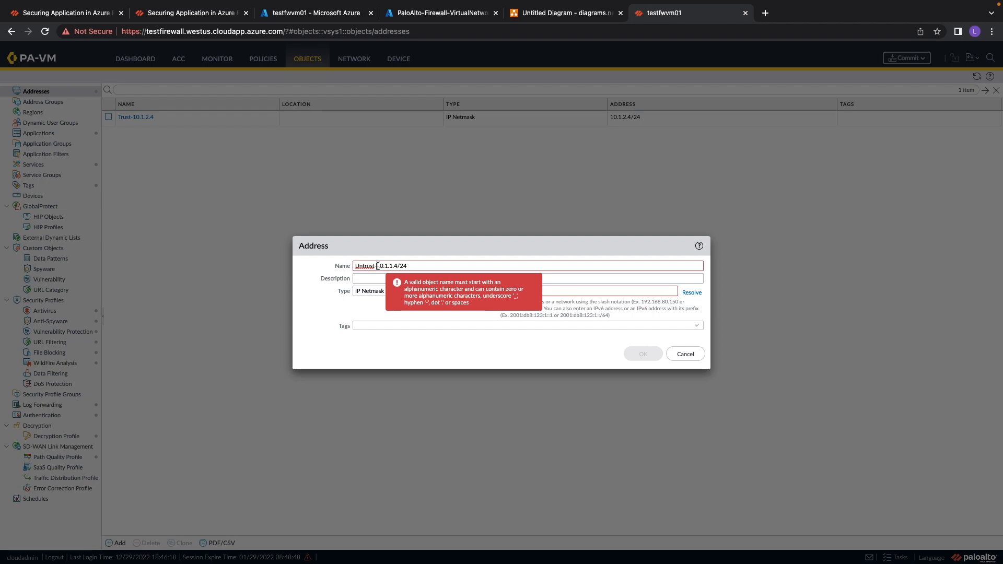
pyautogui.click(549, 293)
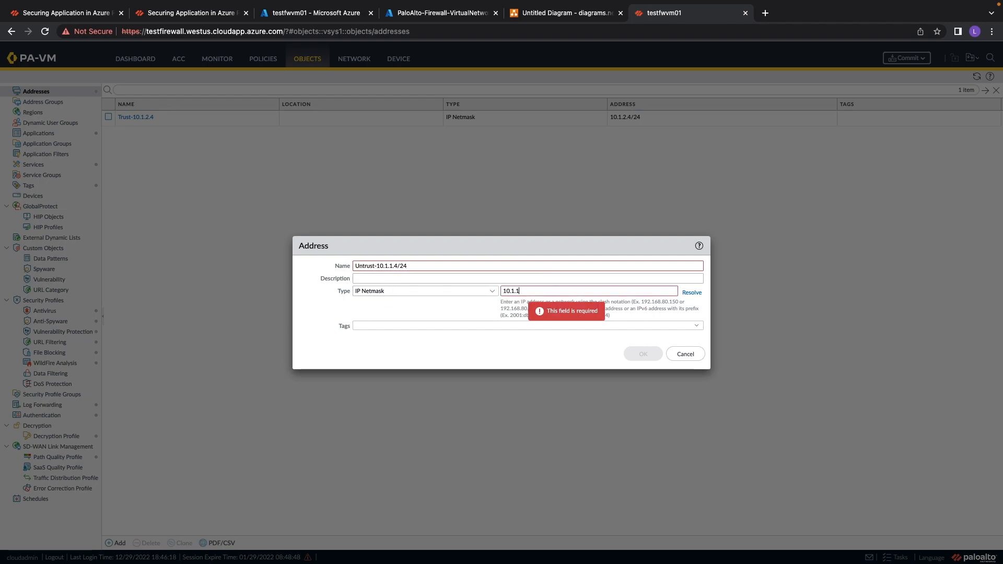
pyautogui.write('10.1.1.4/24')
pyautogui.click(431, 267)
pyautogui.press('BackSpace')
pyautogui.press('BackSpace')
pyautogui.press('BackSpace')
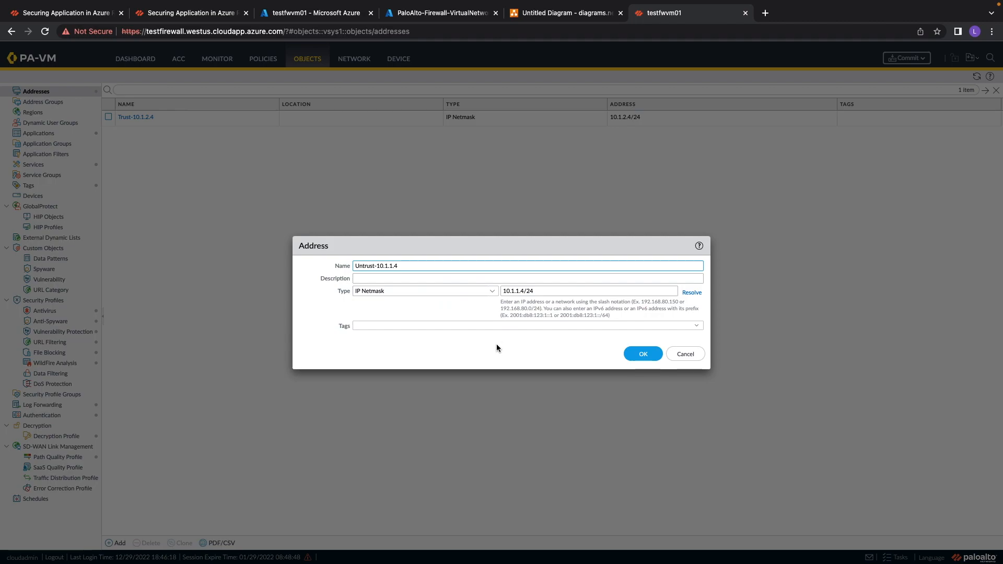
pyautogui.click(651, 357)
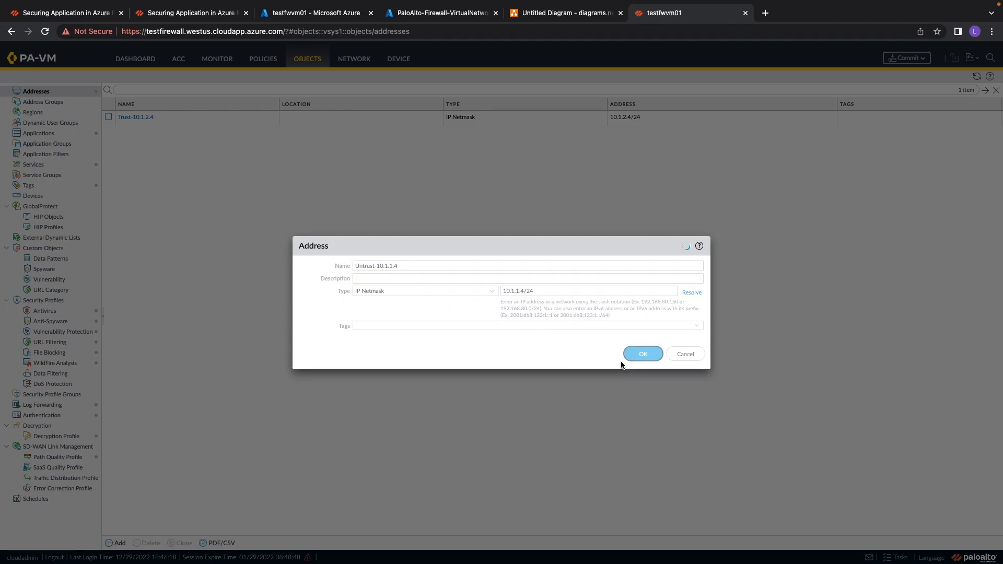
# Add an address object named WebSubnet-10.0.0.0 with IP netmask 10.0.0.0/27.
pyautogui.click(116, 544)
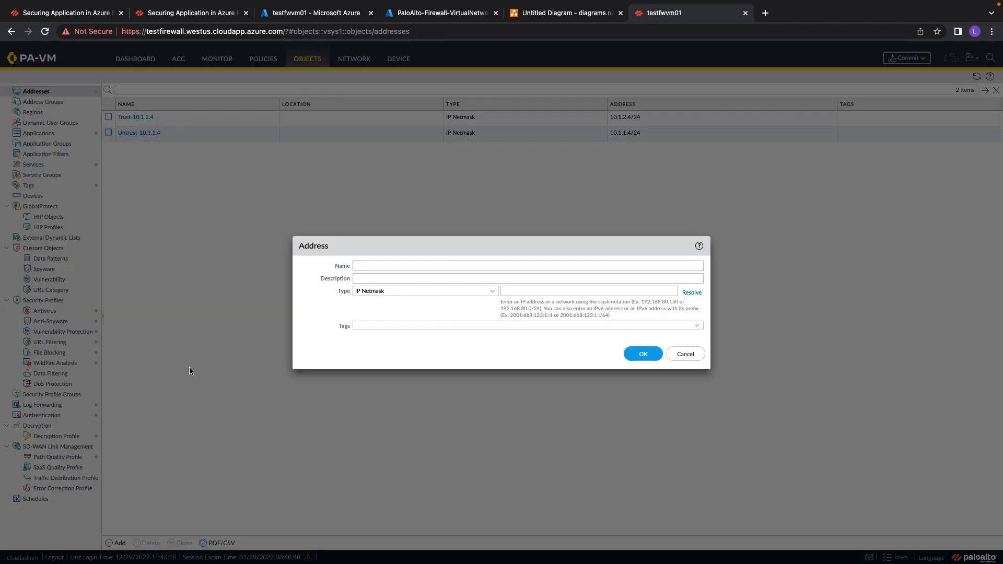
pyautogui.write('WebSubet')
pyautogui.press('BackSpace')
pyautogui.press('BackSpace')
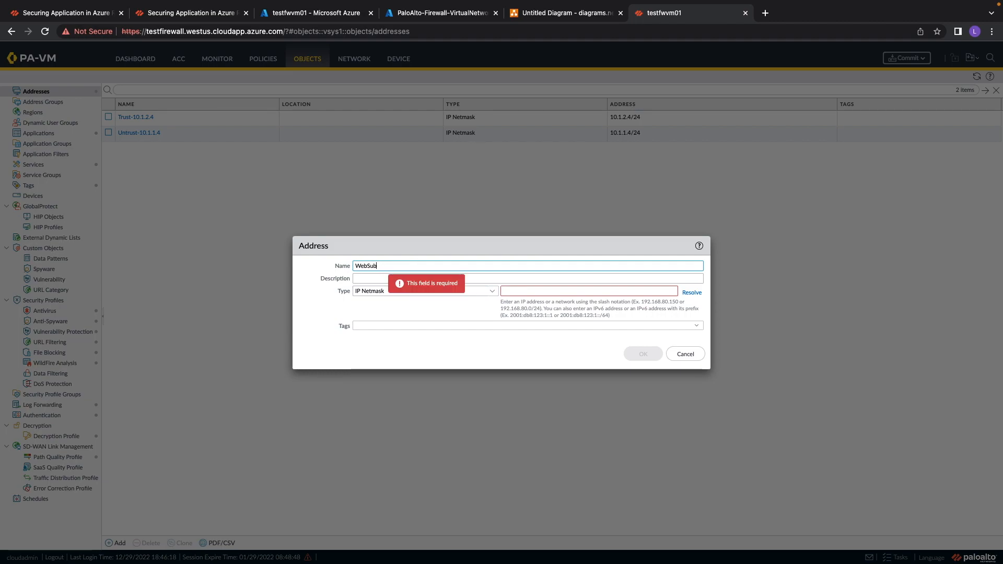
pyautogui.write('net')
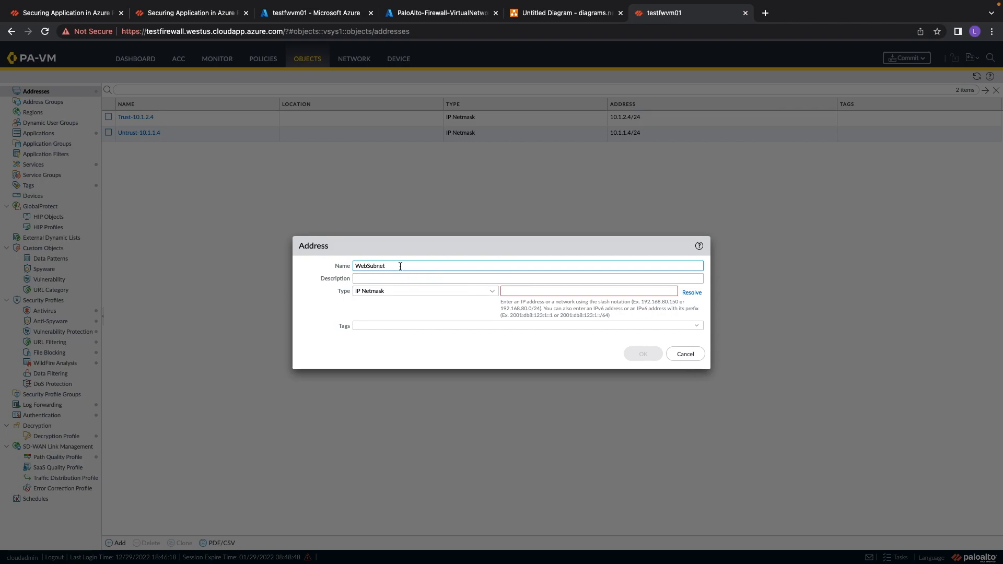
pyautogui.click(569, 291)
pyautogui.write('10.0.0.')
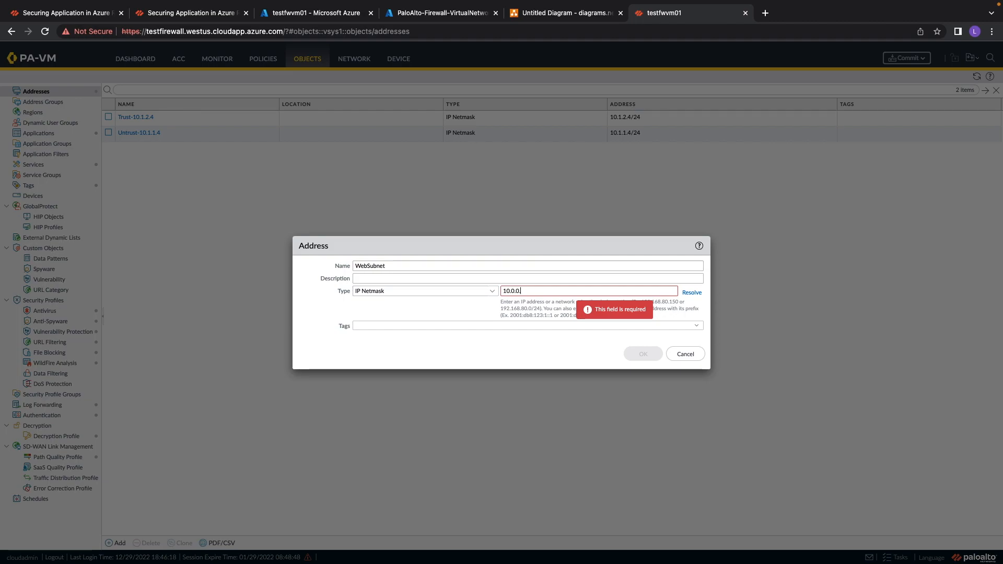
pyautogui.write('27')
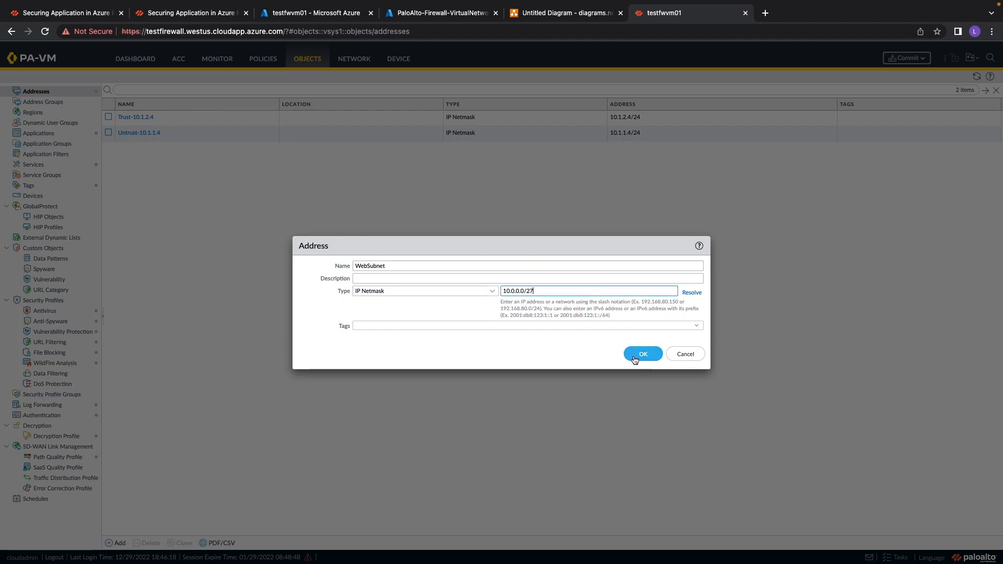
pyautogui.click(406, 268)
pyautogui.write('-10.')
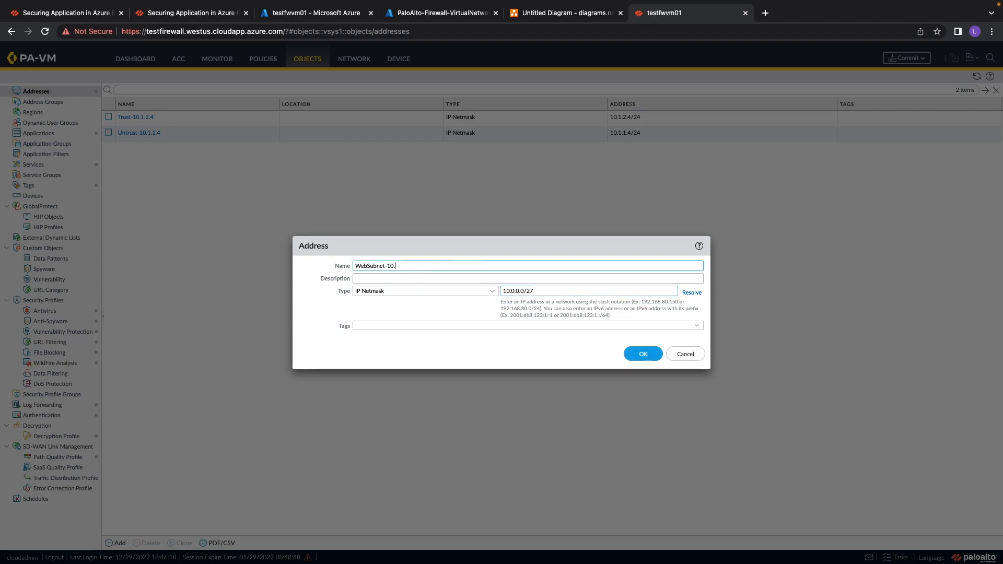
pyautogui.write('0.0.0')
pyautogui.click(643, 354)
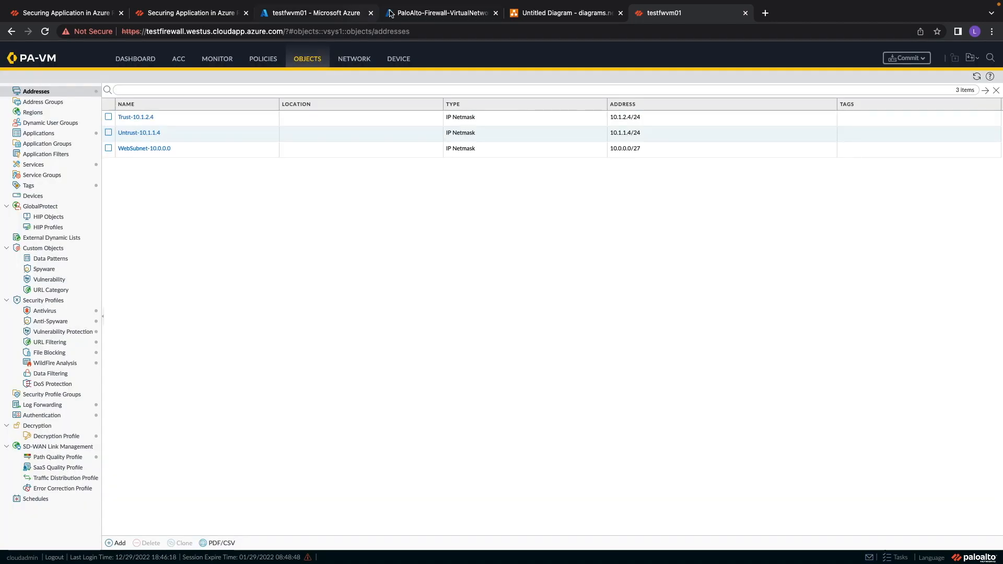
# Review the subnets of Web-VirtualNetwork in Azure, then return to the firewall's address objects.
pyautogui.click(413, 13)
pyautogui.click(52, 209)
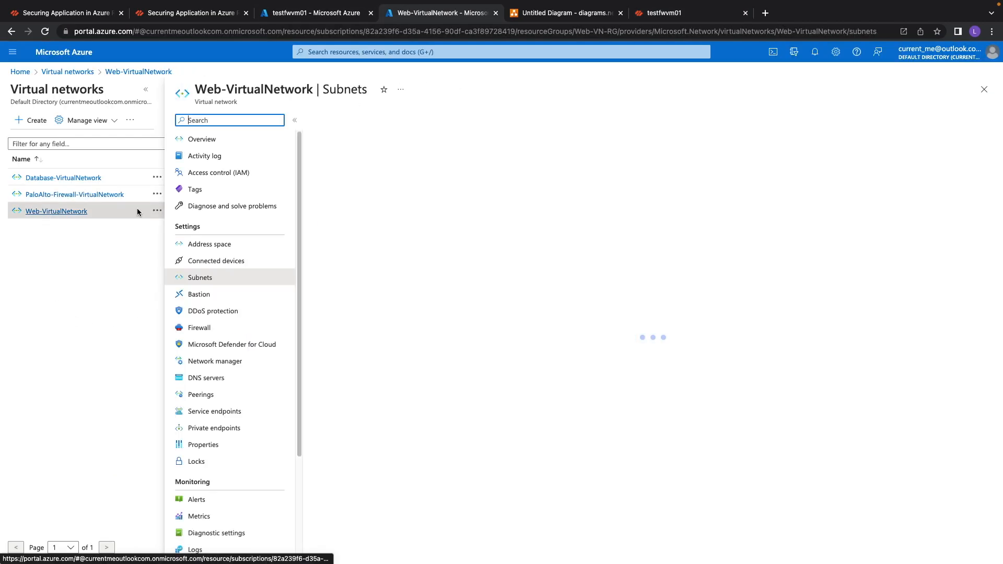
pyautogui.moveTo(412, 188); pyautogui.dragTo(449, 192)
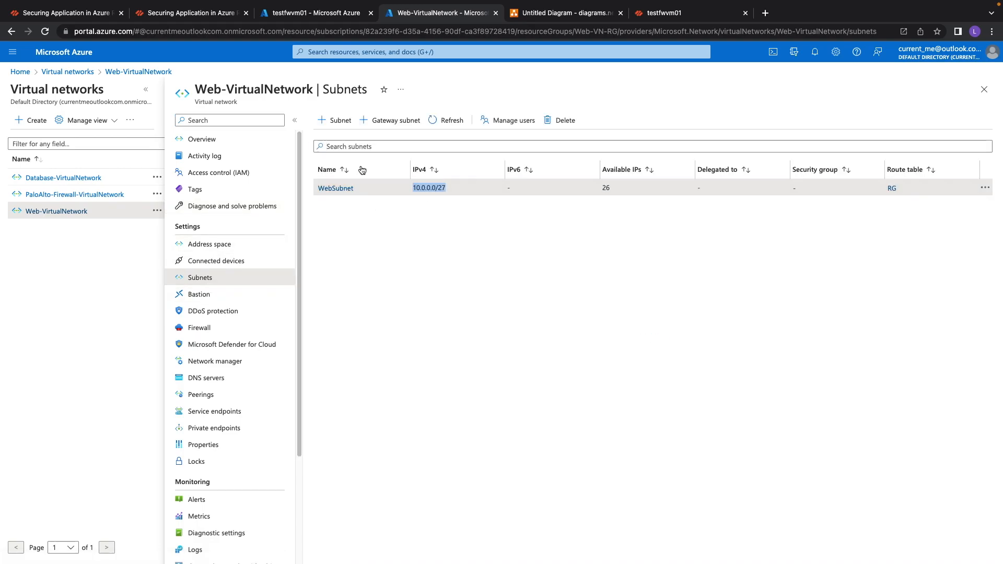
pyautogui.click(654, 14)
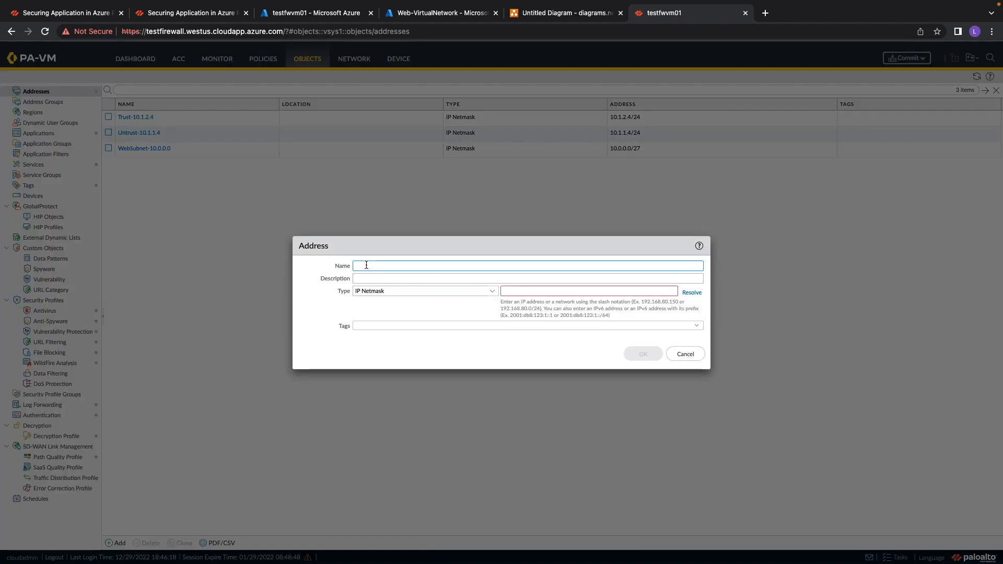
# Add an address object named DB-10.3.0.0 with IP netmask 10.3.0.0/27.
pyautogui.write('d')
pyautogui.press('BackSpace')
pyautogui.write('DB')
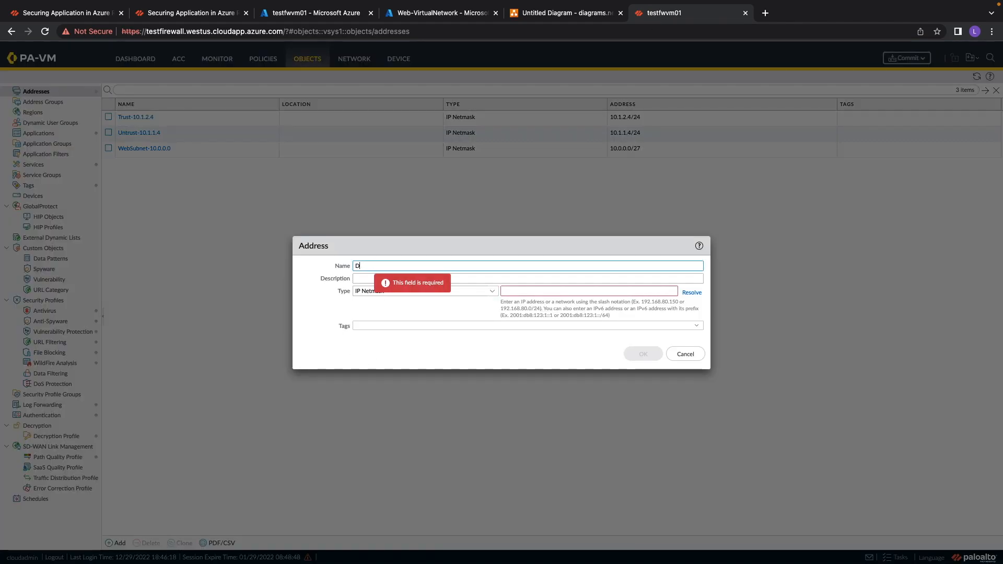
pyautogui.click(394, 267)
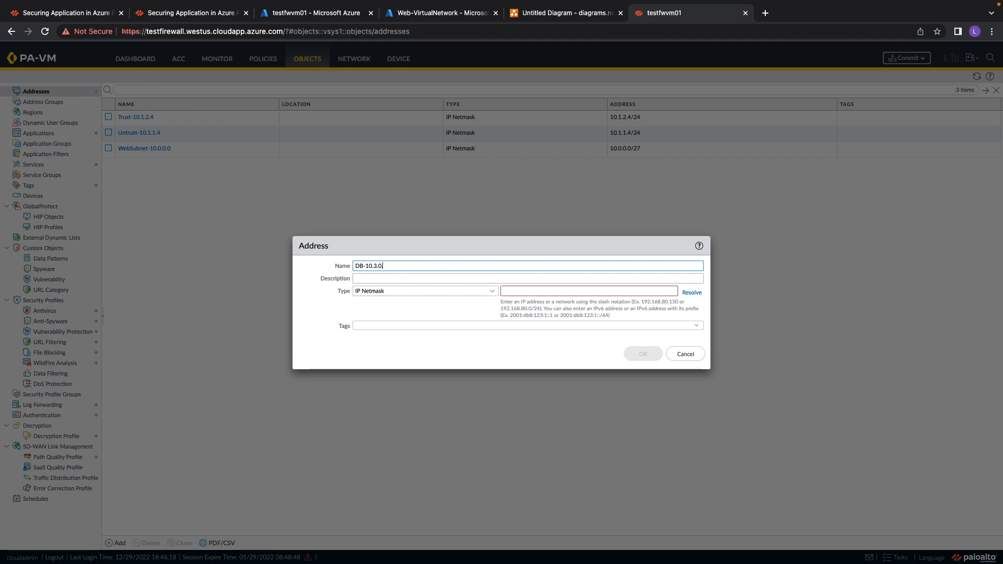
pyautogui.click(530, 293)
pyautogui.write('10.3')
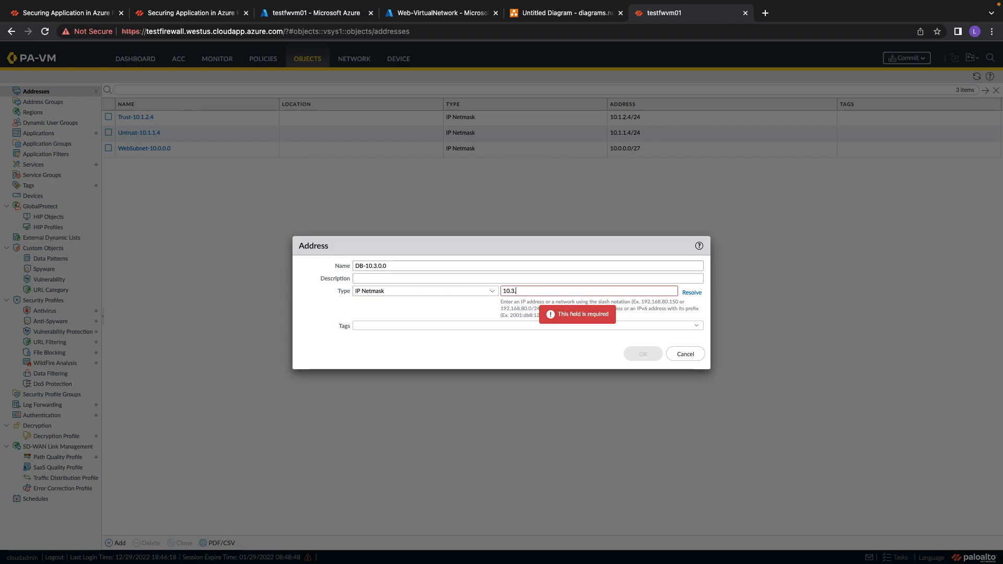
pyautogui.write('.0.0/')
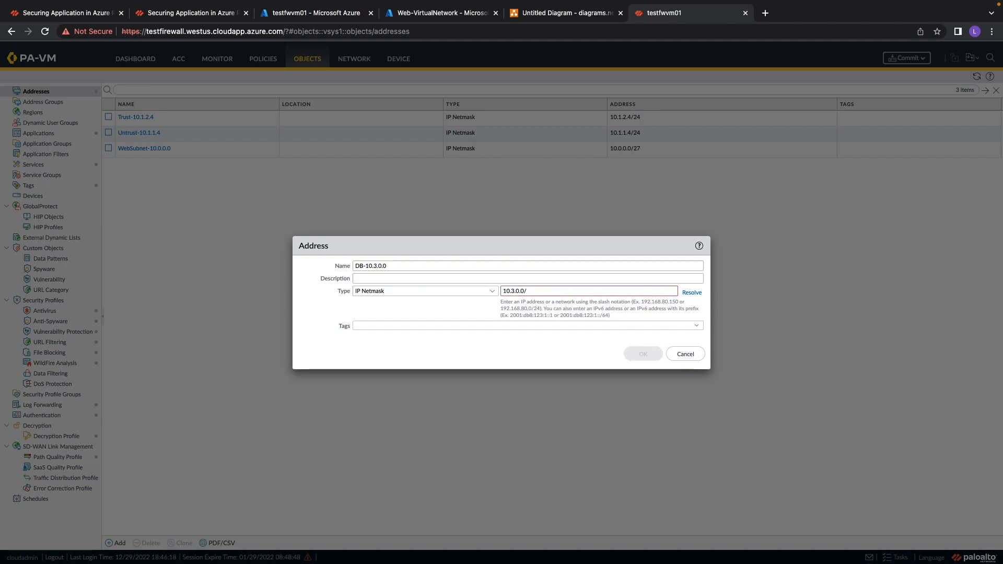
pyautogui.write('27')
pyautogui.click(643, 354)
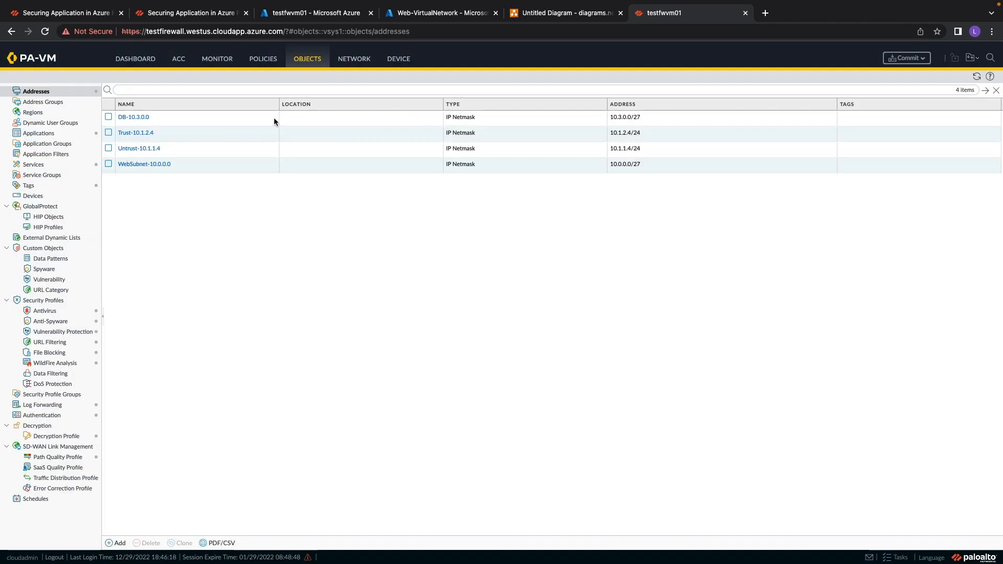
# Review the subnets of Database-VirtualNetwork in Azure, then return to the firewall.
pyautogui.click(426, 13)
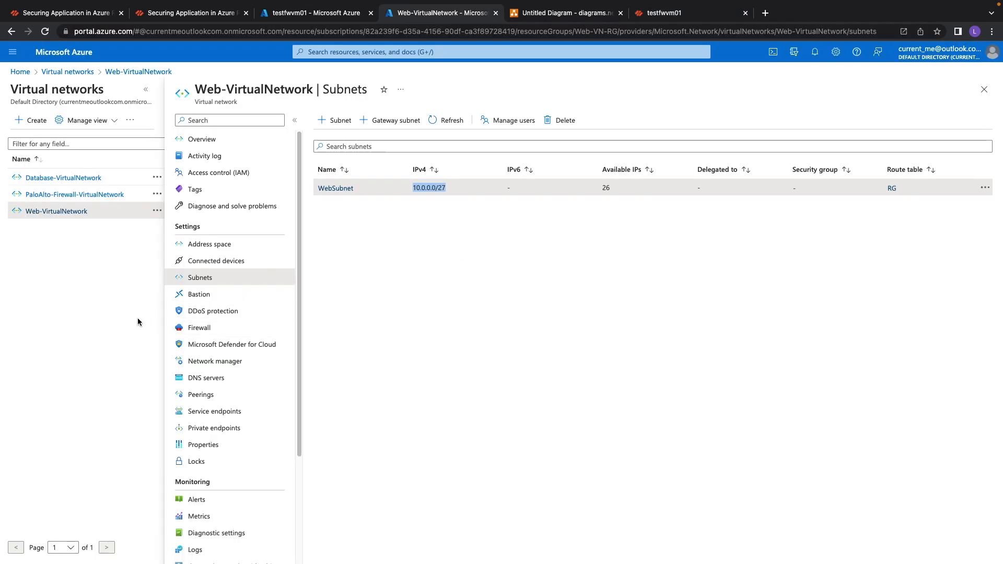
pyautogui.click(50, 179)
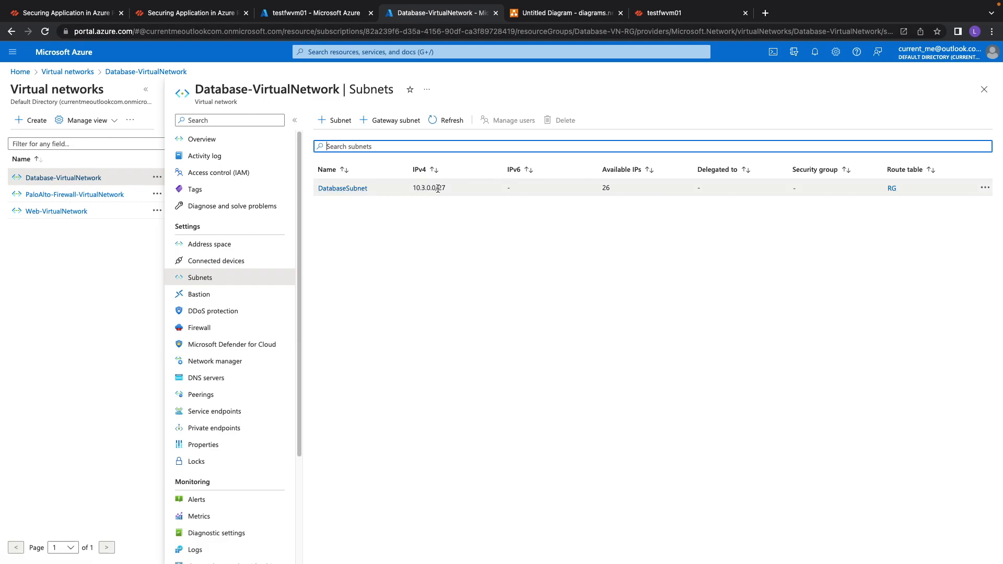
pyautogui.click(661, 17)
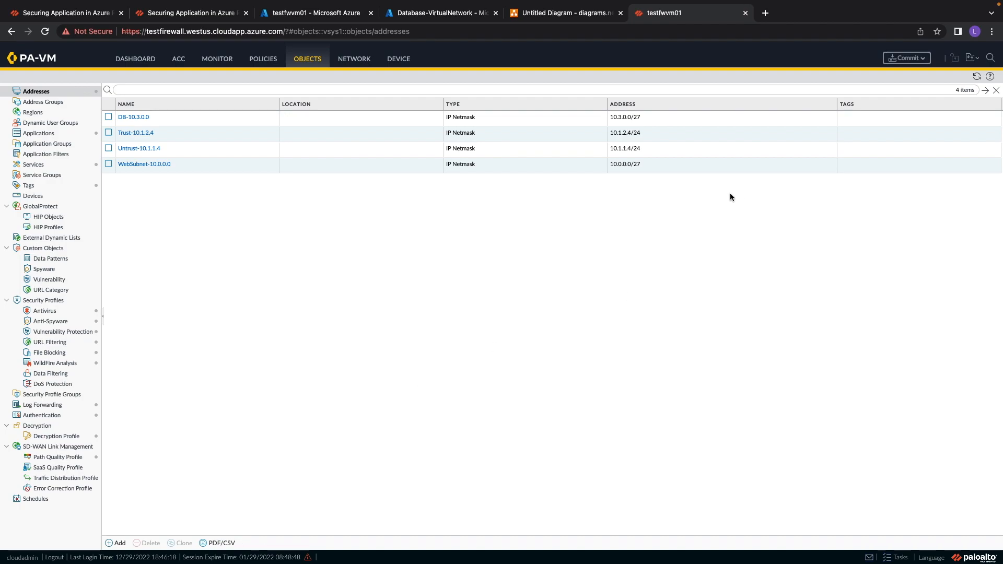
# Commit all changes to the firewall configuration and close the commit status.
pyautogui.click(897, 59)
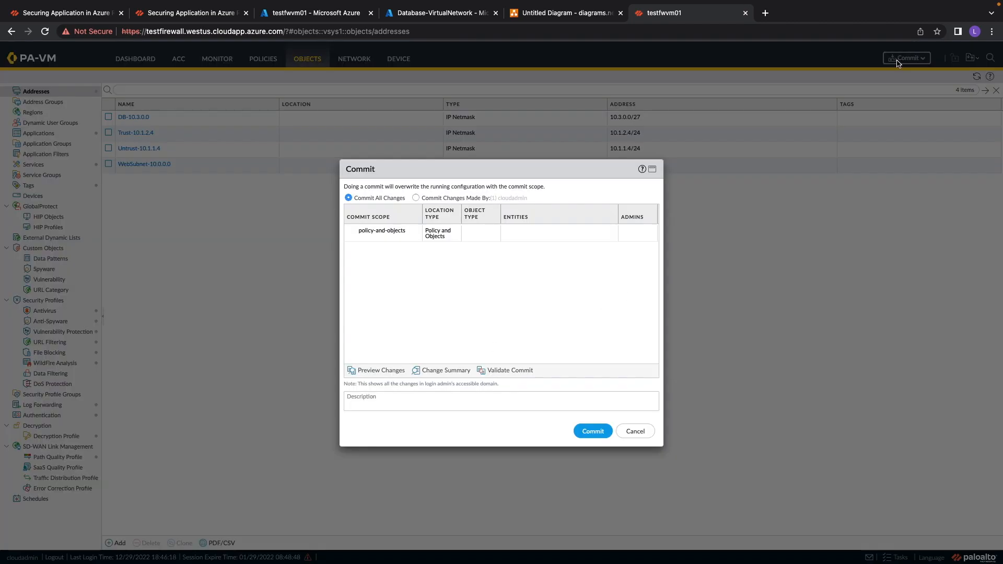
pyautogui.click(594, 432)
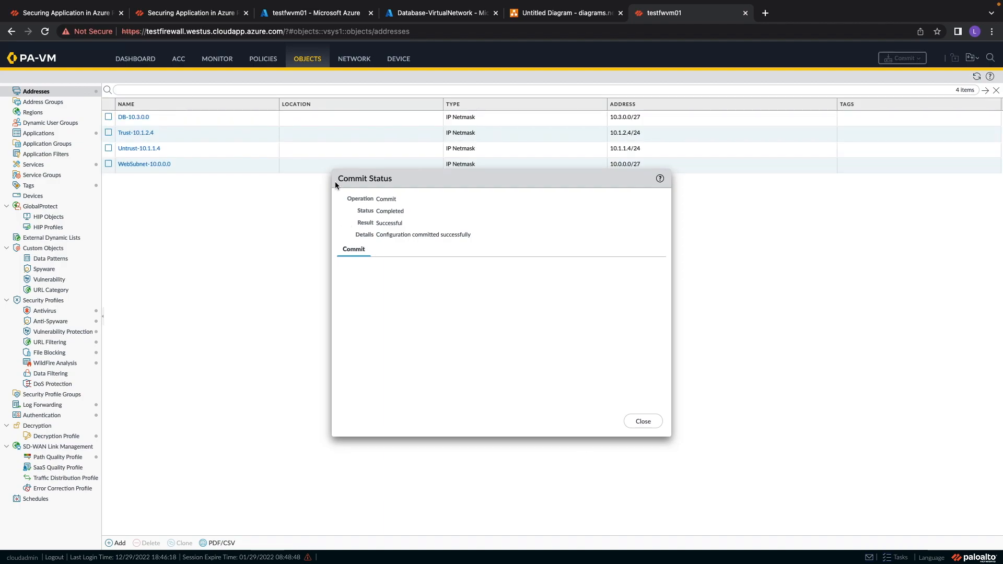
pyautogui.moveTo(337, 178); pyautogui.dragTo(456, 237)
pyautogui.moveTo(392, 235); pyautogui.dragTo(432, 237)
pyautogui.click(429, 237)
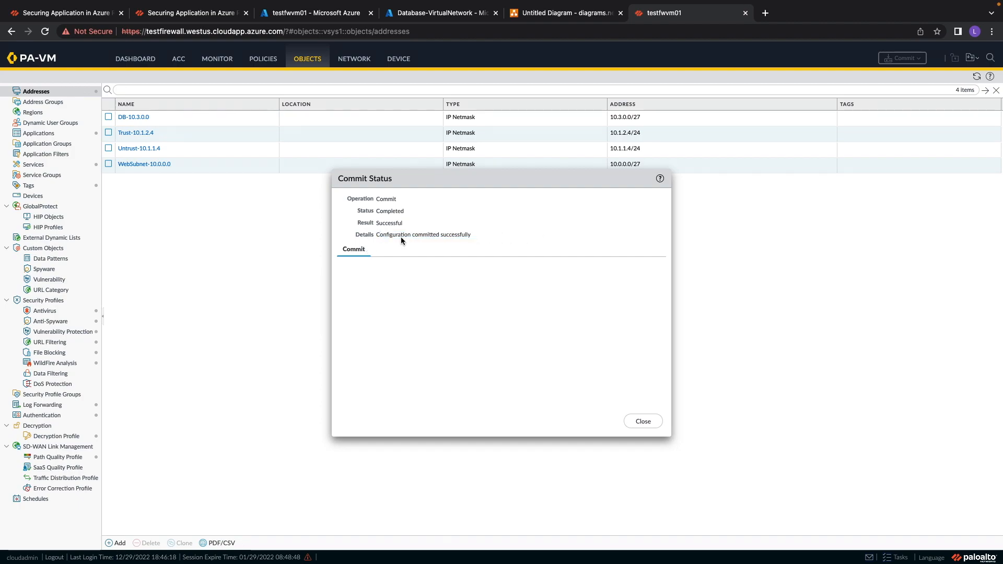
pyautogui.click(648, 424)
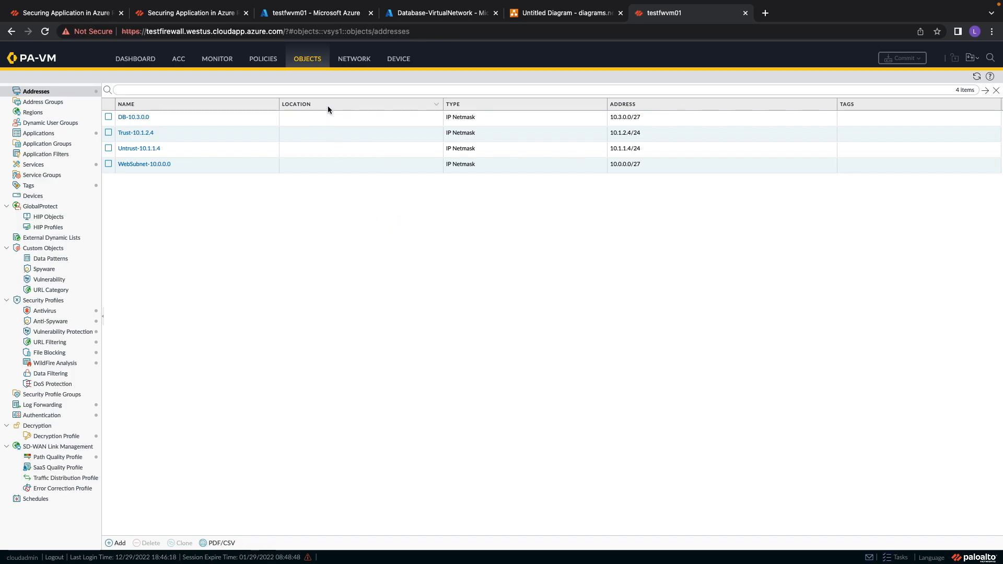
# Open the firewall's Ethernet interfaces and review the devices connected to PaloAlto-Firewall-VirtualNetwork in Azure.
pyautogui.click(352, 61)
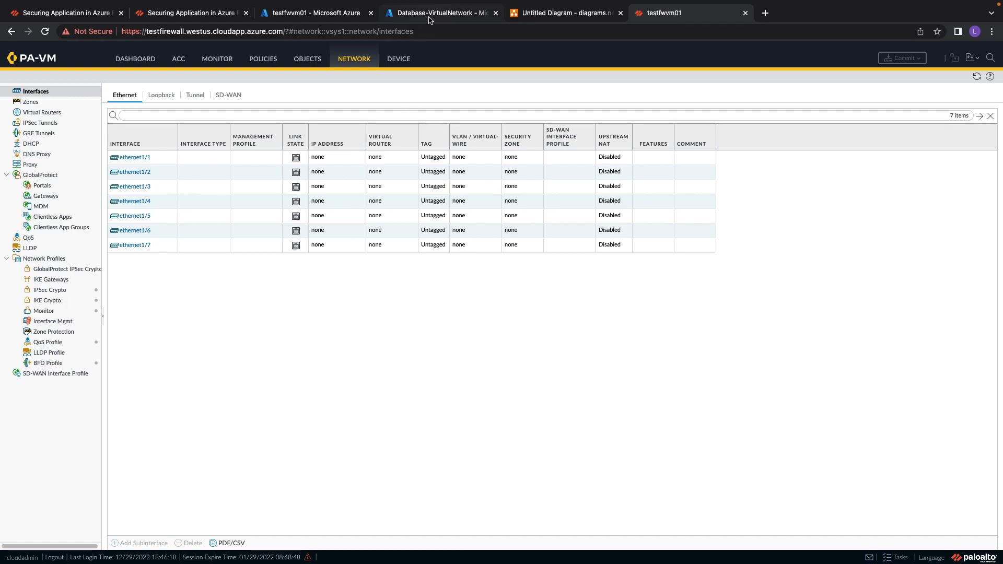
pyautogui.click(322, 15)
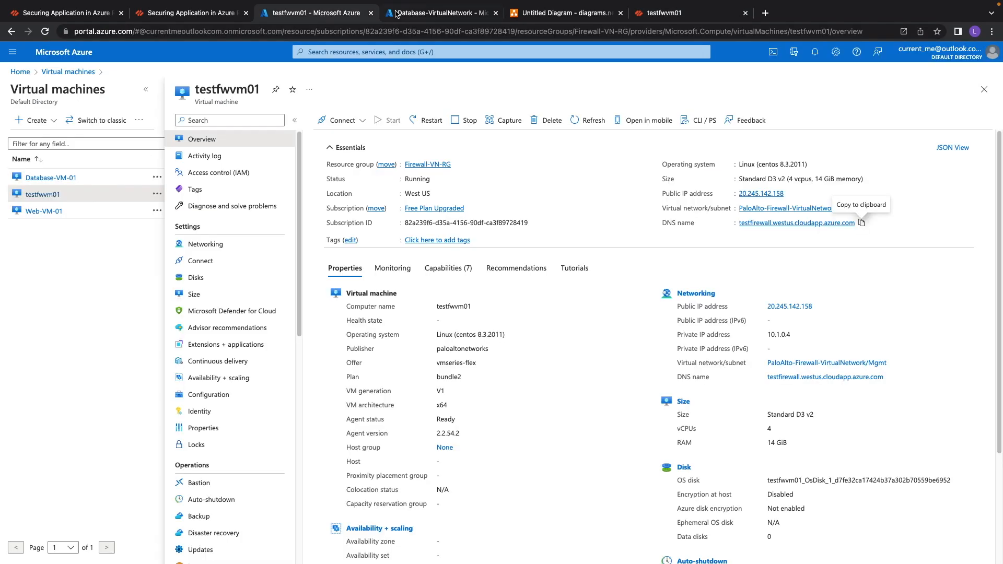
pyautogui.click(418, 14)
pyautogui.click(74, 194)
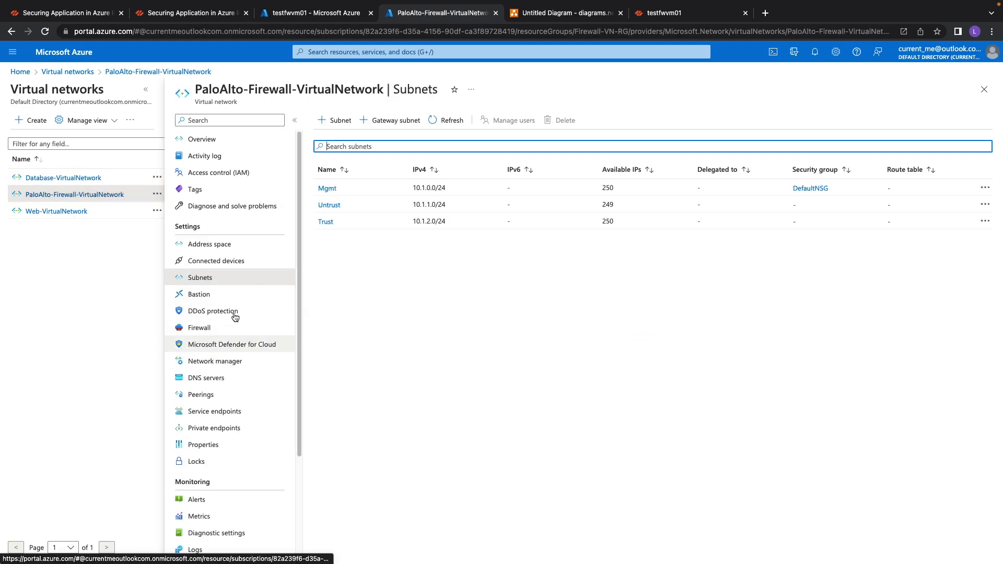
pyautogui.click(212, 261)
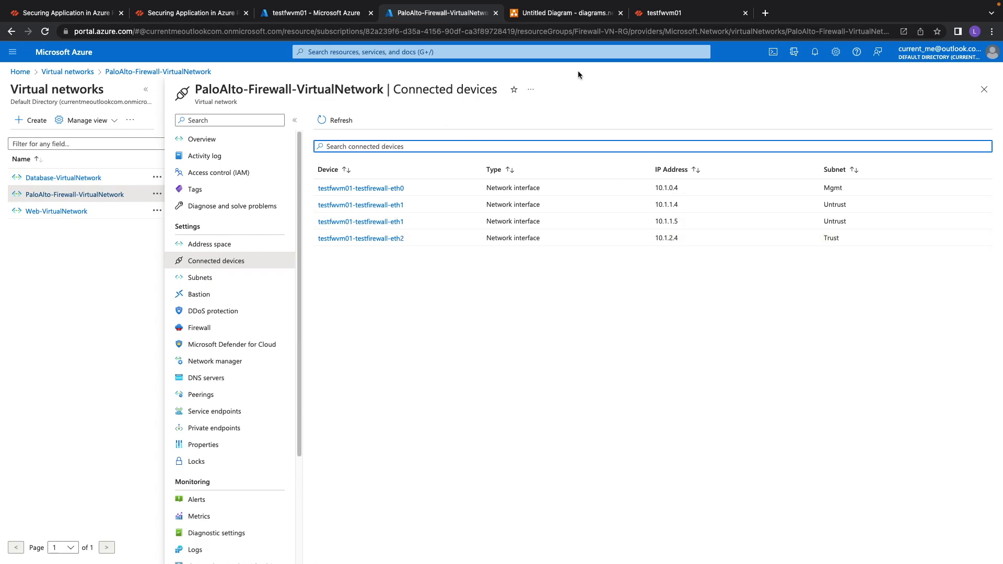
pyautogui.click(662, 14)
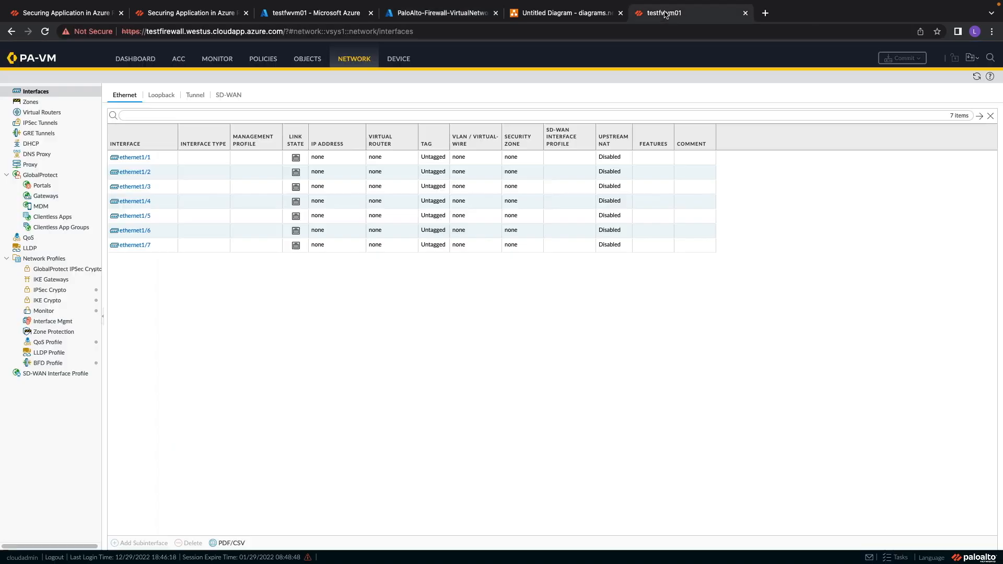
# Set ethernet1/1 to interface type Layer3 and assign it the IPv4 address object Untrust-10.1.1.4.
pyautogui.click(138, 162)
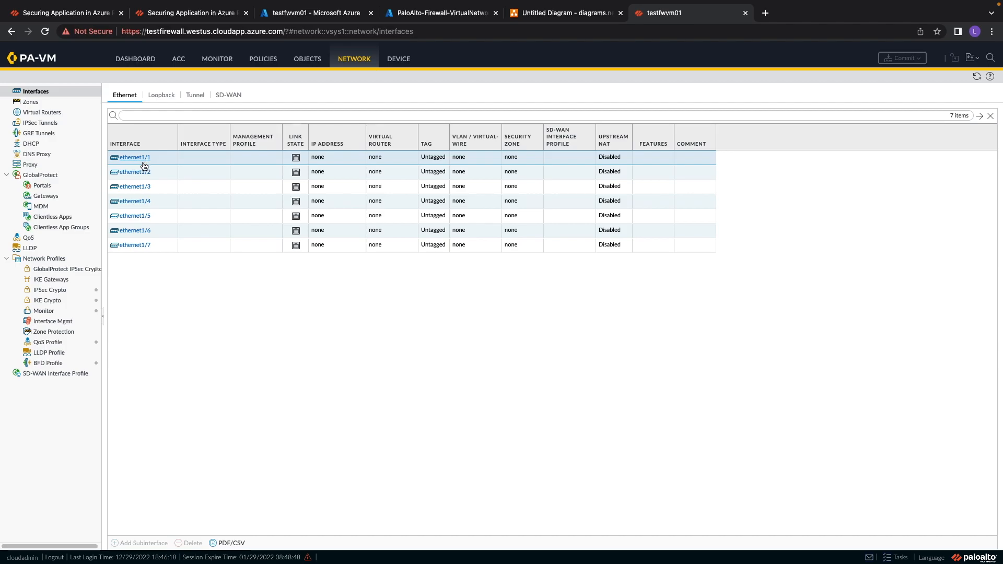
pyautogui.click(131, 159)
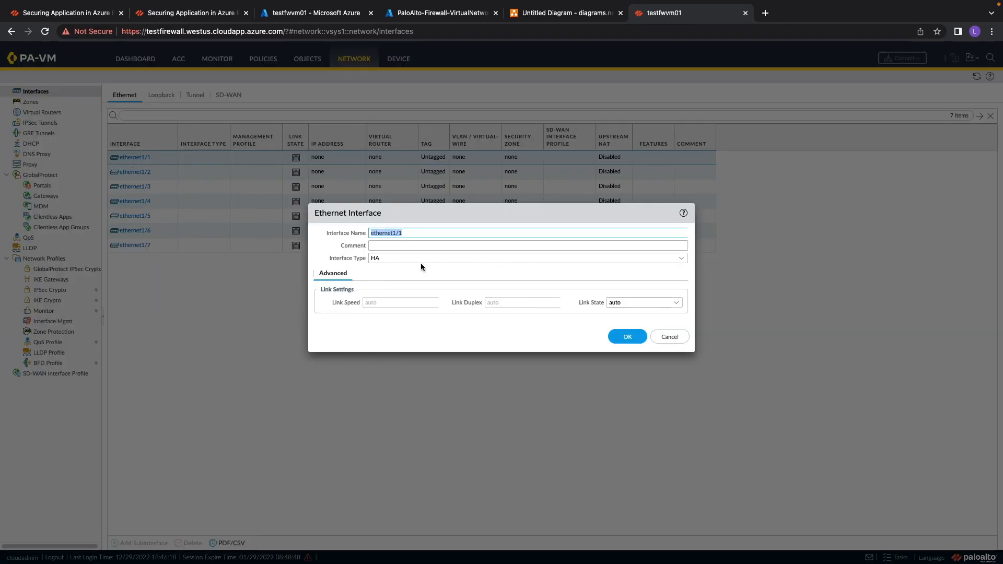
pyautogui.click(681, 260)
pyautogui.click(391, 285)
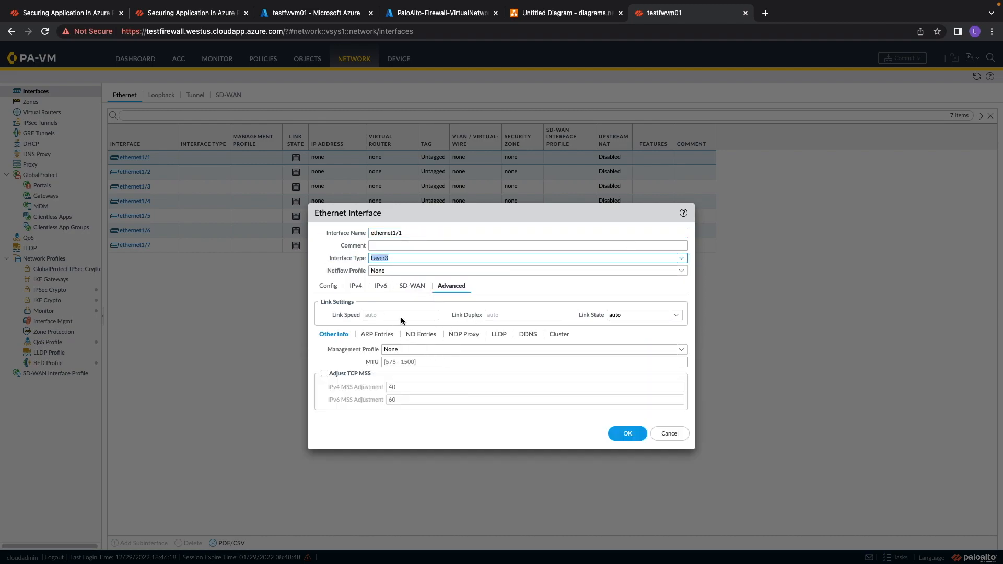
pyautogui.click(355, 287)
pyautogui.click(327, 397)
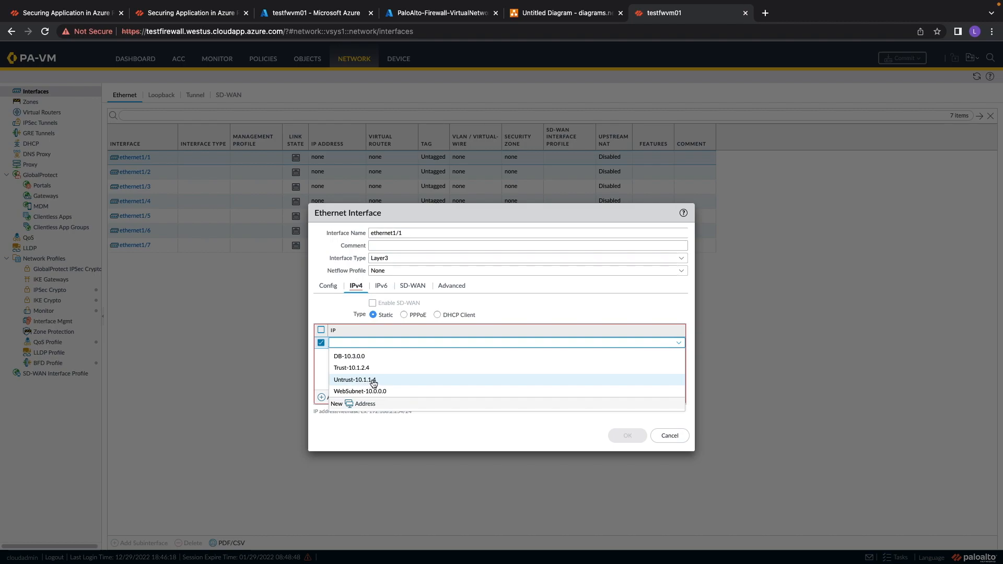
pyautogui.click(370, 381)
pyautogui.click(381, 366)
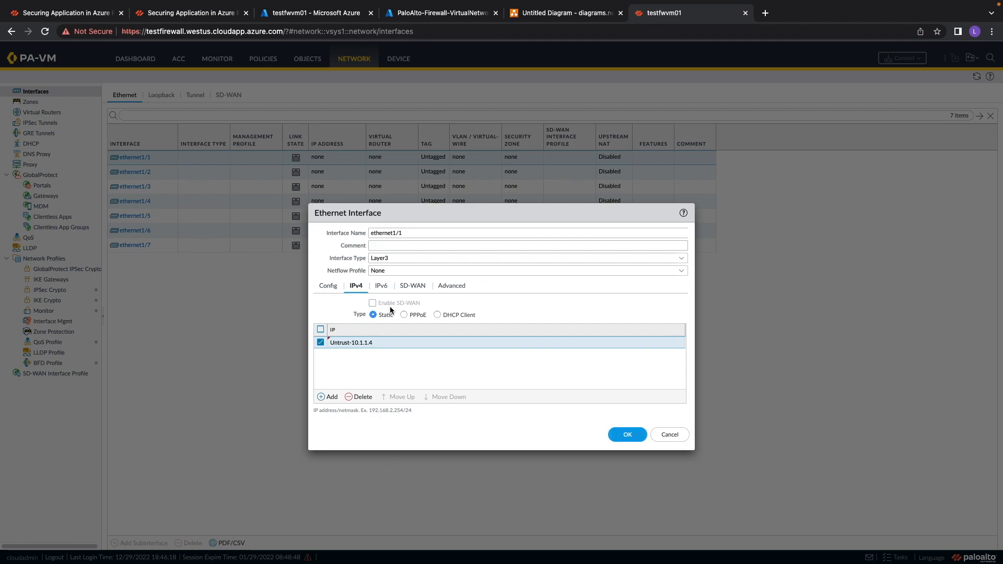
pyautogui.click(615, 434)
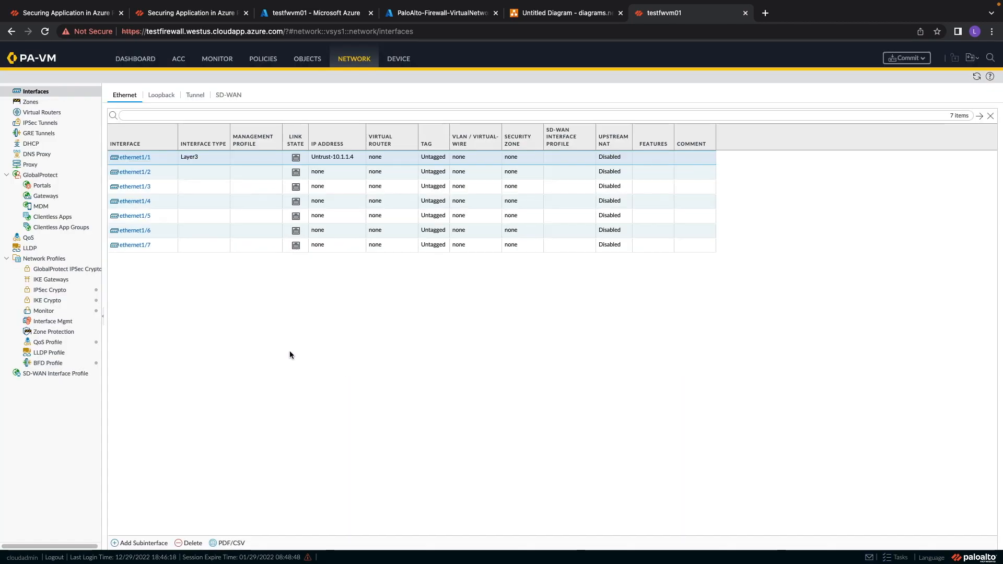
# Set ethernet1/2 to Layer3, assign the IPv4 address object Trust-10.1.2.4, and add the comment Trust.
pyautogui.click(134, 177)
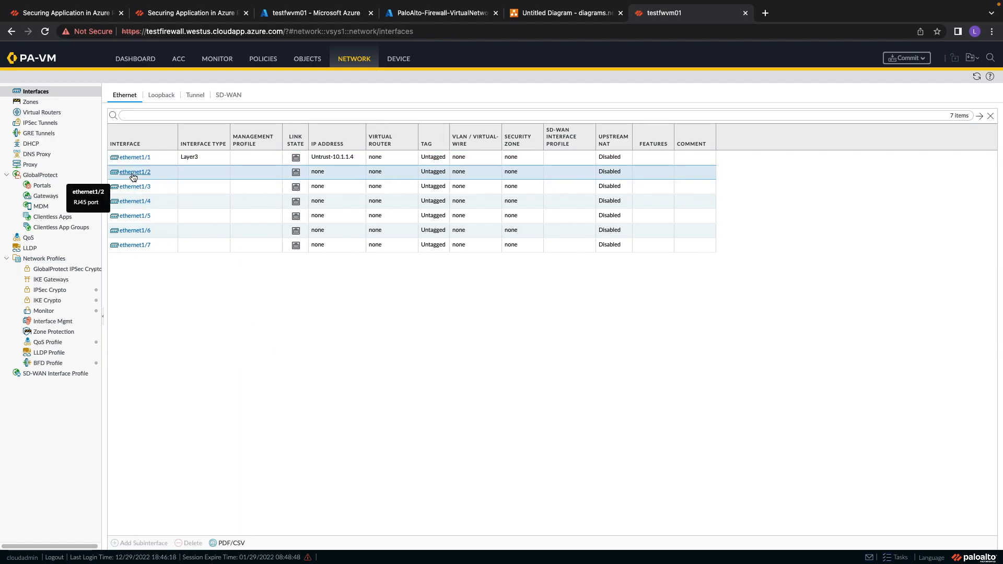
pyautogui.click(134, 177)
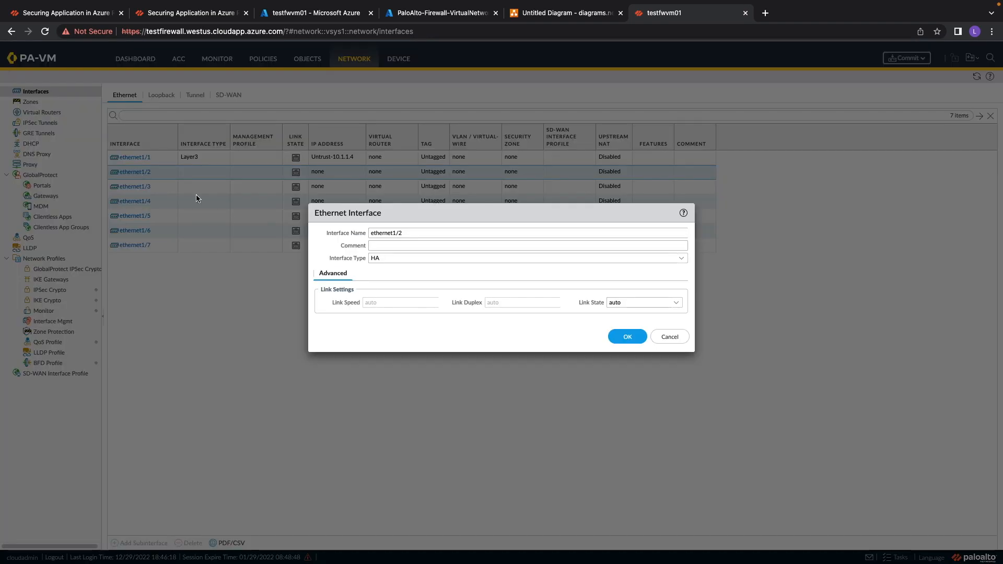
pyautogui.click(680, 259)
pyautogui.click(408, 284)
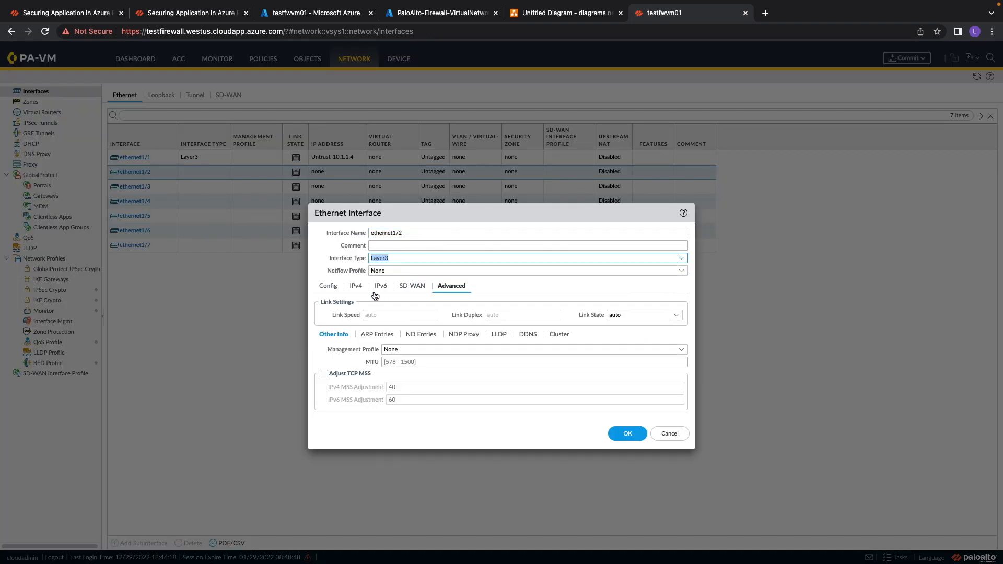
pyautogui.click(356, 287)
pyautogui.click(320, 398)
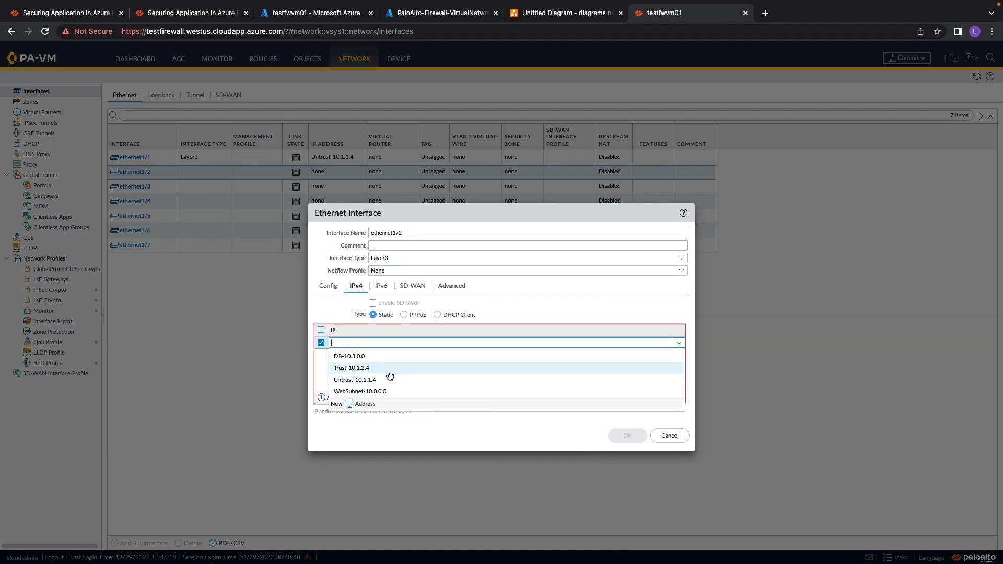
pyautogui.click(352, 369)
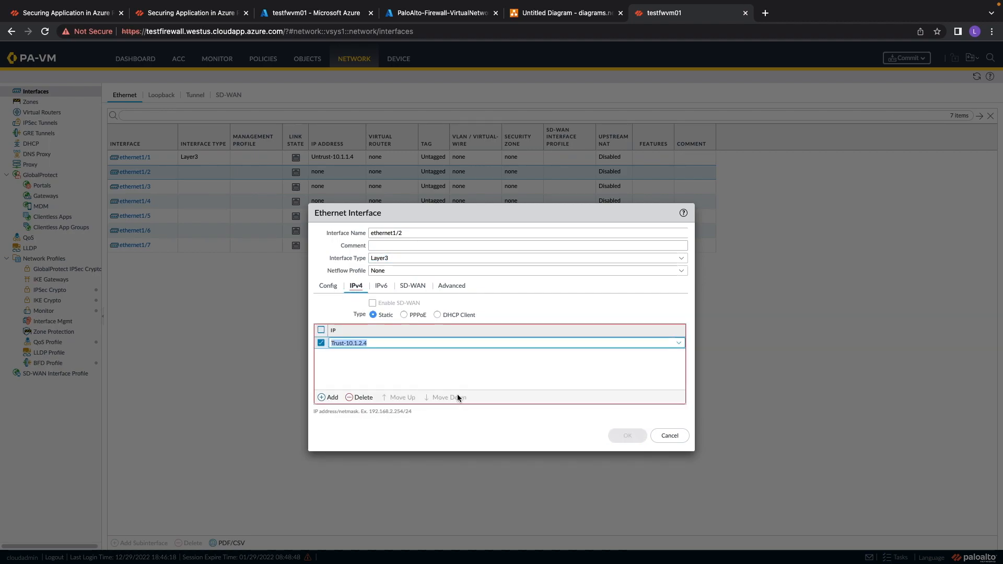
pyautogui.click(422, 367)
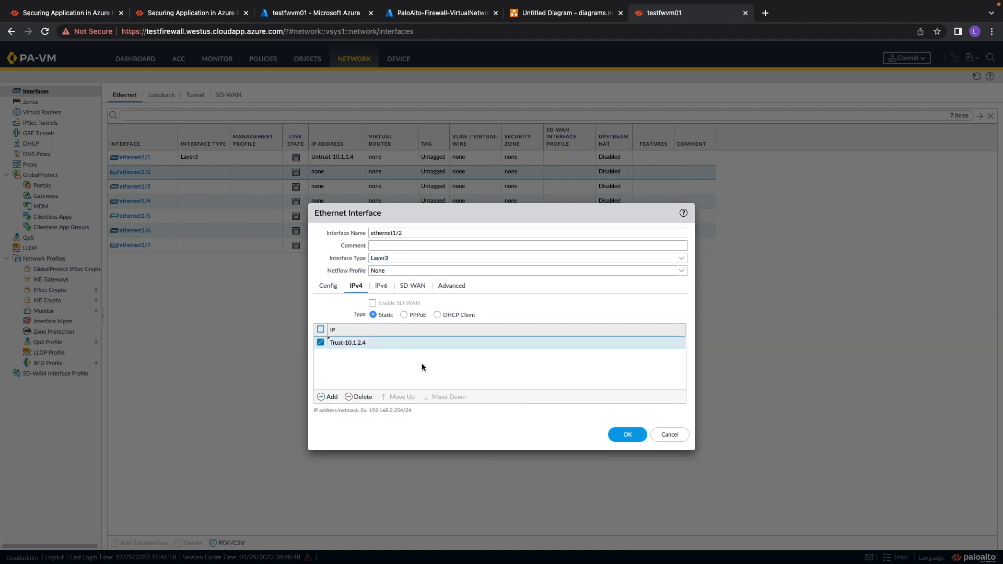
pyautogui.click(379, 247)
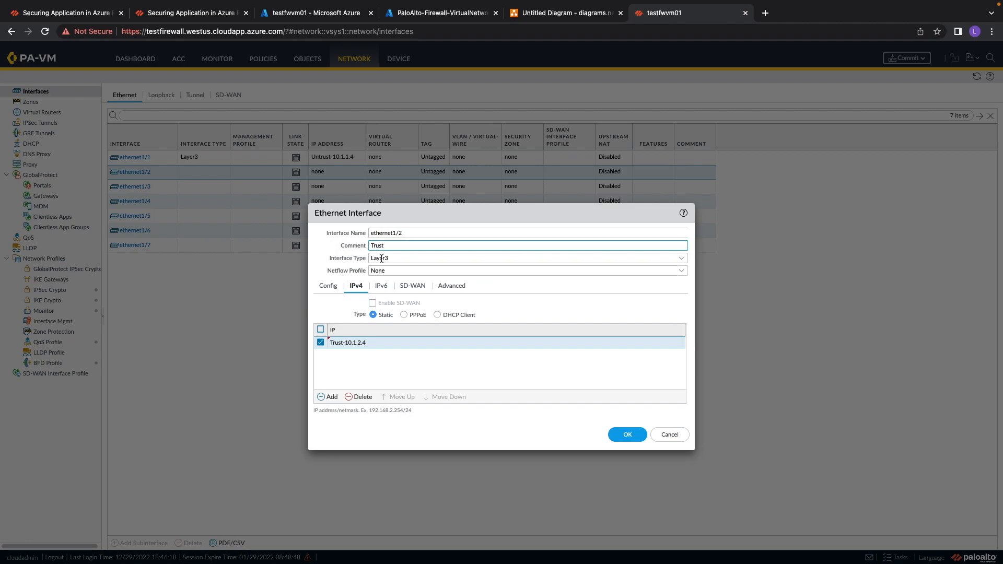
pyautogui.click(628, 435)
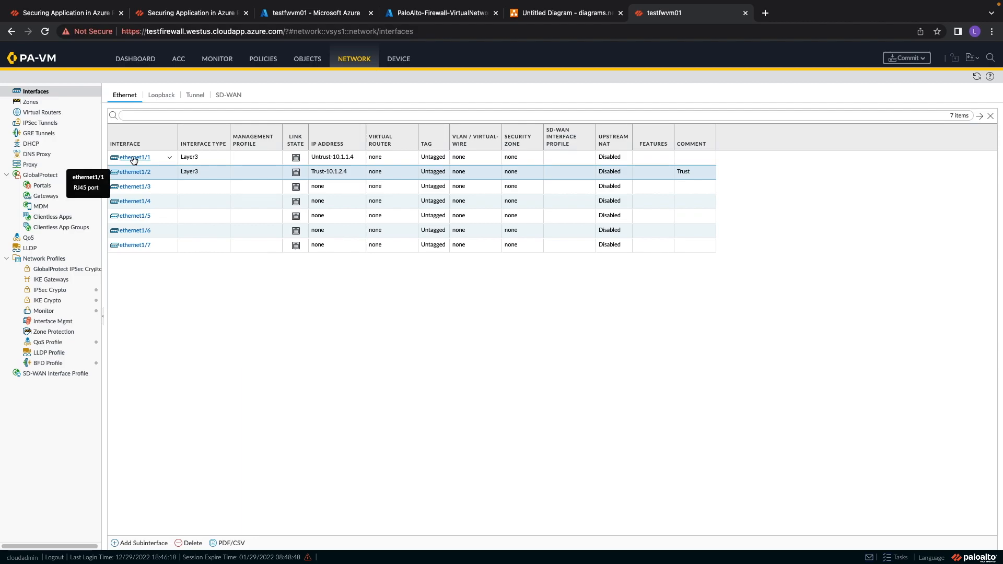
# Add the comment Untrust to ethernet1/1.
pyautogui.click(133, 160)
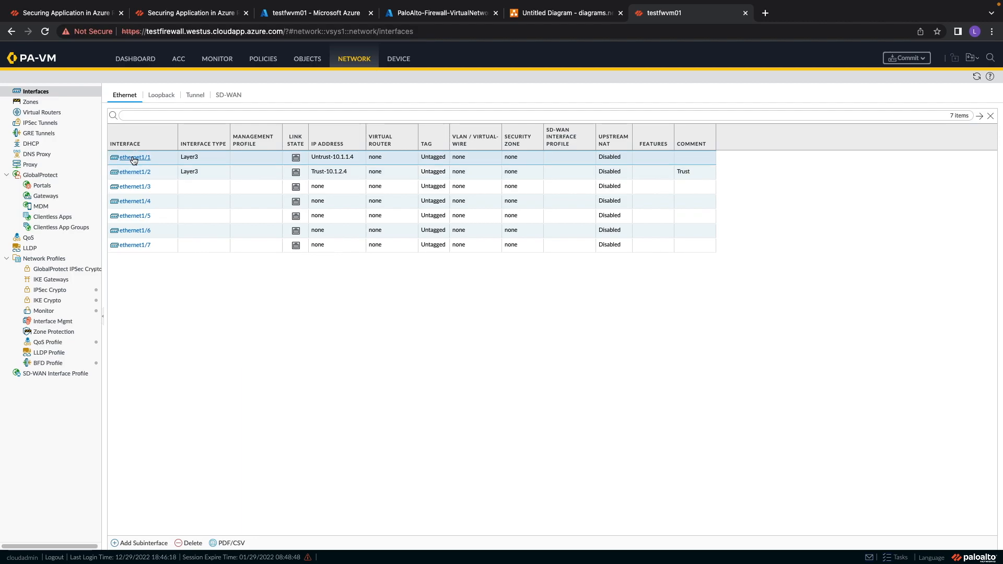
pyautogui.click(133, 158)
pyautogui.click(380, 245)
pyautogui.write('Untrust')
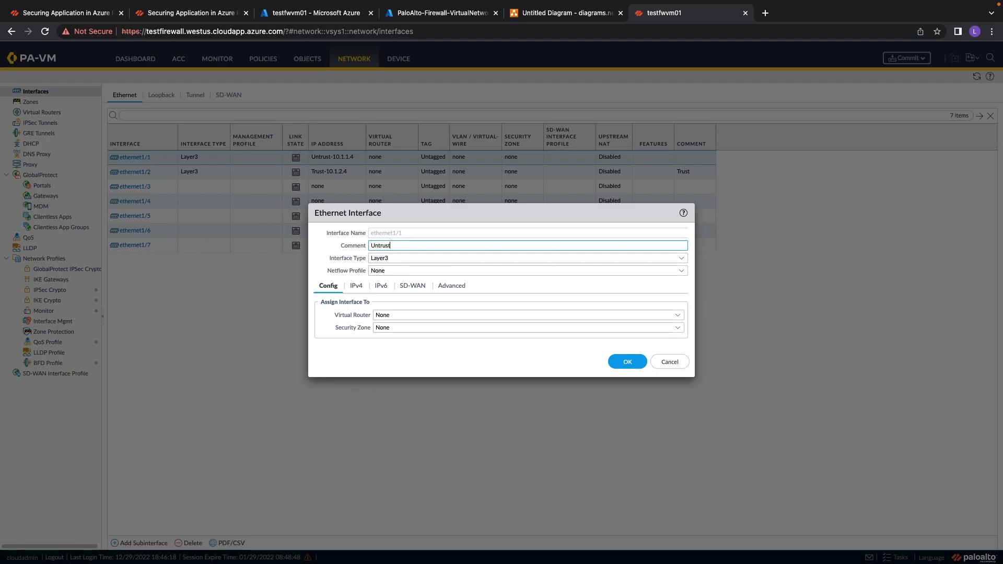
pyautogui.click(627, 362)
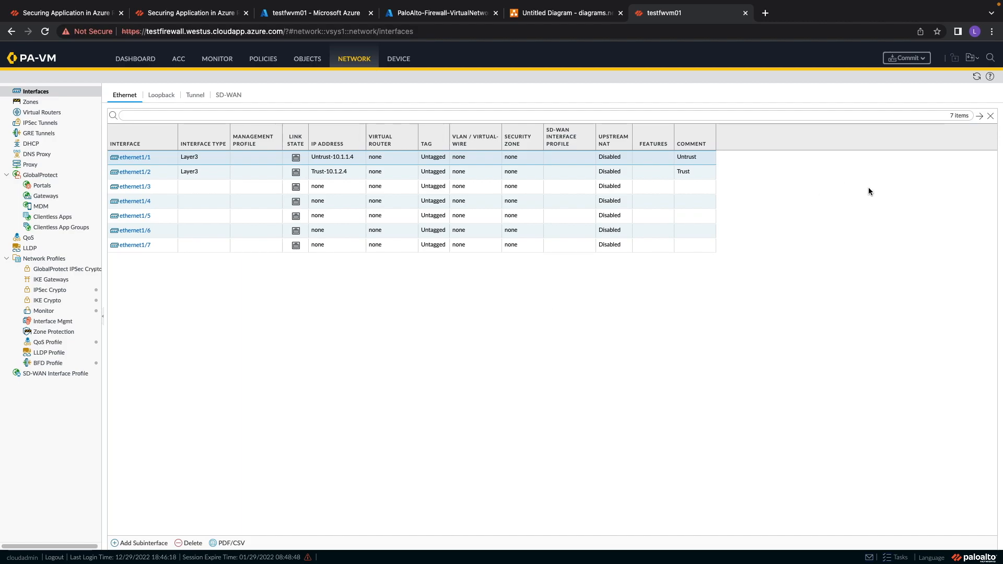
# Commit the interface changes to the firewall and review the commit status messages.
pyautogui.click(892, 62)
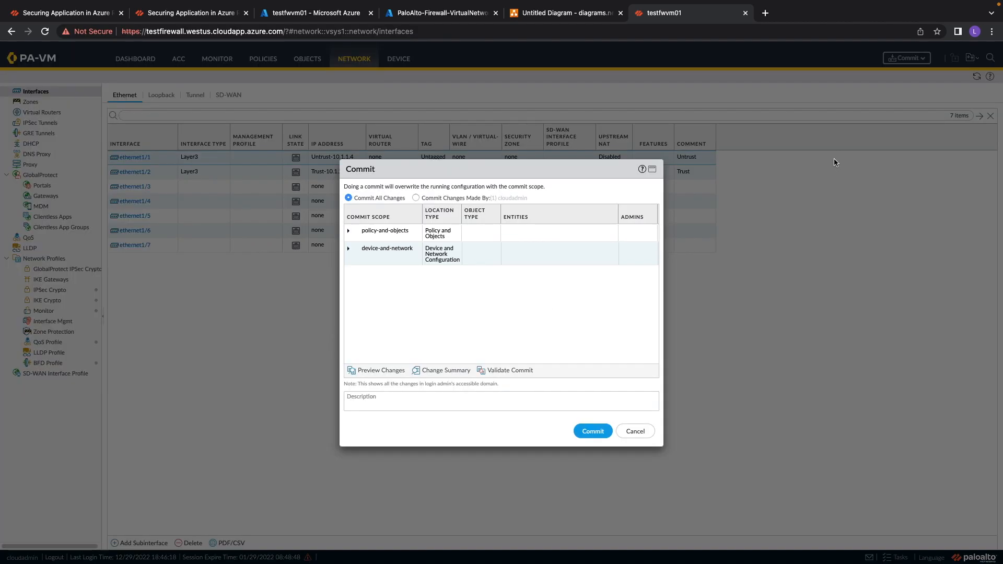
pyautogui.click(593, 431)
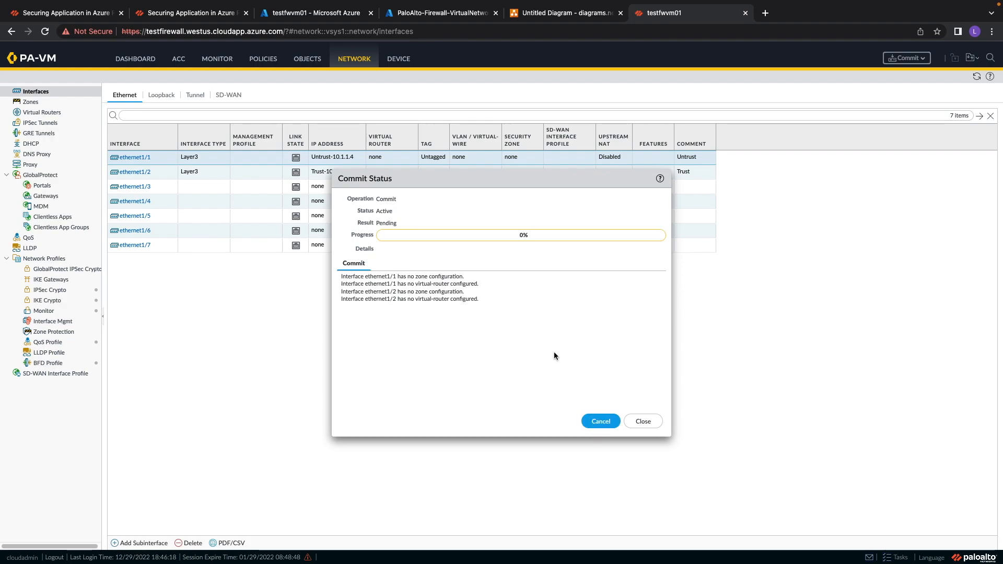
pyautogui.moveTo(402, 277); pyautogui.dragTo(463, 277)
pyautogui.click(462, 277)
pyautogui.moveTo(398, 285); pyautogui.dragTo(448, 285)
pyautogui.moveTo(341, 276); pyautogui.dragTo(478, 284)
pyautogui.click(391, 298)
pyautogui.moveTo(347, 291); pyautogui.dragTo(463, 293)
pyautogui.moveTo(341, 299); pyautogui.dragTo(471, 305)
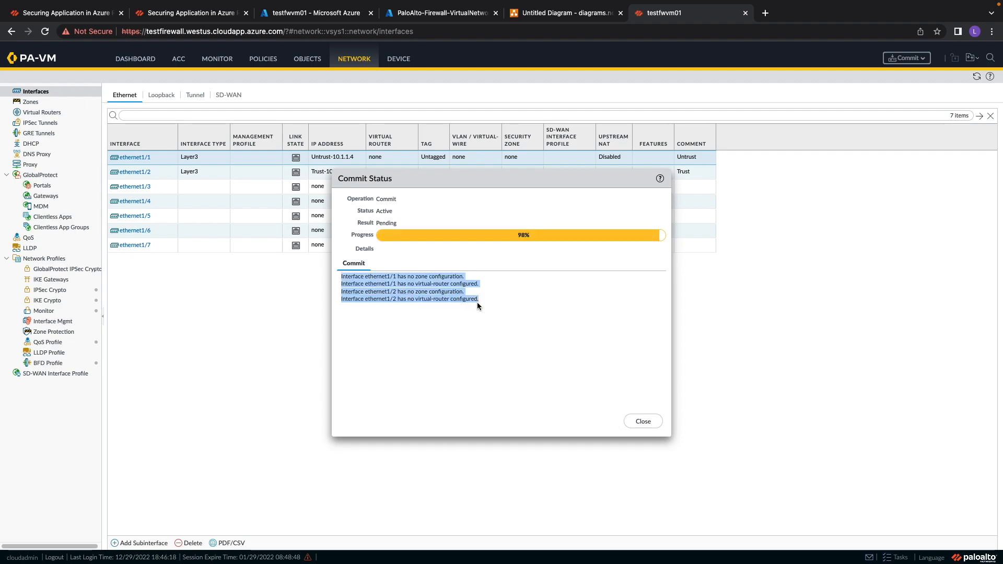
pyautogui.click(469, 316)
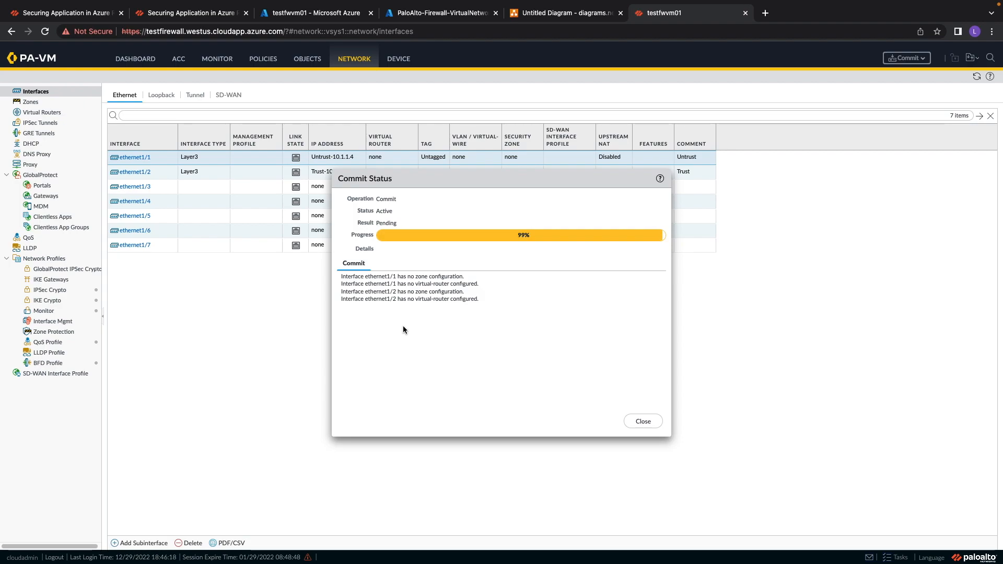
# Check the network diagram plan, then close the commit status.
pyautogui.click(531, 17)
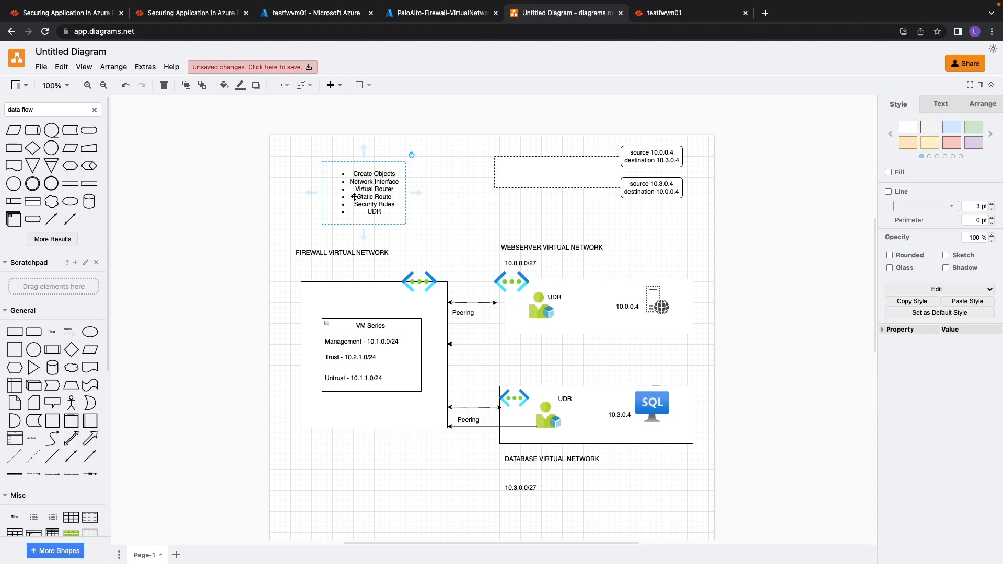
pyautogui.click(657, 15)
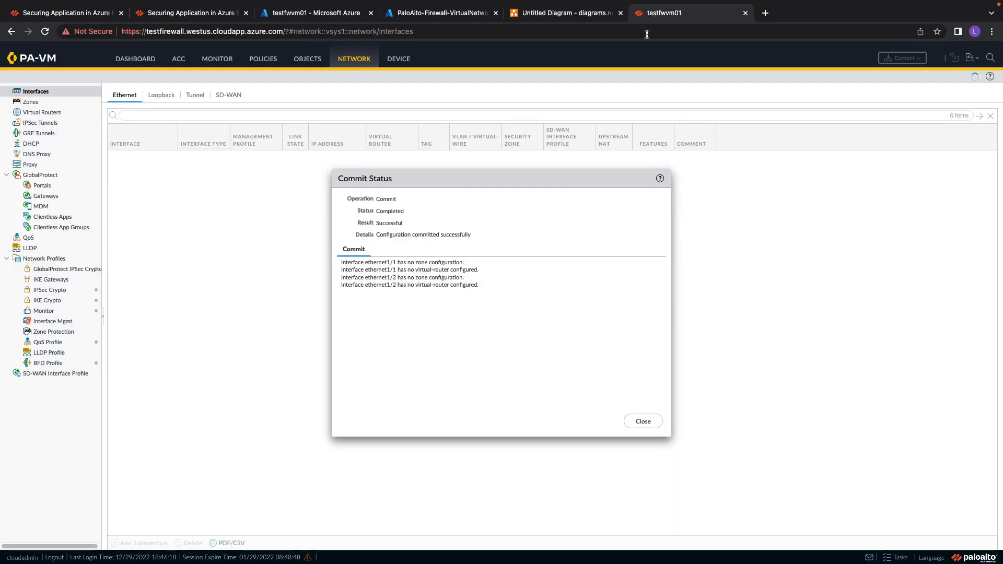
pyautogui.moveTo(360, 237); pyautogui.dragTo(462, 233)
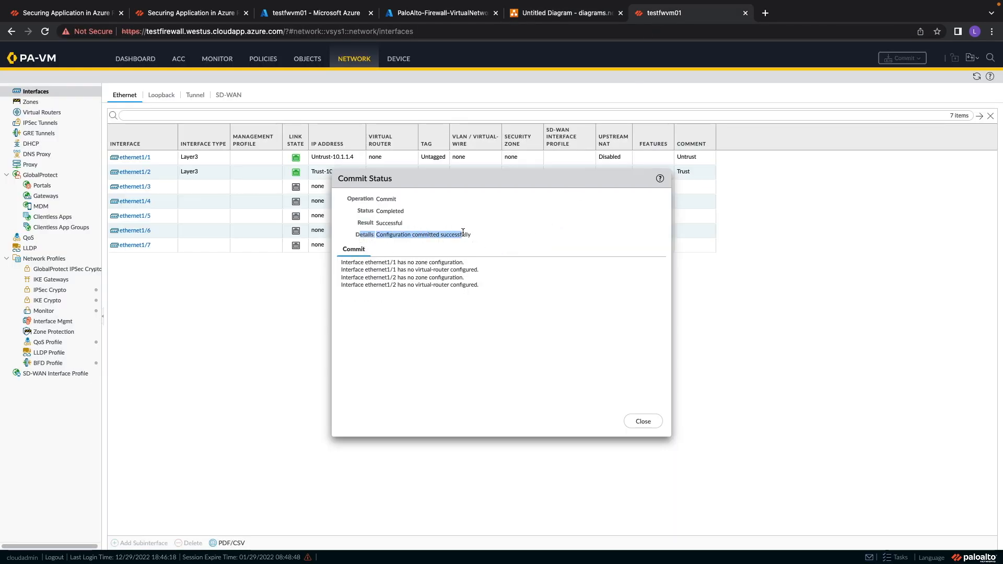
pyautogui.click(646, 422)
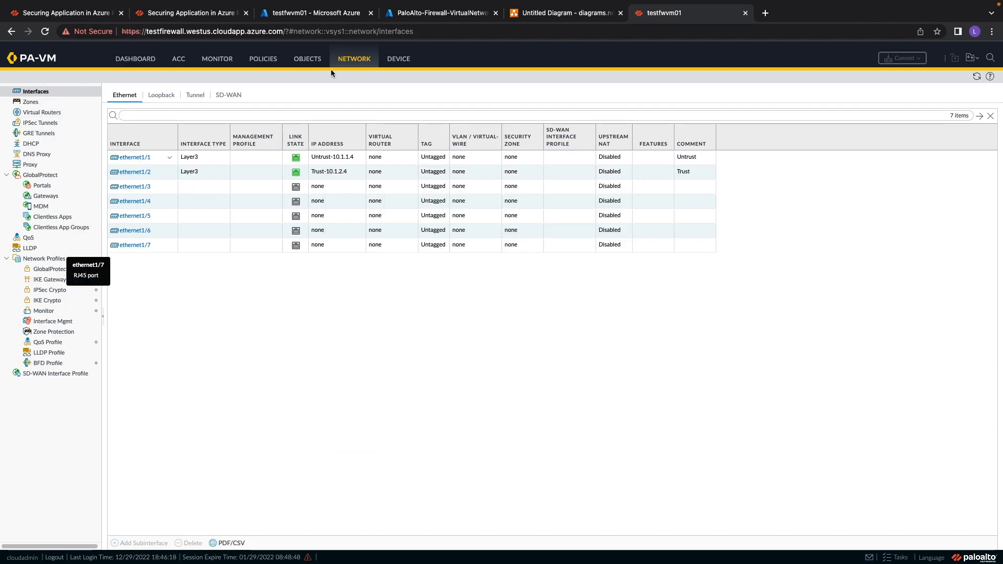
# Create a Layer3 security zone named Trust containing interface ethernet1/2.
pyautogui.click(72, 103)
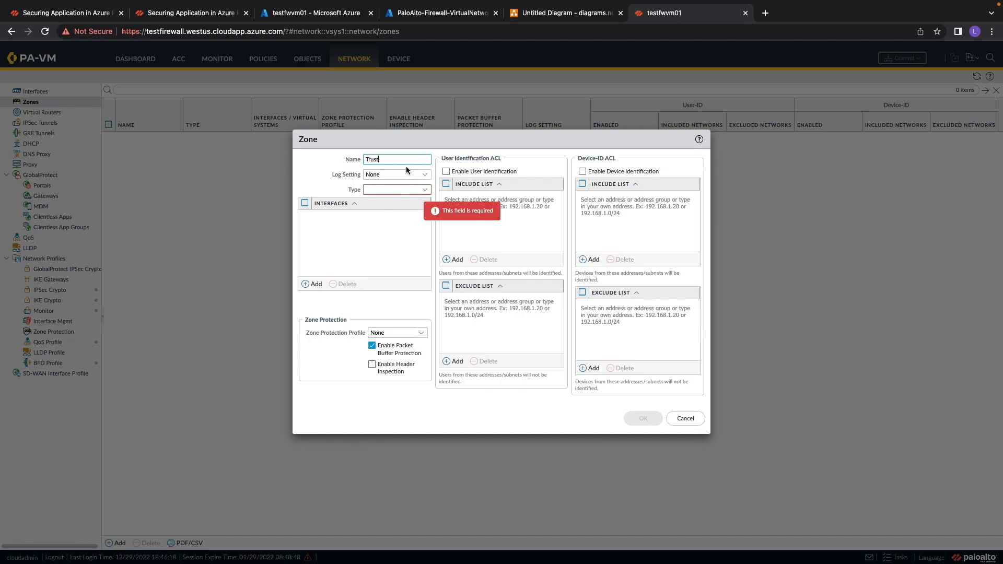
pyautogui.click(426, 177)
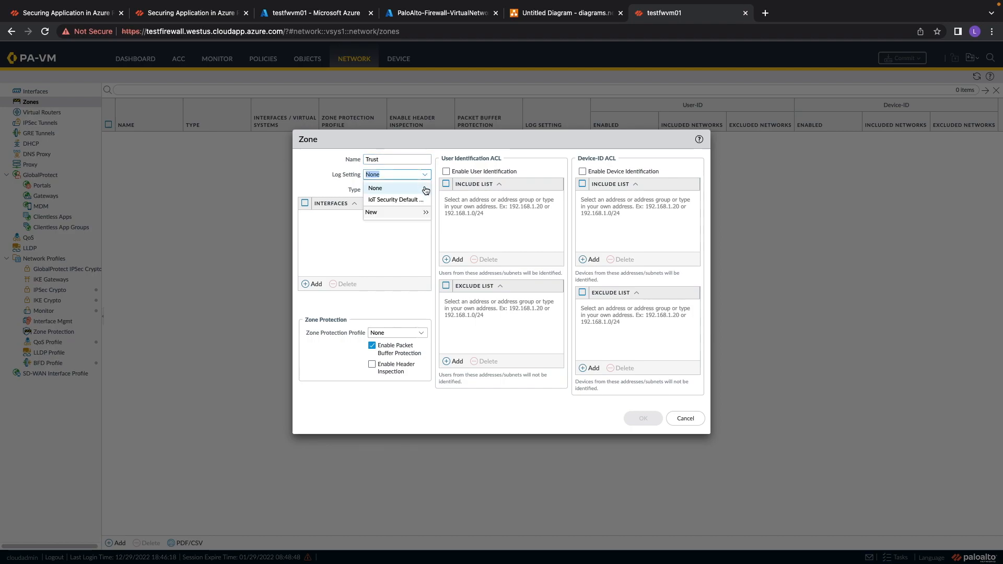
pyautogui.click(384, 248)
pyautogui.click(417, 194)
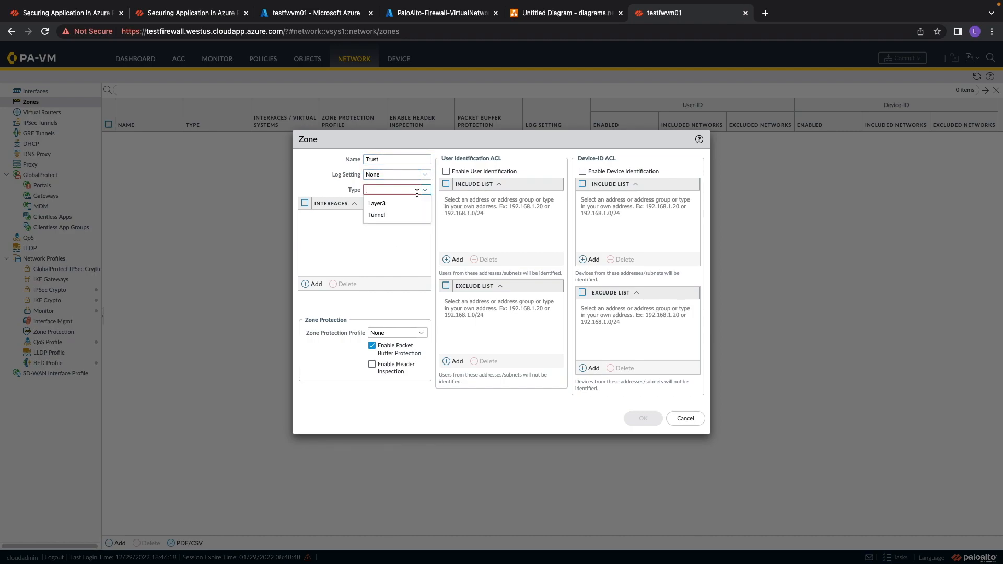
pyautogui.click(382, 207)
pyautogui.click(310, 285)
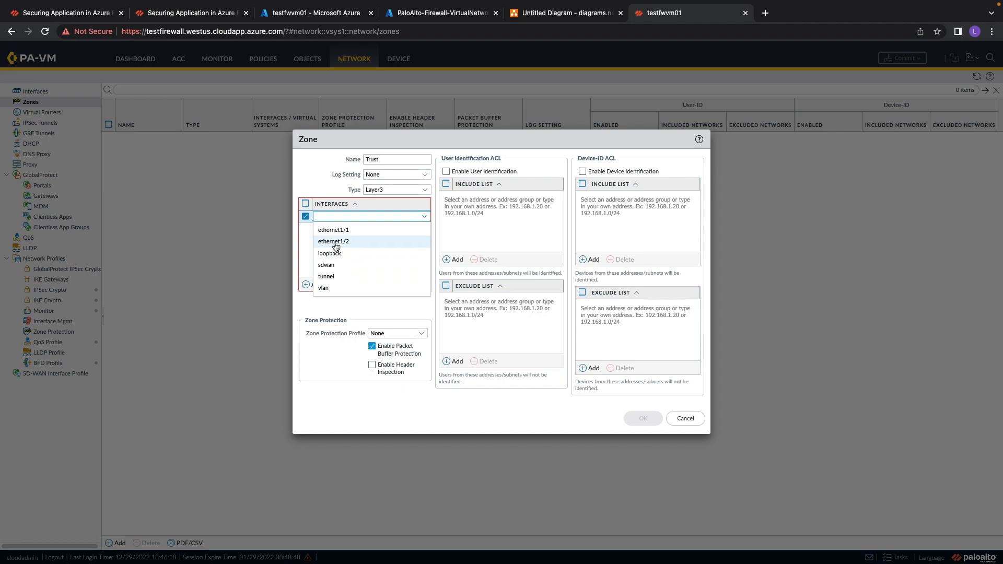
pyautogui.click(337, 243)
pyautogui.click(381, 418)
pyautogui.click(647, 419)
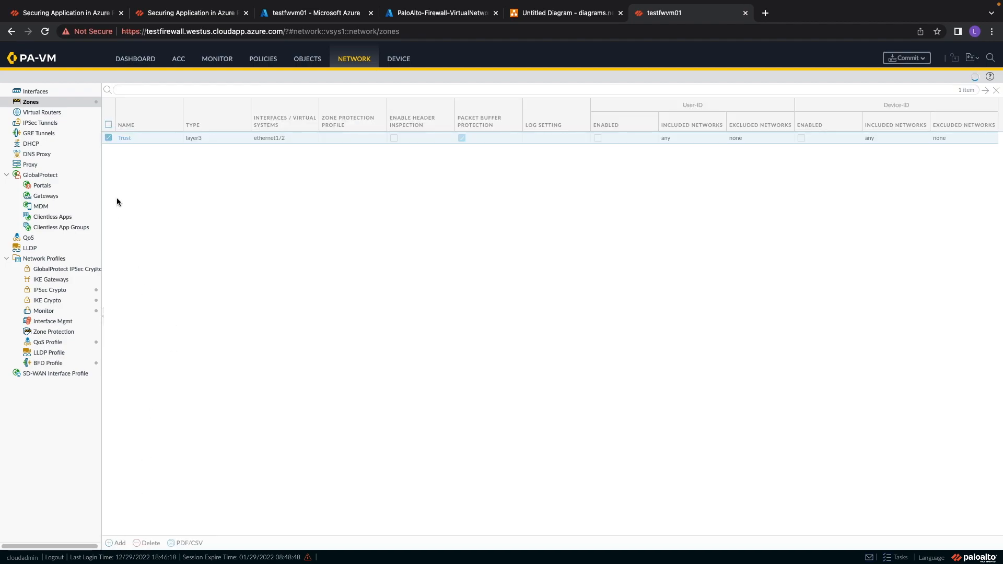
# Create a Layer3 security zone named Untrust containing interface ethernet1/1.
pyautogui.write('Untrust')
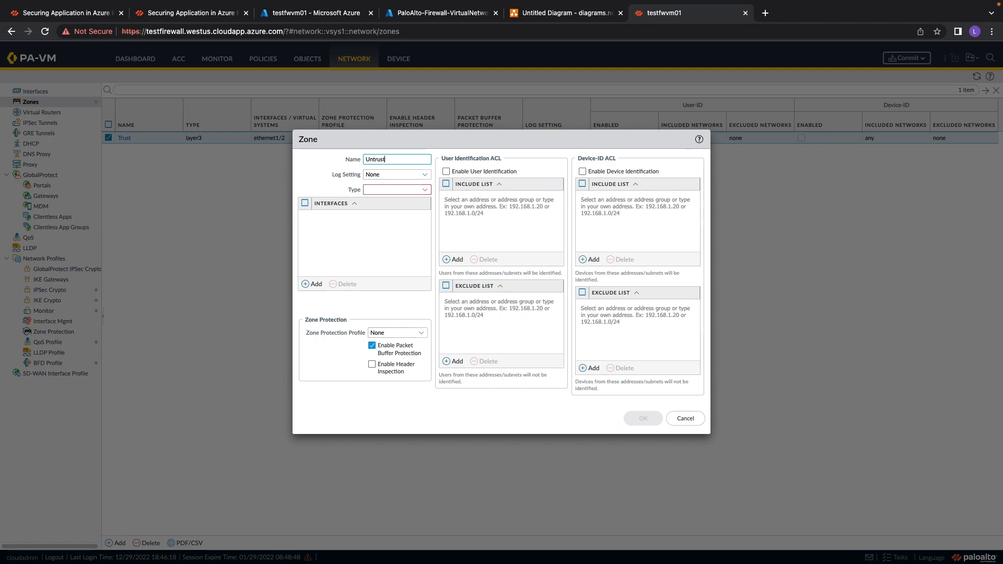
pyautogui.click(425, 190)
pyautogui.click(377, 203)
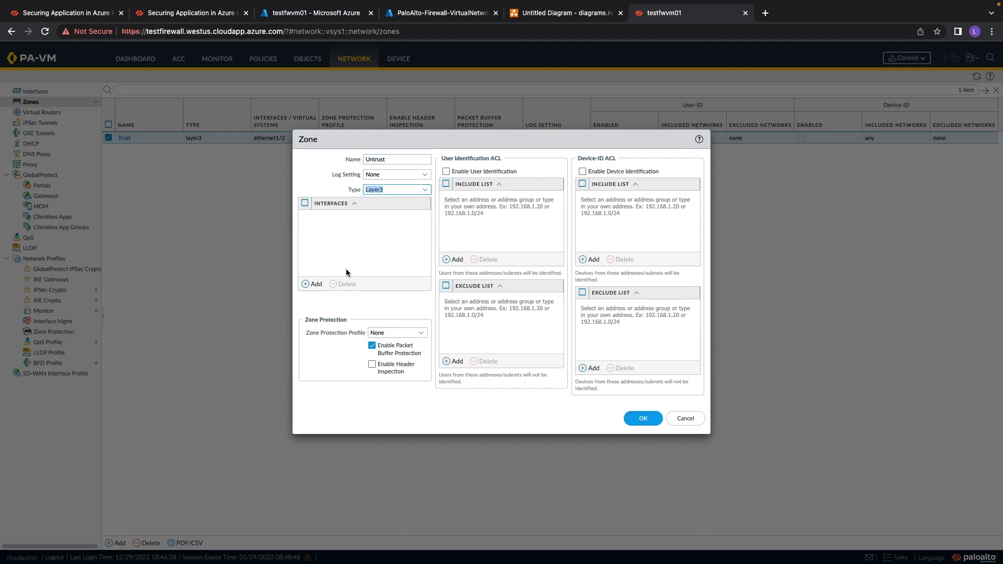
pyautogui.click(313, 284)
pyautogui.click(345, 231)
pyautogui.click(643, 419)
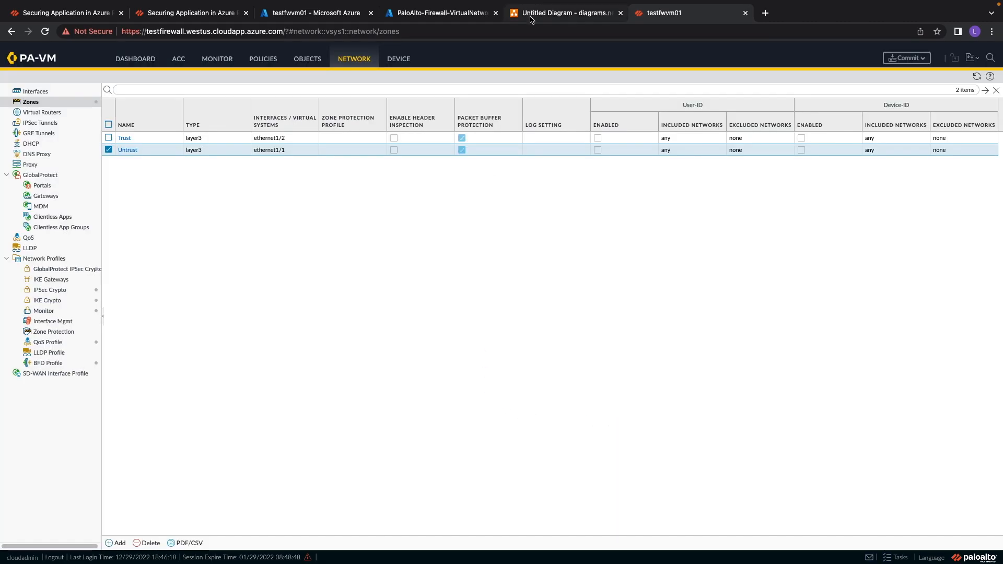
# Start a new virtual router and name it VR -Test.
pyautogui.click(46, 112)
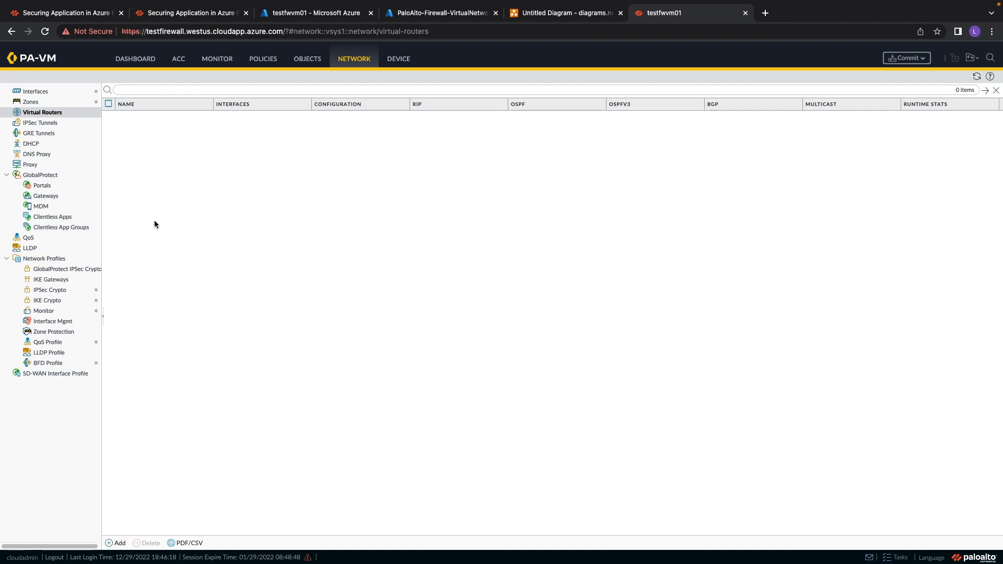
pyautogui.click(42, 114)
pyautogui.click(110, 545)
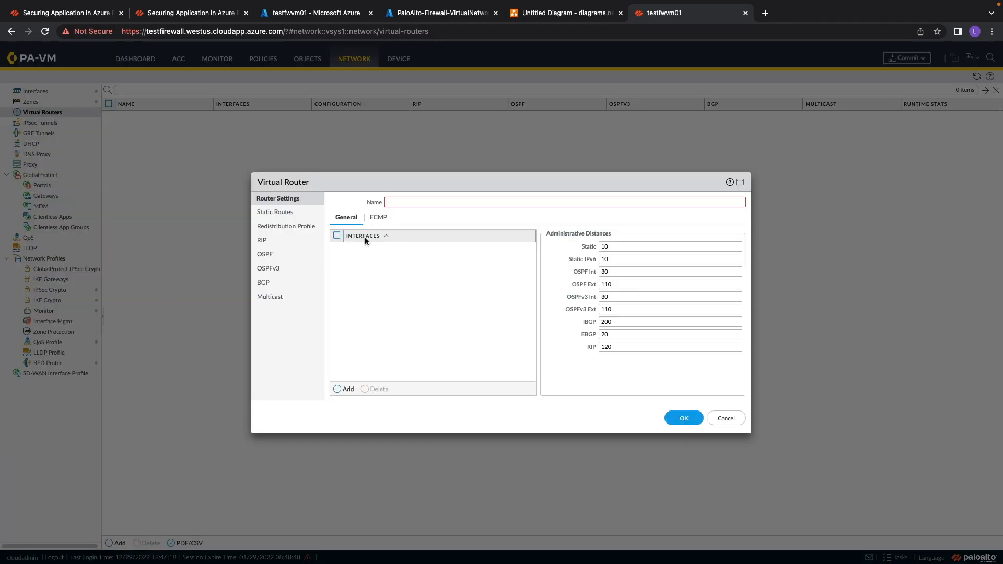
pyautogui.click(403, 202)
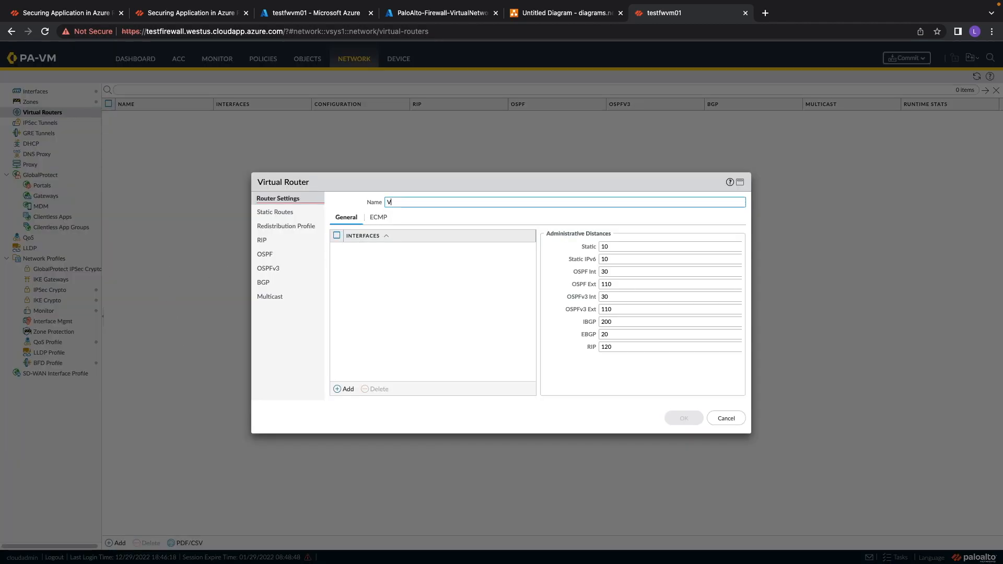
pyautogui.write('VR')
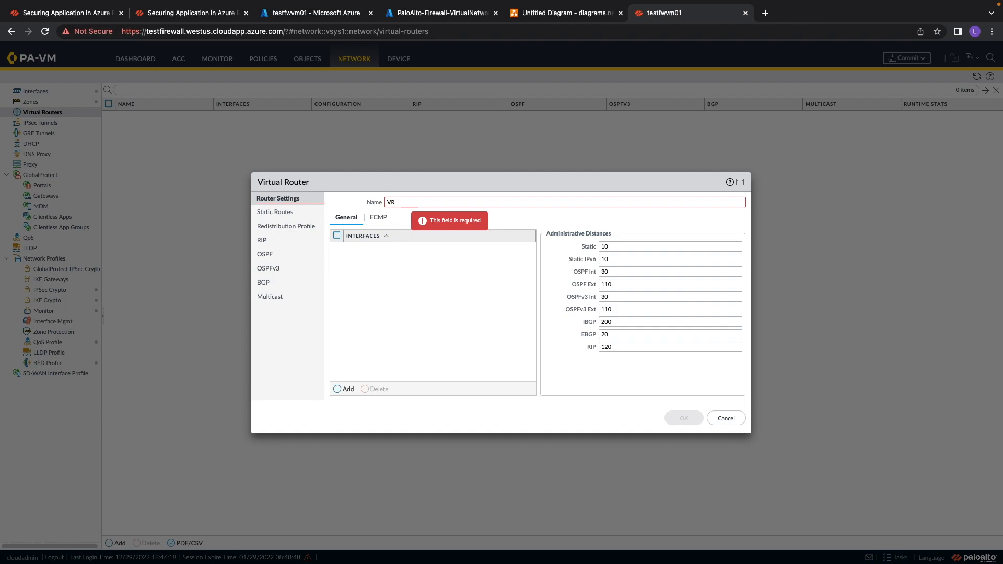
pyautogui.write(' -Test')
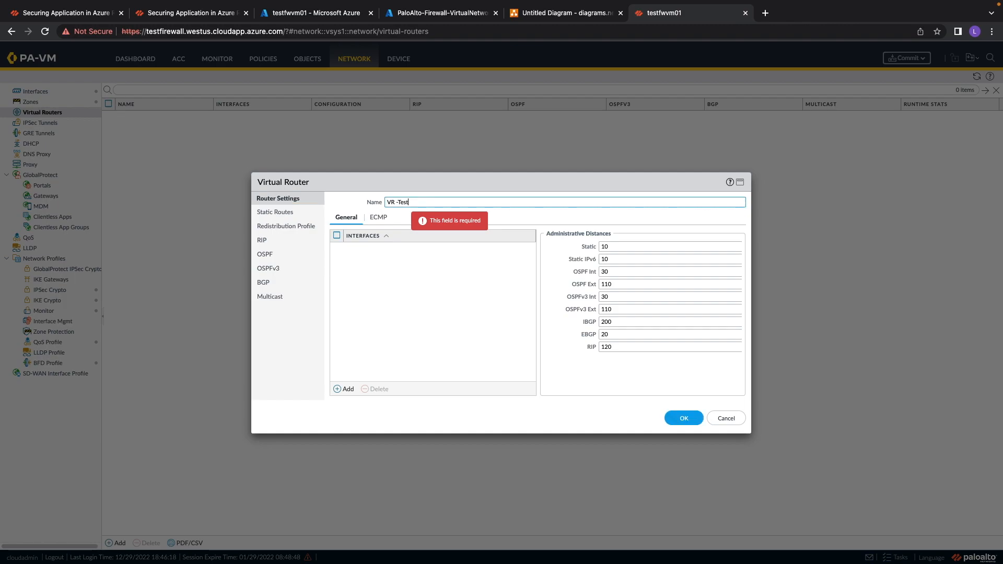
# Add interfaces ethernet1/1 and ethernet1/2 to the virtual router and save it.
pyautogui.click(344, 389)
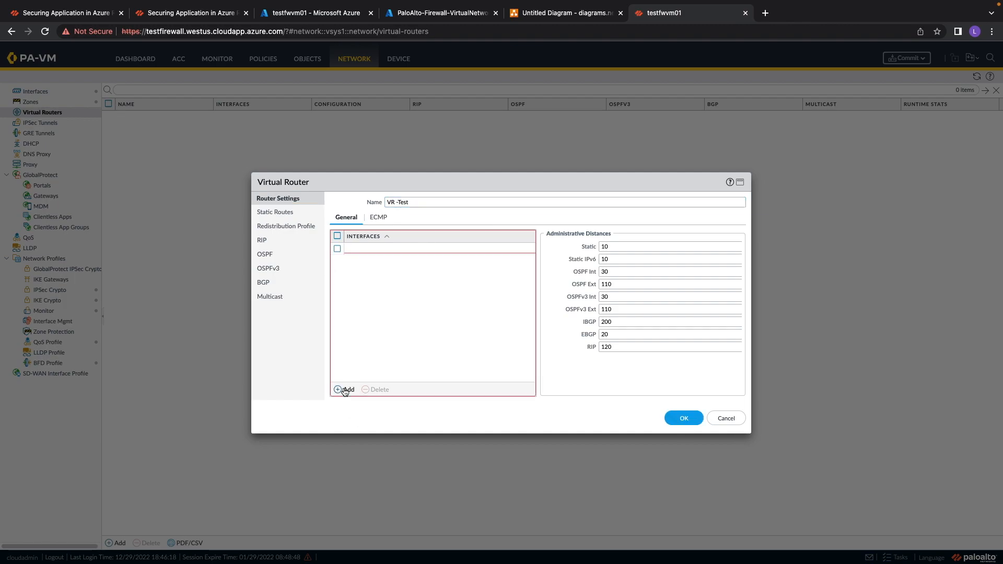
pyautogui.click(363, 262)
pyautogui.click(345, 390)
pyautogui.click(360, 261)
pyautogui.click(365, 286)
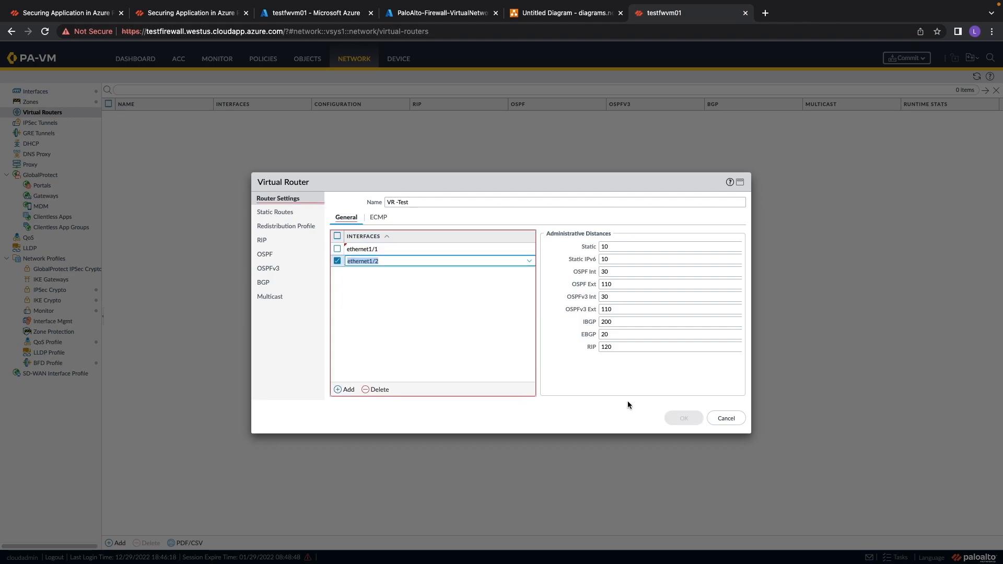
pyautogui.click(554, 372)
pyautogui.click(683, 418)
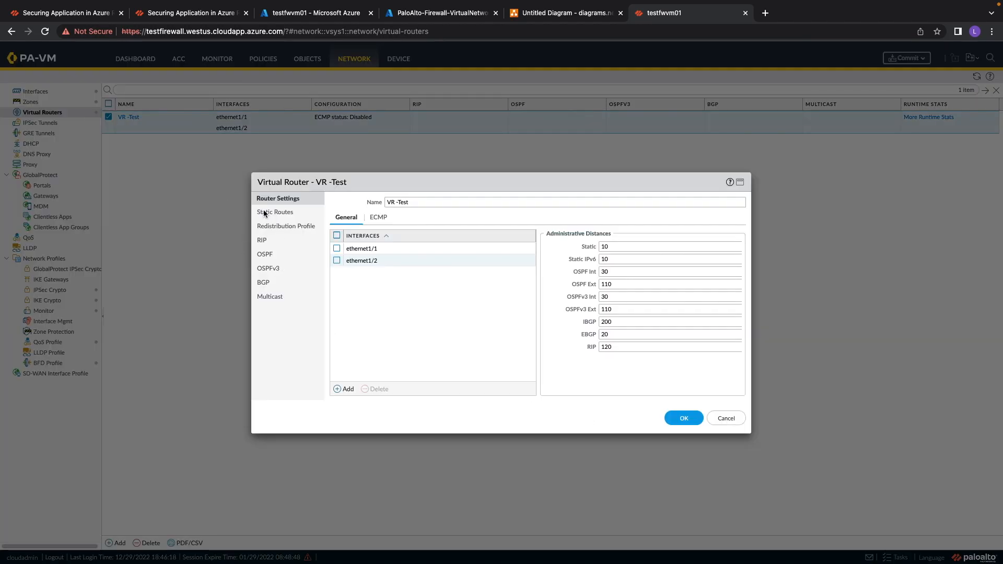
# Begin an IPv4 static route in the virtual router named WebRoute with destination WebSubnet-10.0.0.0.
pyautogui.click(265, 212)
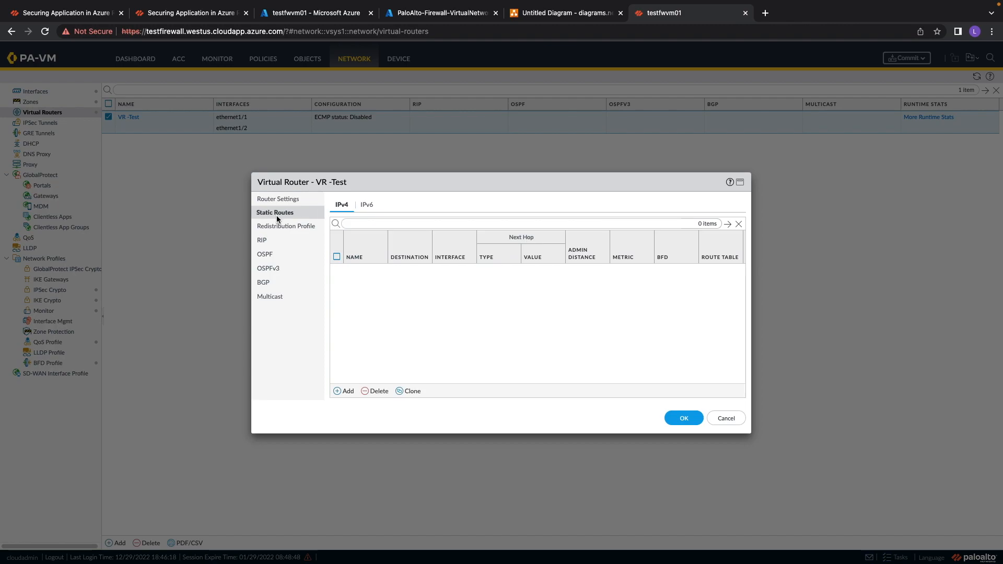
pyautogui.click(344, 392)
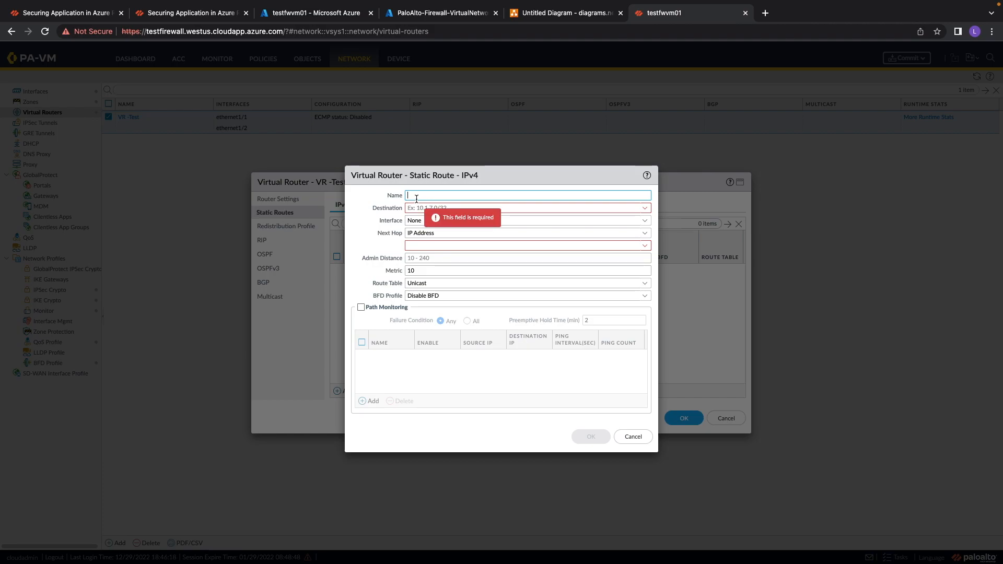
pyautogui.write('WebRoute')
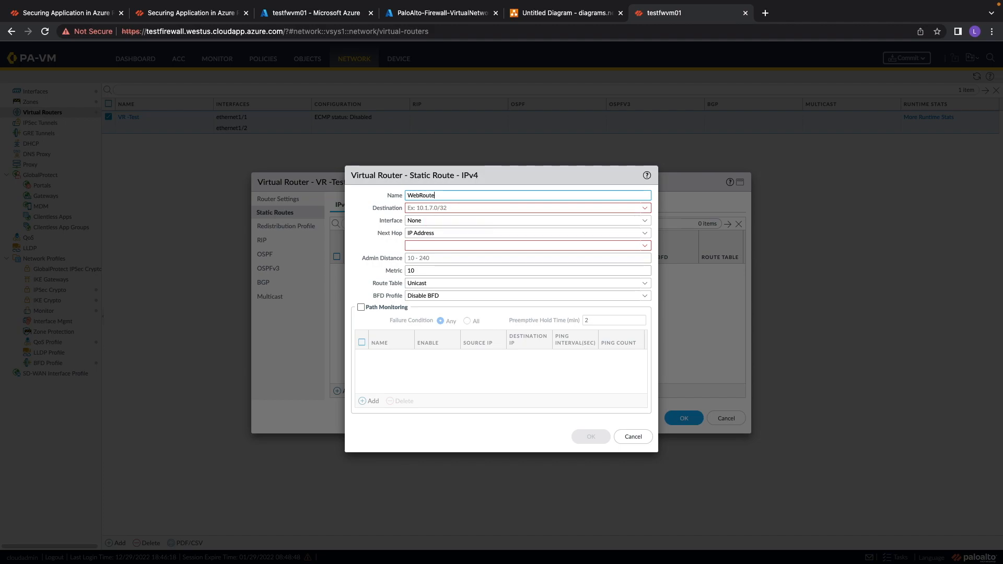
pyautogui.click(444, 207)
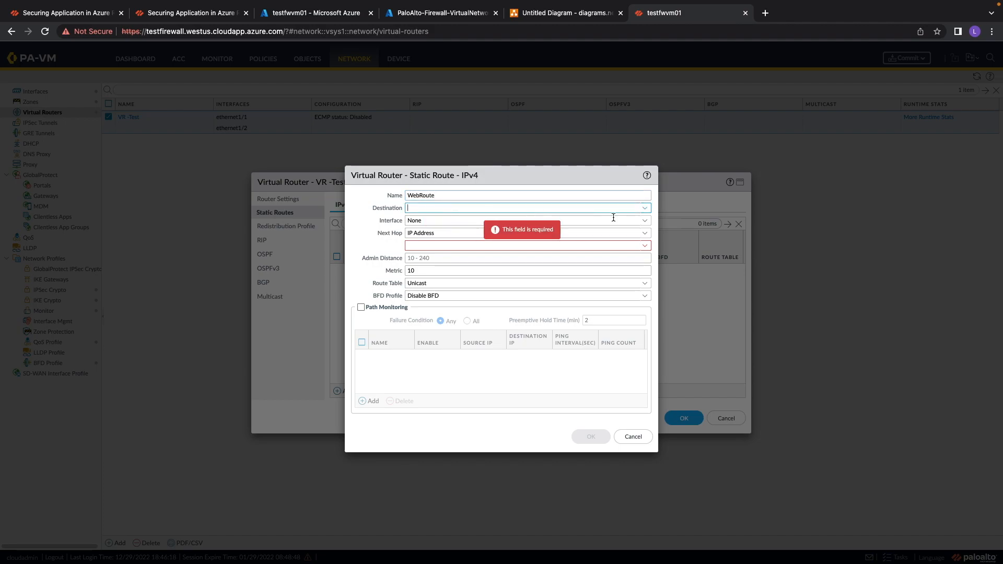
pyautogui.click(645, 208)
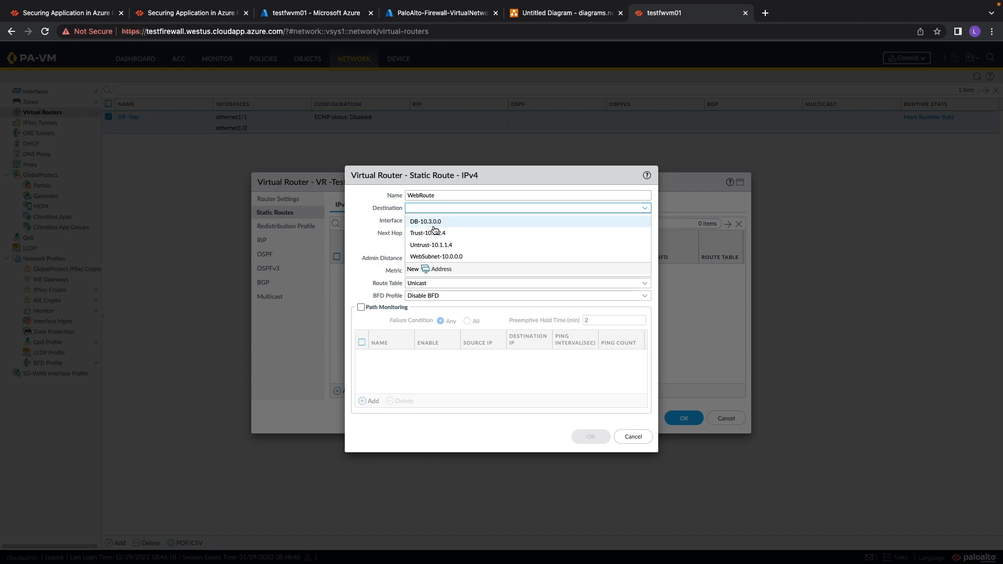
pyautogui.click(434, 257)
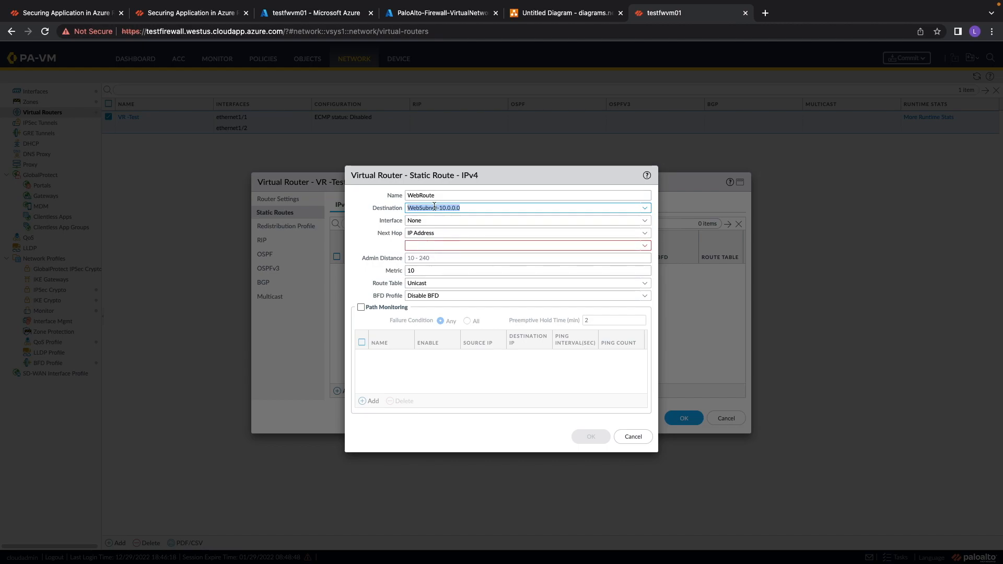
pyautogui.click(493, 182)
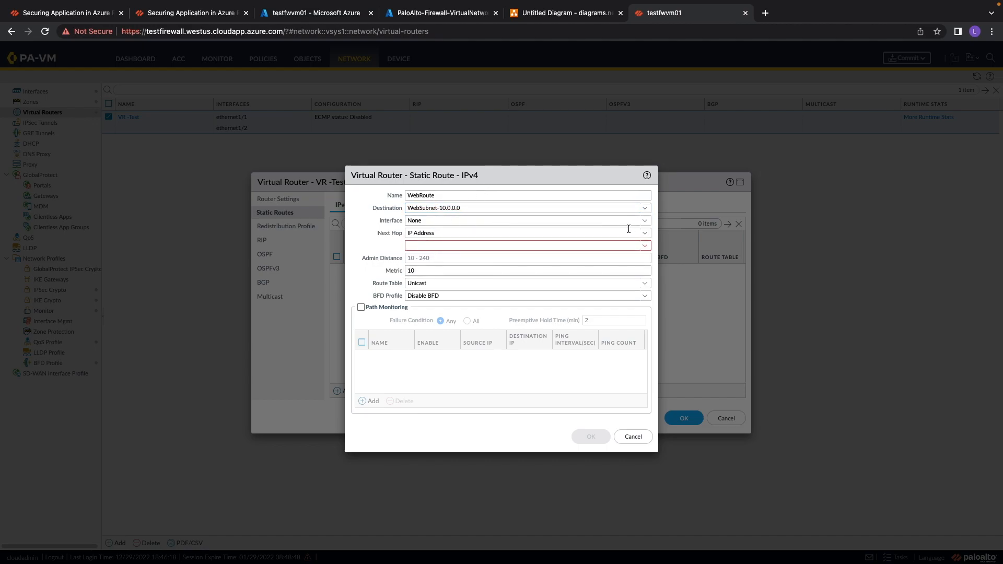
# Set the WebRoute interface to ethernet1/2 and next hop IP address to 10.1.2.1, then save the route.
pyautogui.click(645, 220)
pyautogui.click(458, 259)
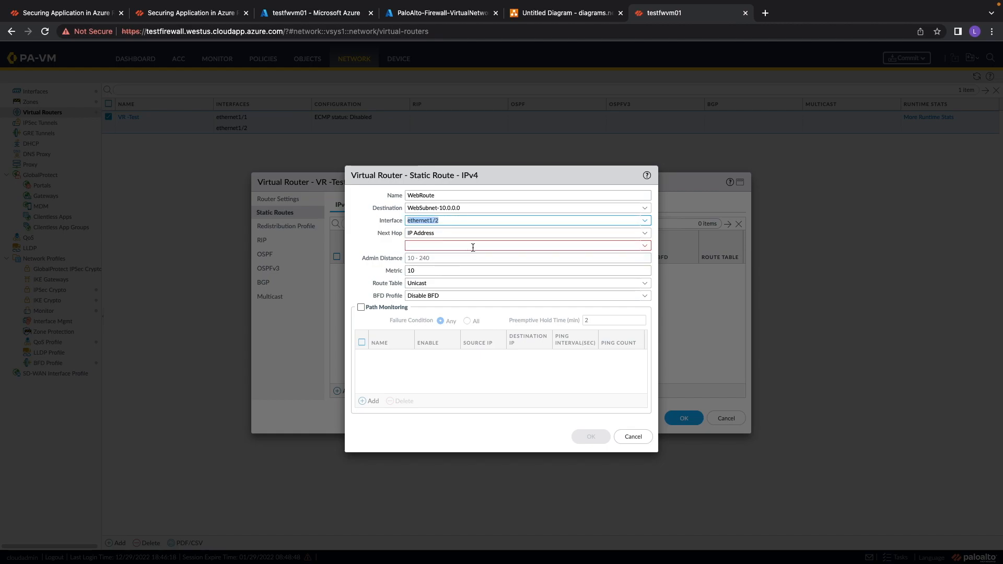
pyautogui.click(420, 245)
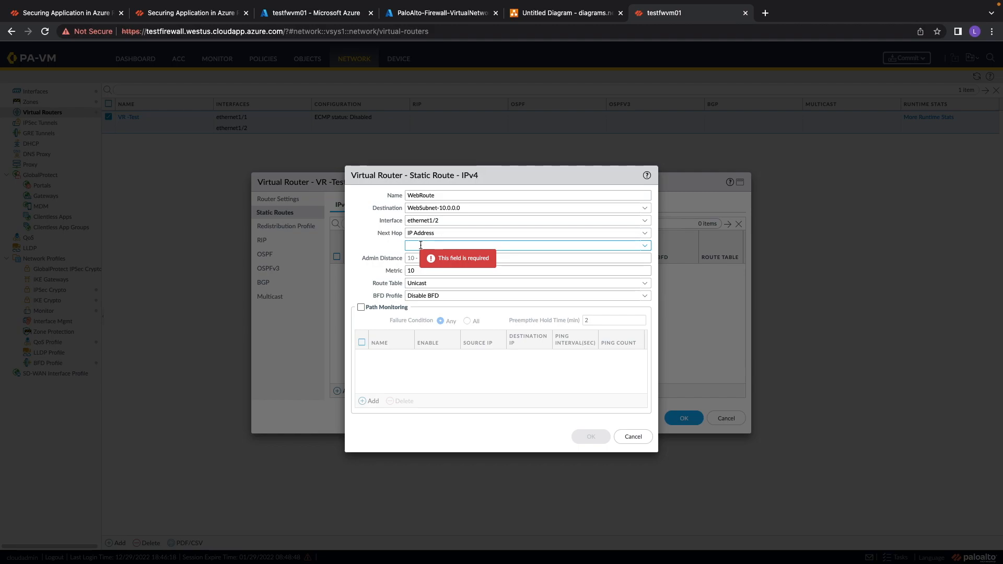
pyautogui.write('10.')
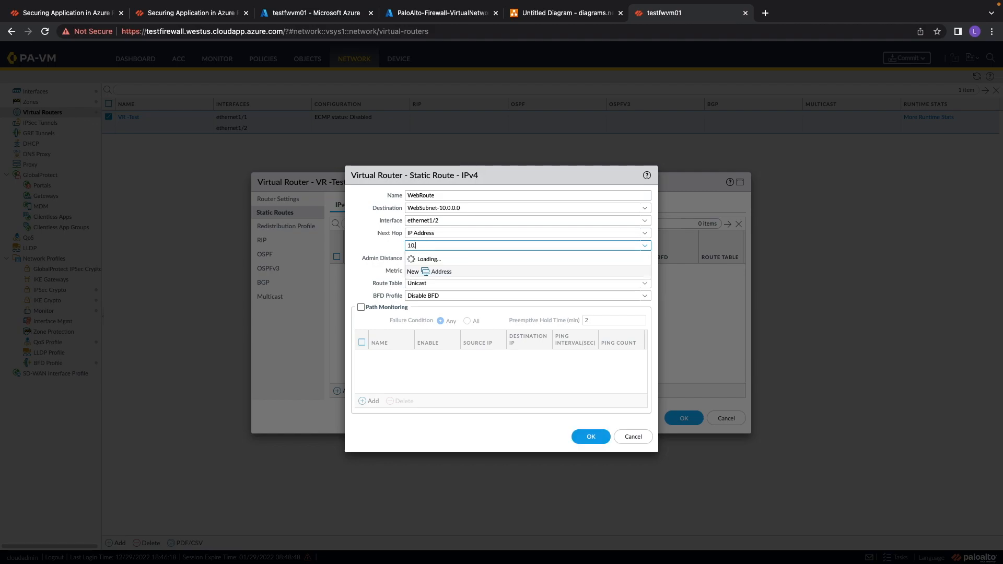
pyautogui.write('1.2')
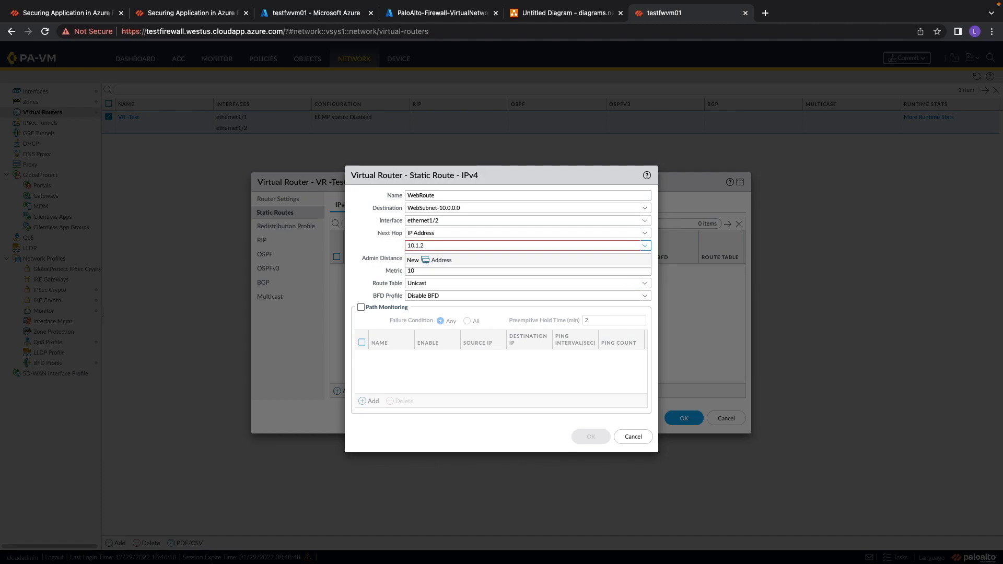
pyautogui.write('.1')
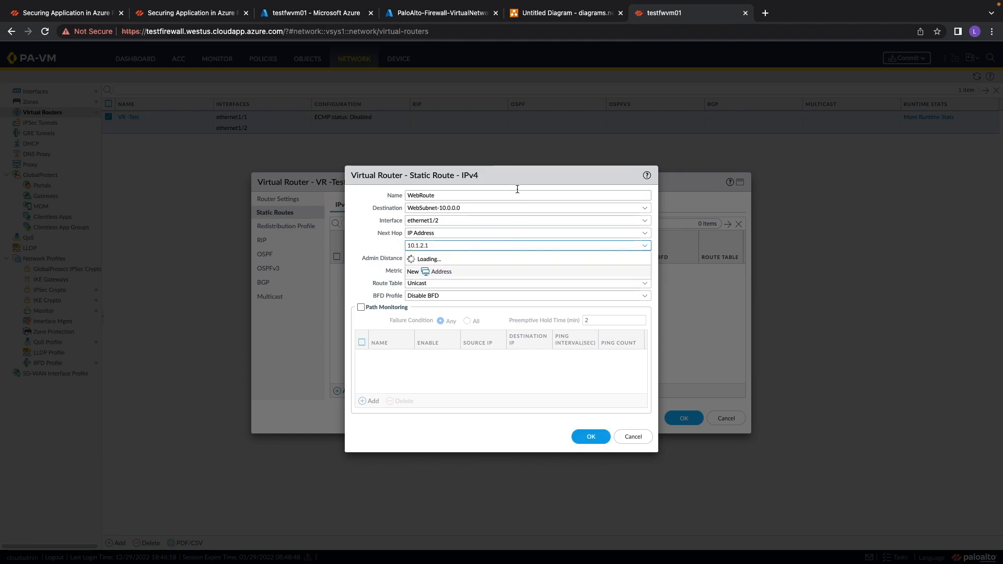
pyautogui.click(585, 438)
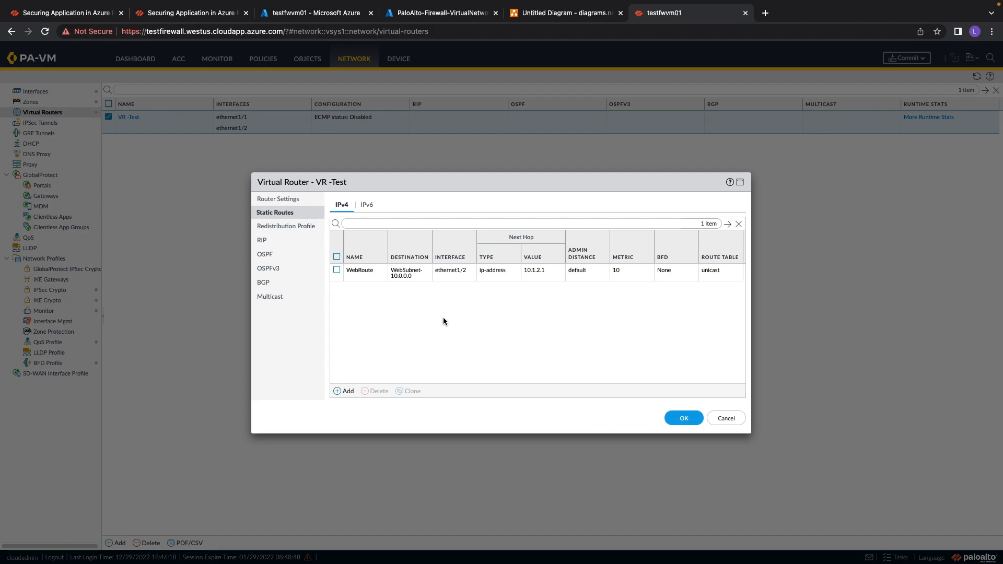
# Add another static route named DBRoute with destination DB-10.3.0.0.
pyautogui.click(343, 391)
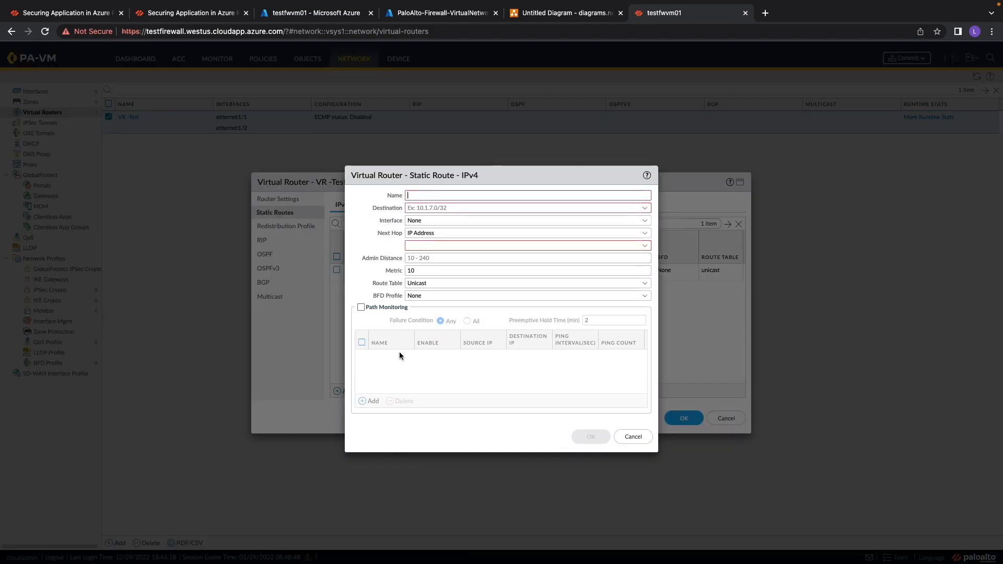
pyautogui.click(424, 198)
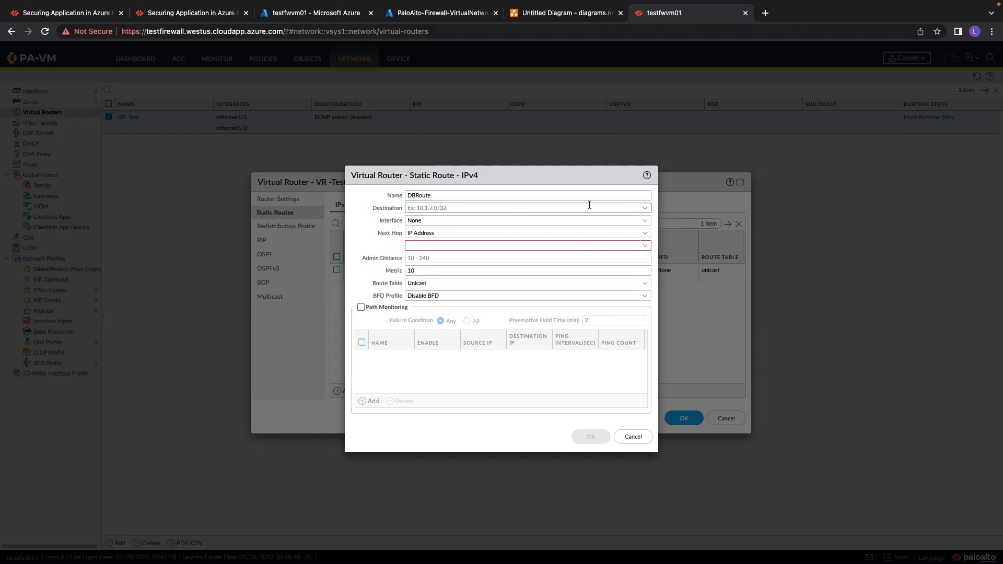
pyautogui.click(645, 208)
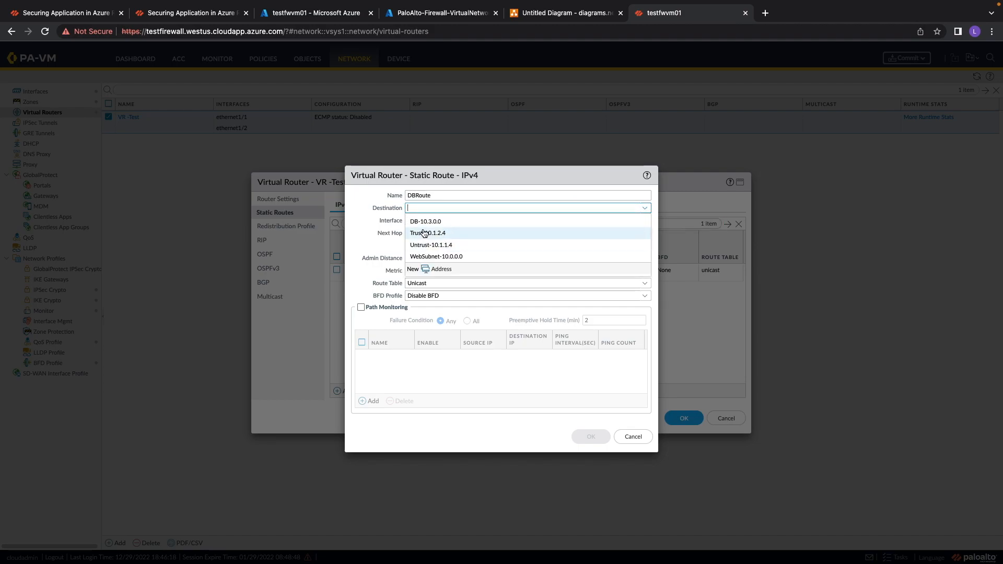
pyautogui.click(478, 222)
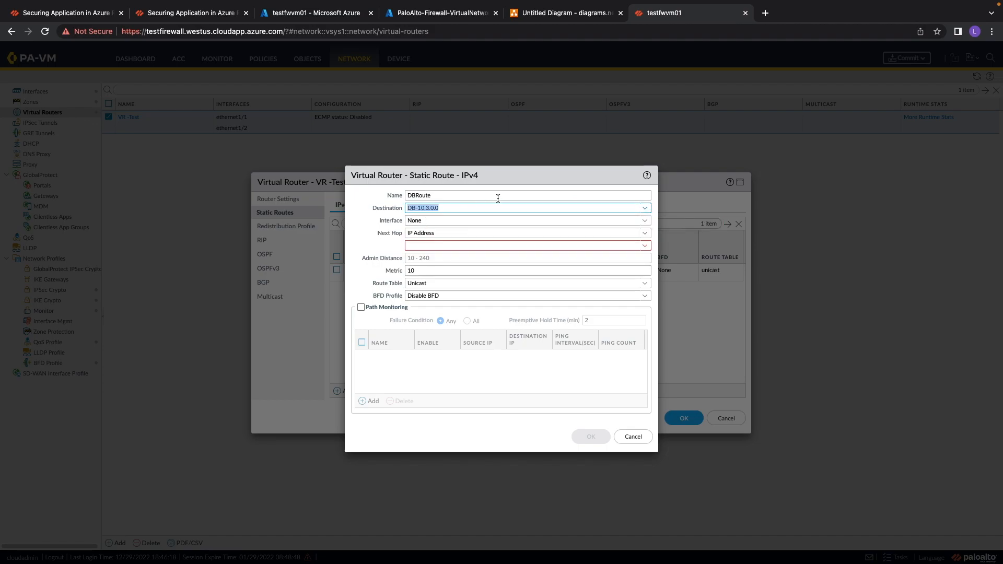
# Set the DBRoute interface to ethernet1/2 and next hop IP address to 10.1.2.1, then save the route.
pyautogui.doubleClick(414, 234)
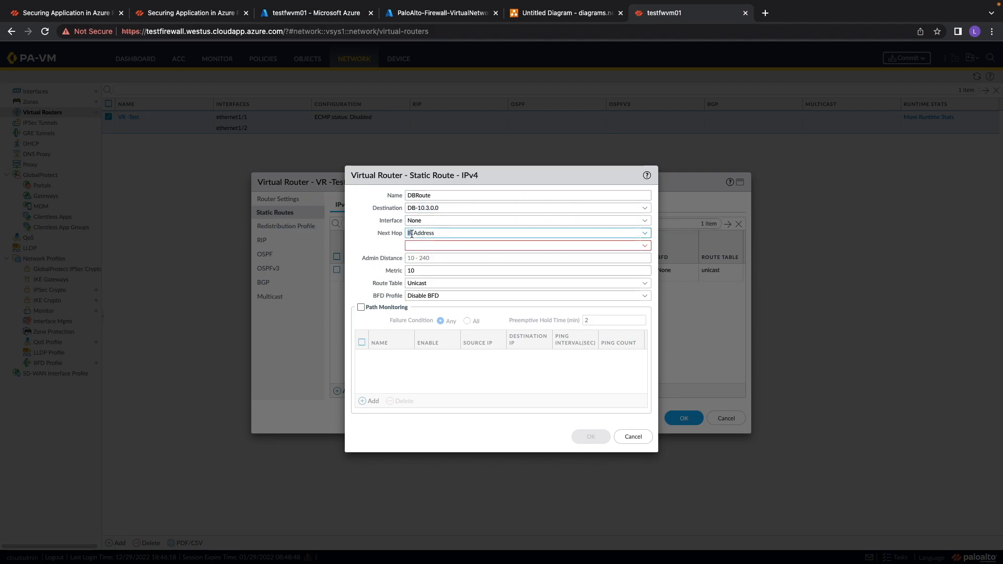
pyautogui.click(642, 220)
pyautogui.click(441, 260)
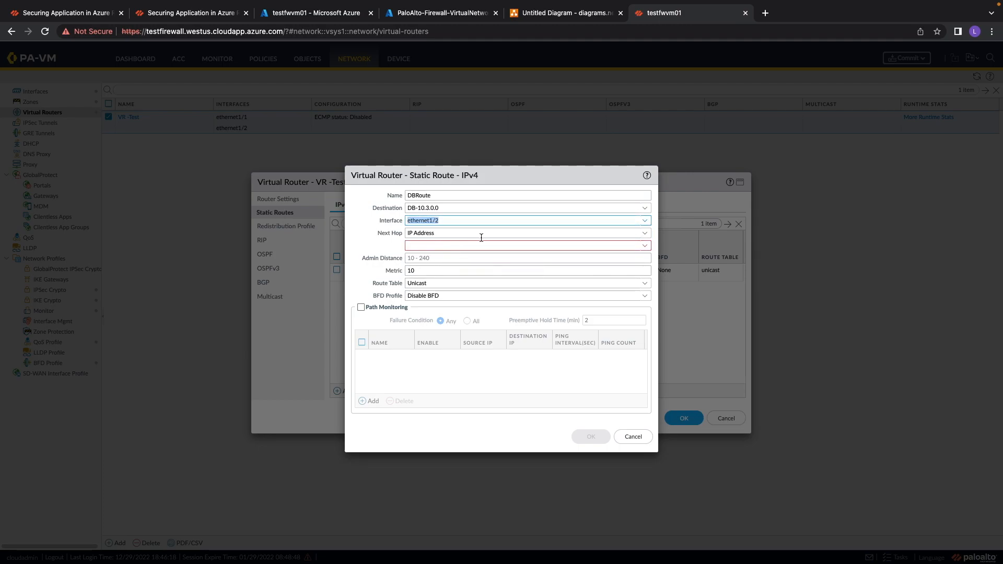
pyautogui.click(455, 245)
pyautogui.write('10.1.2')
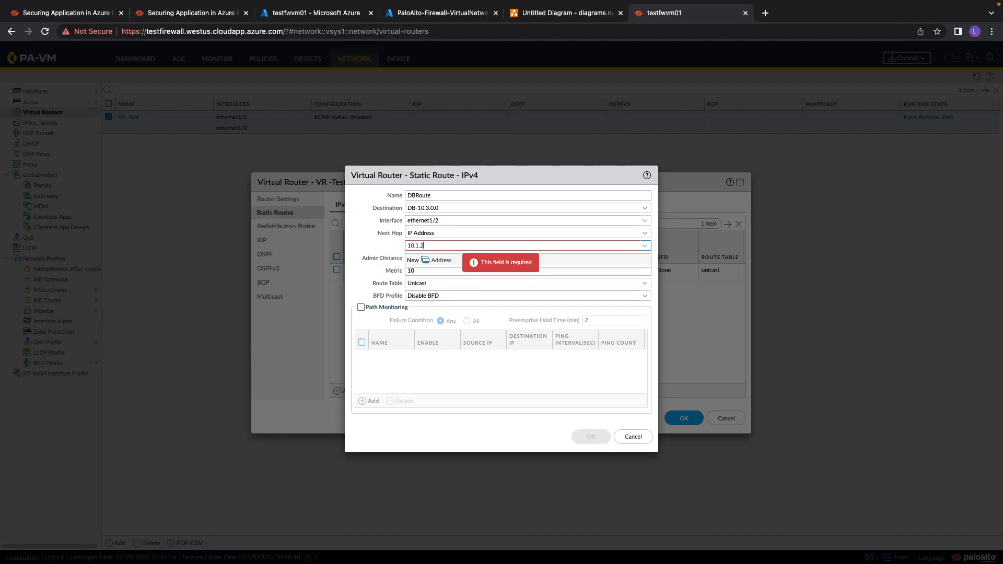
pyautogui.write('.1')
pyautogui.click(447, 374)
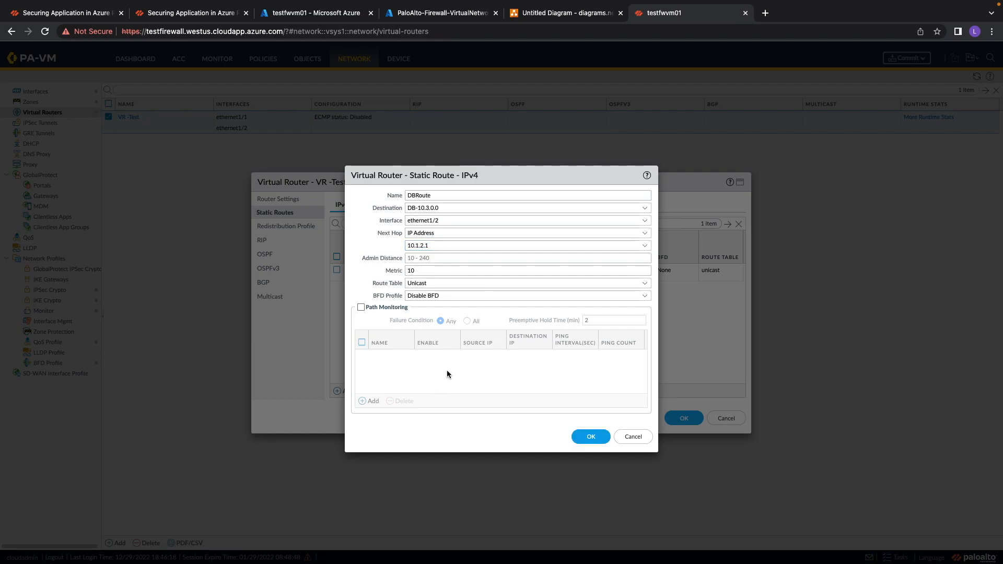
pyautogui.click(591, 438)
# Add a static route named Internet with destination 0.0.0.0/0 and next hop IP address 10.1.1.10.
pyautogui.click(345, 391)
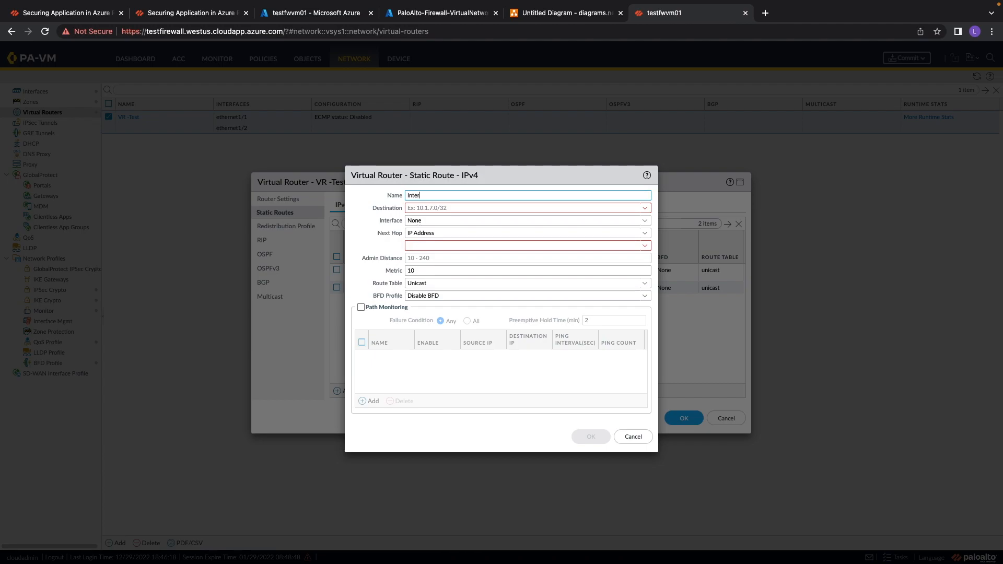
pyautogui.write('Internet')
pyautogui.click(469, 207)
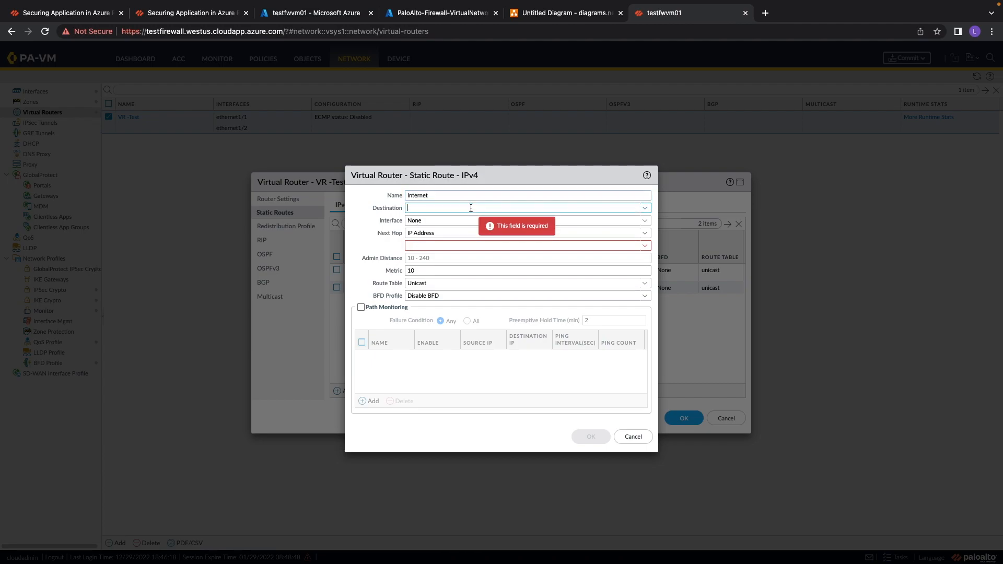
pyautogui.write('0.0.0.0/0')
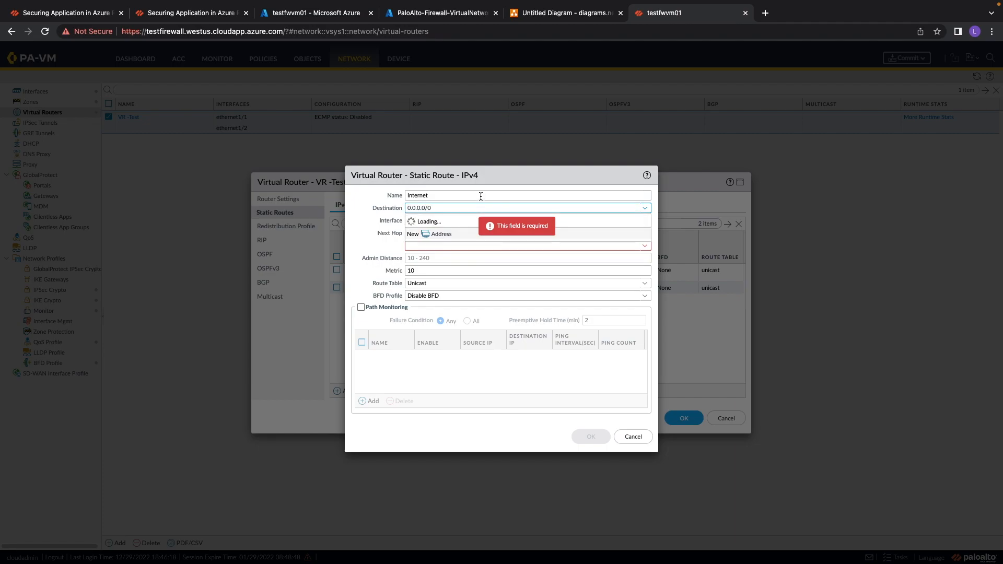
pyautogui.click(431, 245)
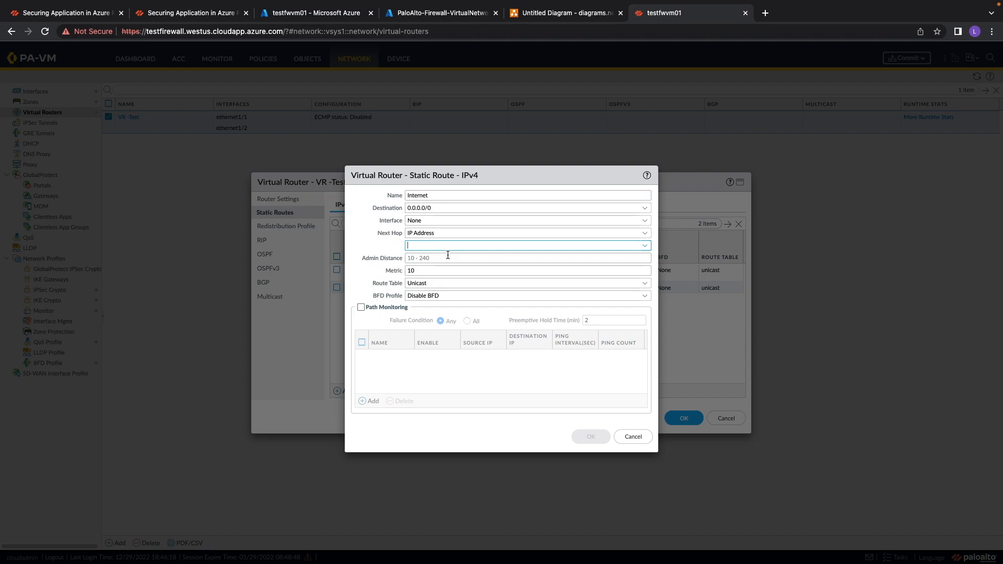
pyautogui.write('10.1.1.10')
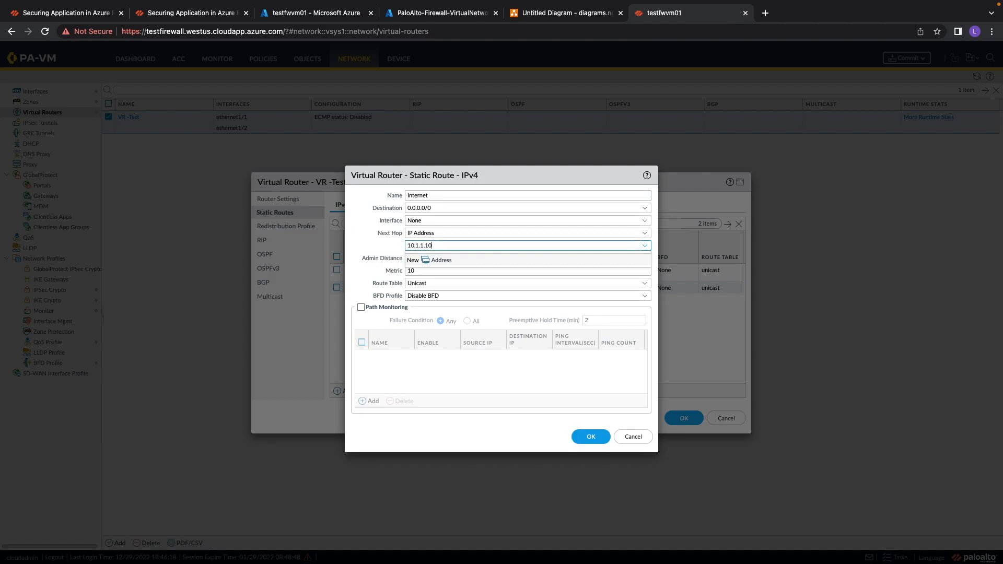
# Save the route and the virtual router, then commit all changes to the firewall.
pyautogui.click(589, 436)
pyautogui.click(686, 417)
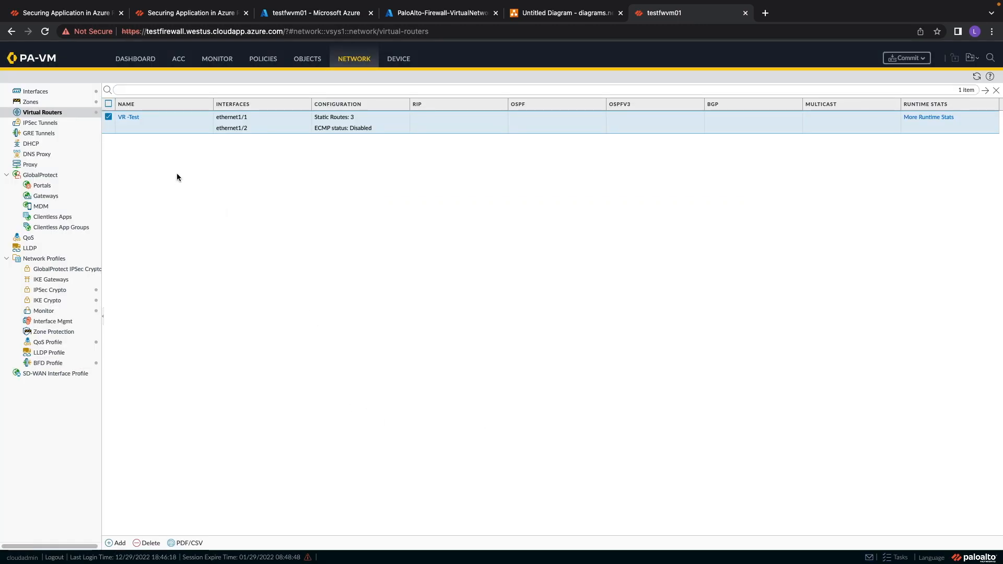
pyautogui.click(905, 58)
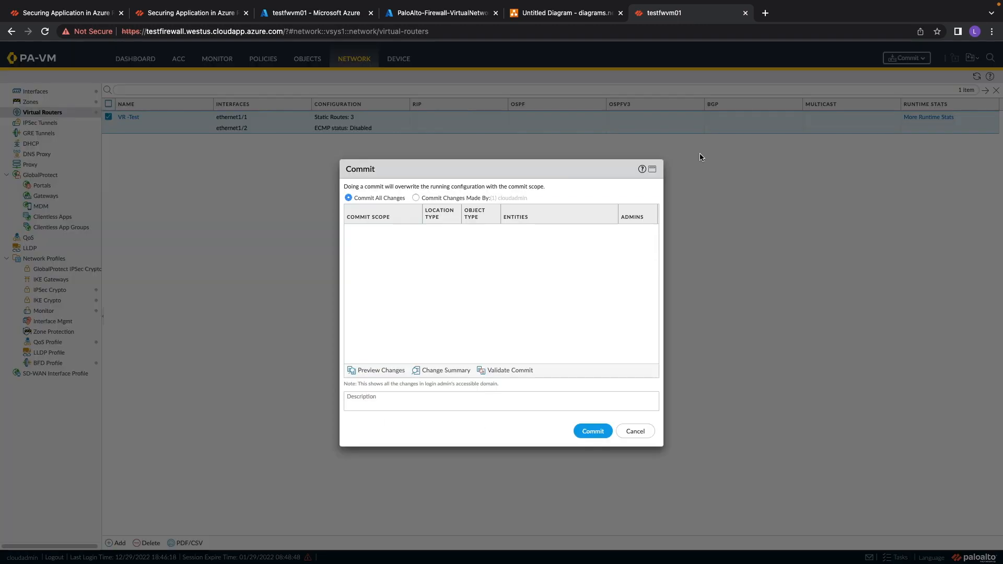
pyautogui.click(590, 431)
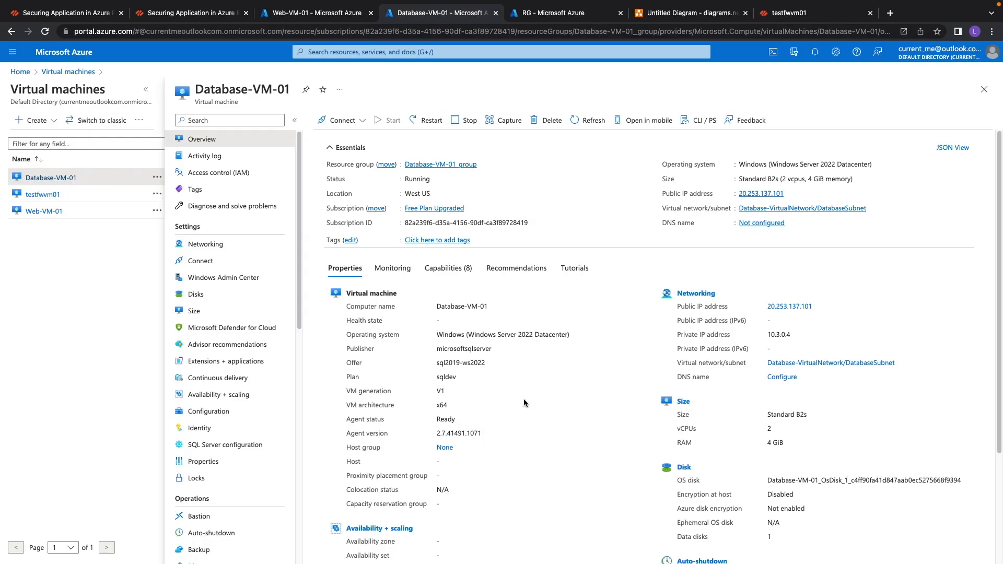
# Examine Database-VM-01's networking, its virtual network and the DatabaseSubnet address range.
pyautogui.moveTo(200, 90); pyautogui.dragTo(291, 94)
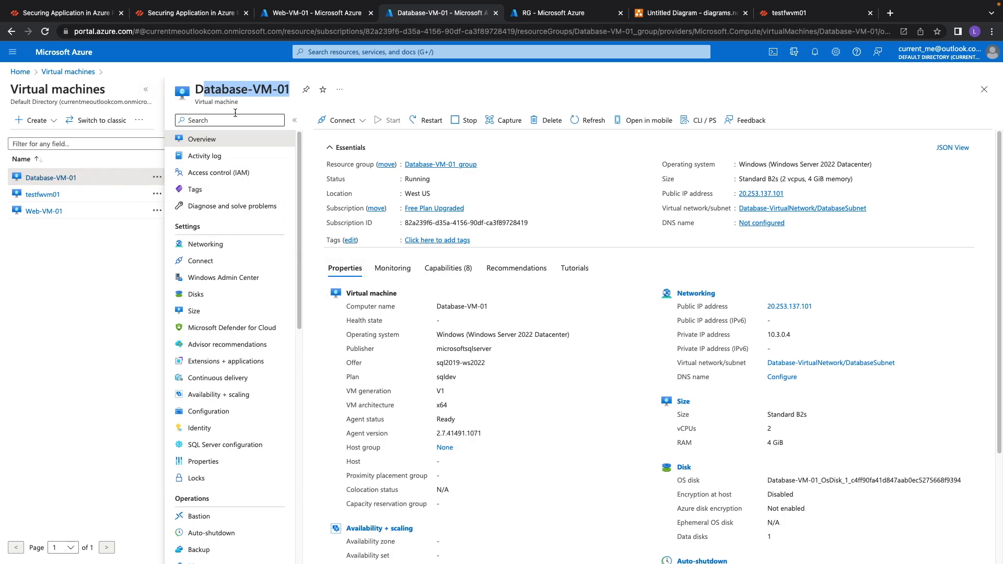
pyautogui.moveTo(198, 89); pyautogui.dragTo(289, 89)
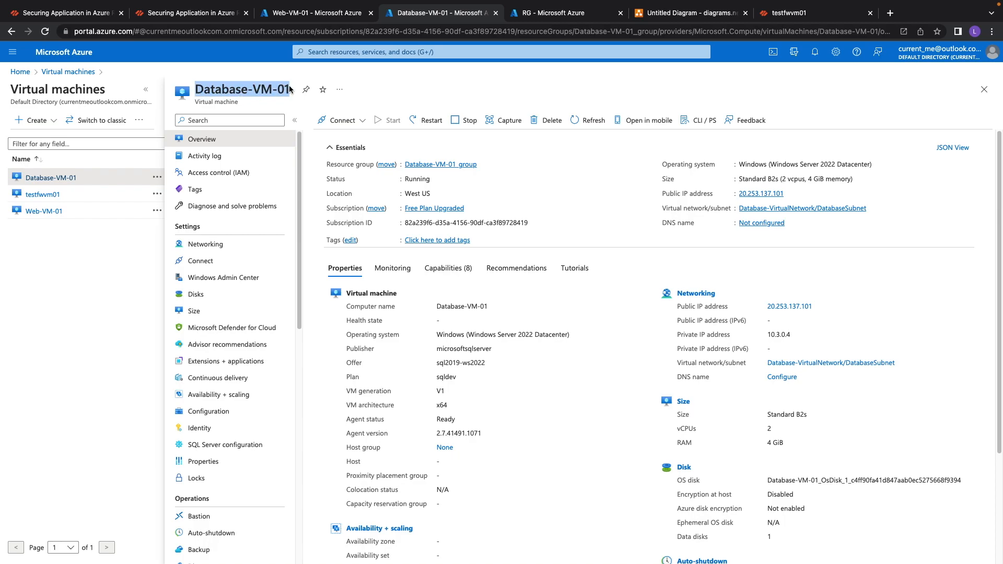
pyautogui.click(205, 245)
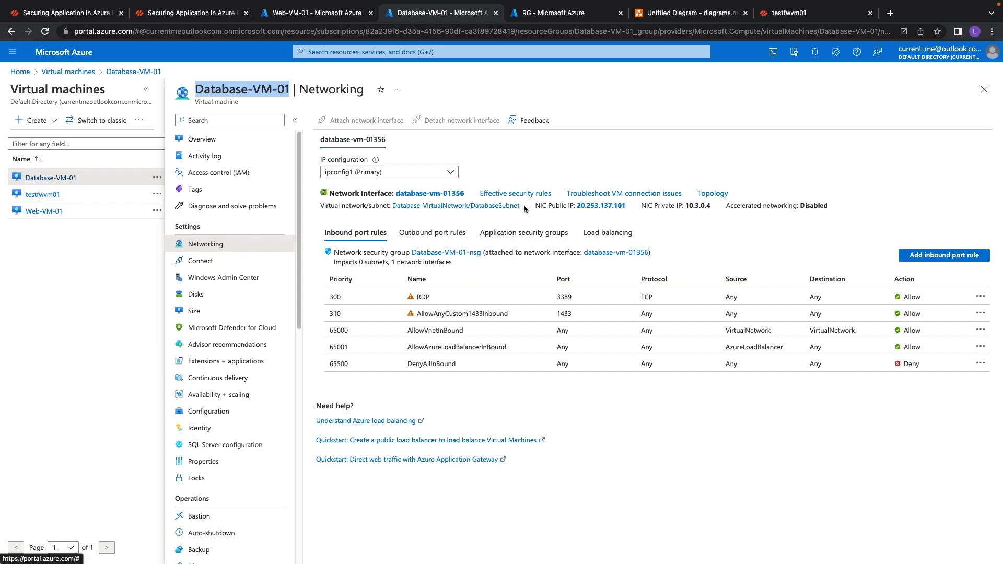
pyautogui.click(458, 207)
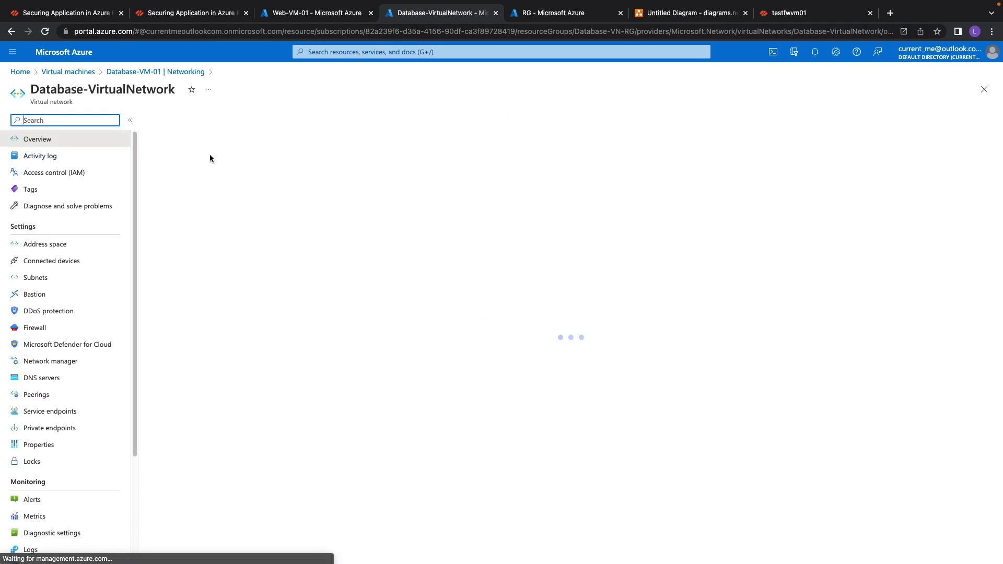
pyautogui.click(52, 277)
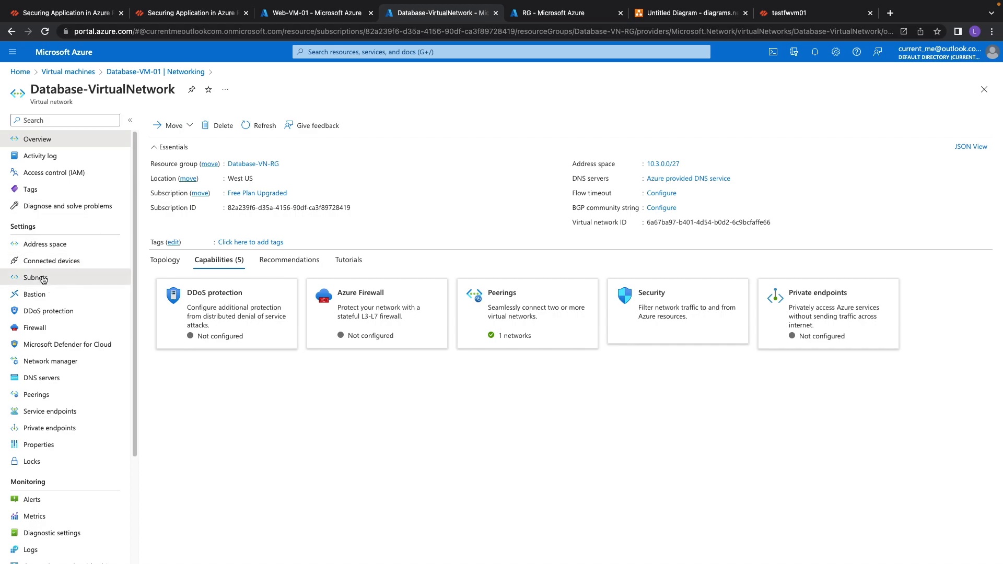
pyautogui.moveTo(272, 188); pyautogui.dragTo(308, 190)
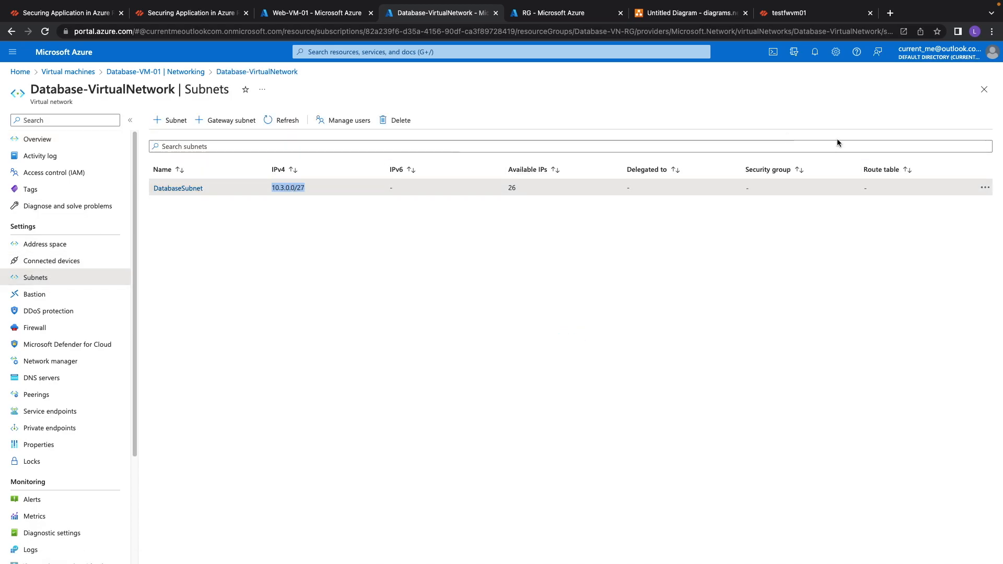
pyautogui.click(984, 90)
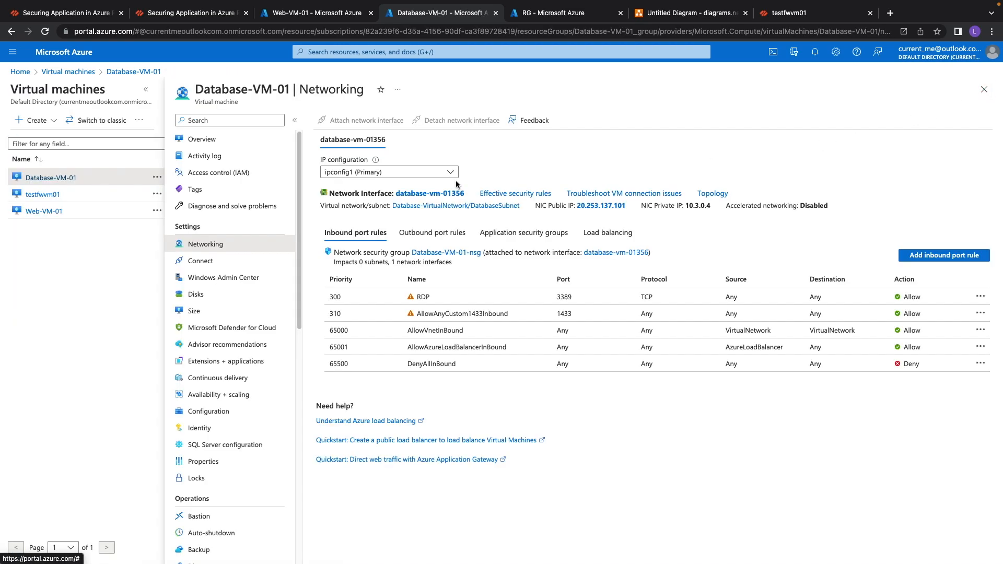
# Examine Web-VM-01's networking, its virtual network and the WebSubnet address range.
pyautogui.click(41, 212)
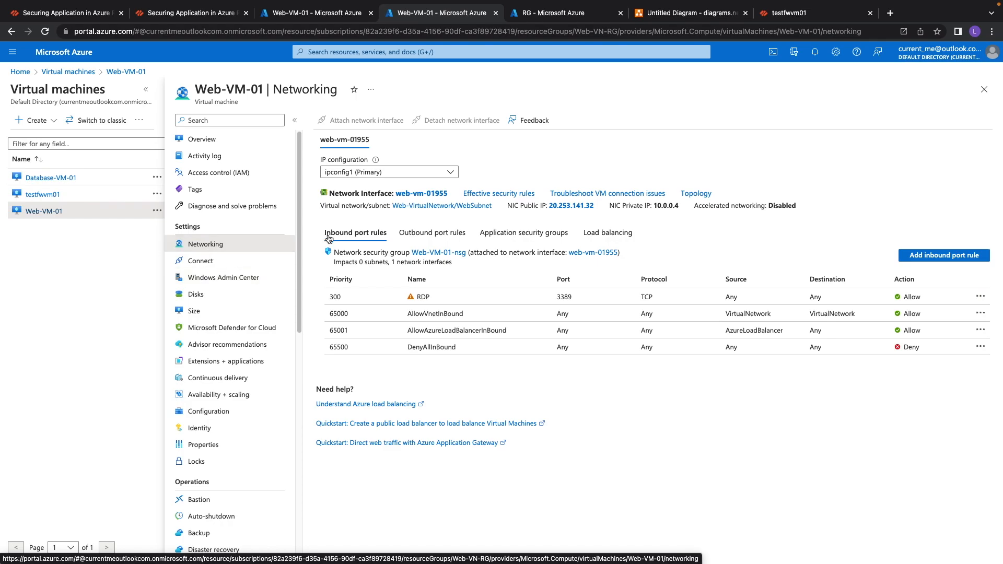
pyautogui.click(432, 207)
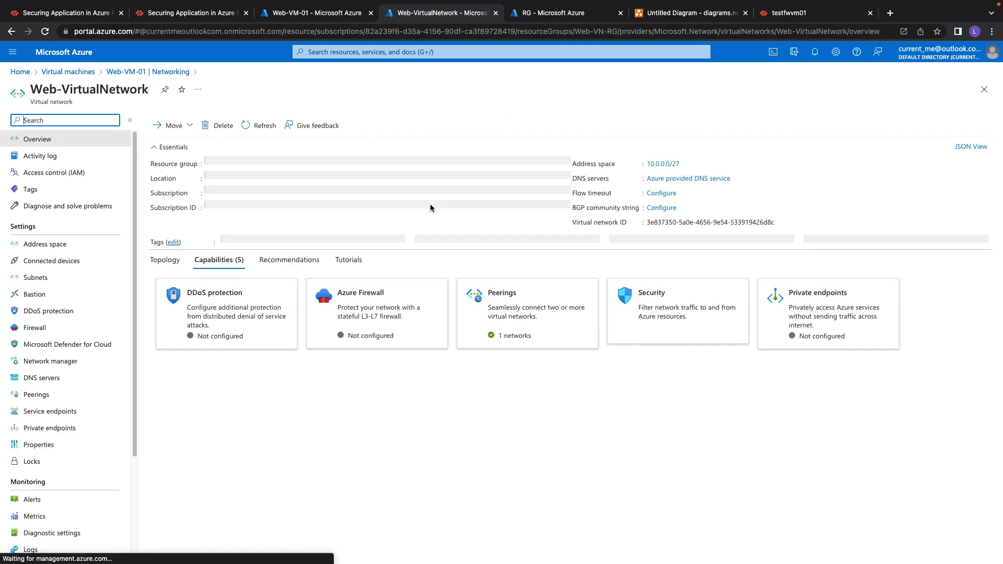
pyautogui.click(53, 277)
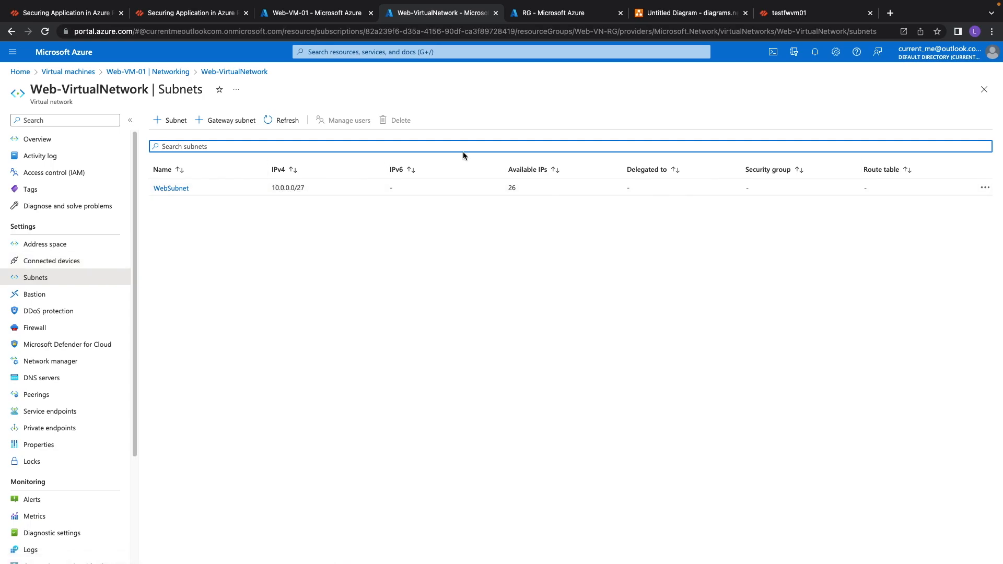
pyautogui.click(984, 91)
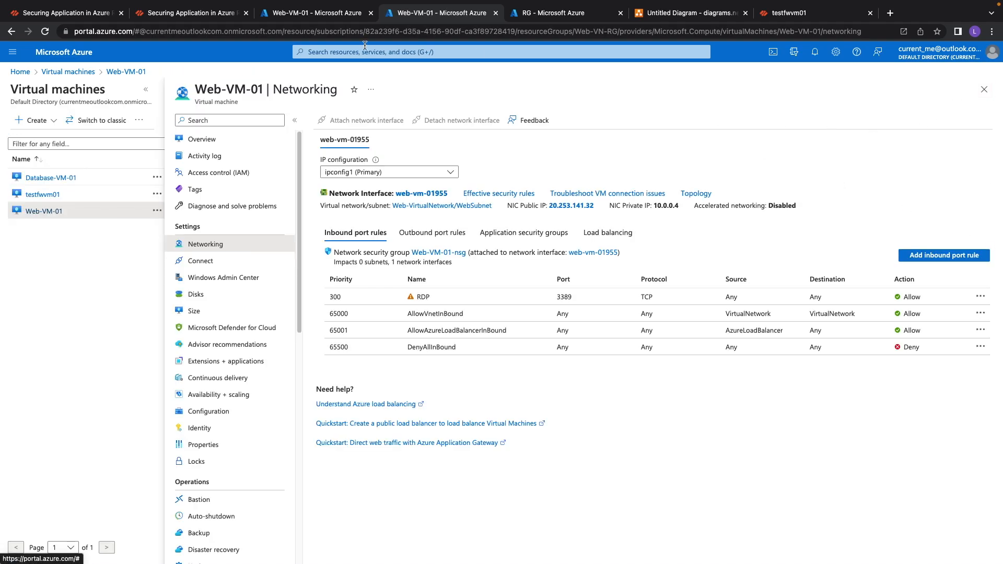
pyautogui.click(293, 13)
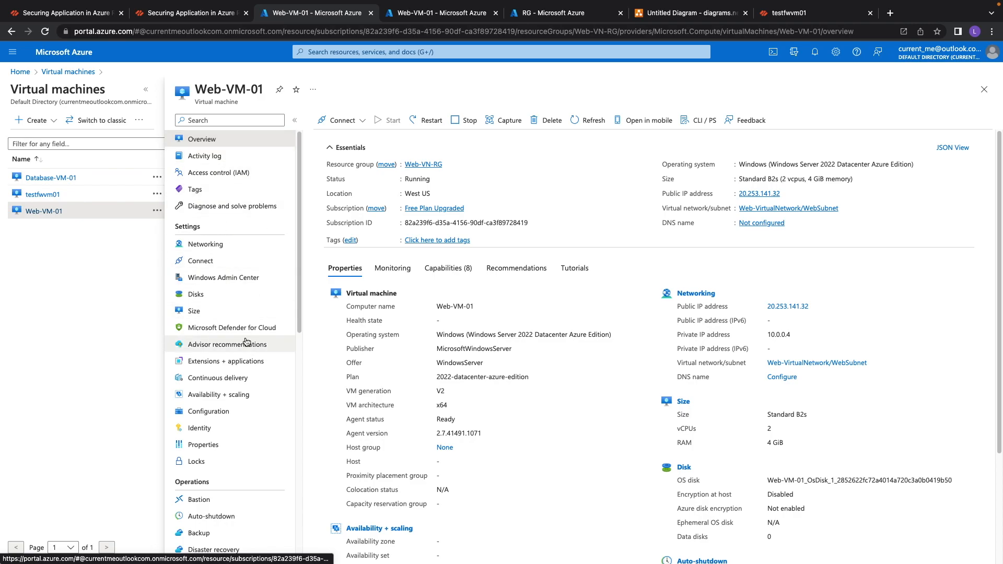
# Open a RunPowerShellScript run command on Web-VM-01 and enter Test-NetConnection -computername 10.3.0.4 -port.
pyautogui.scroll(-3, 233, 328)
pyautogui.scroll(-5, 233, 328)
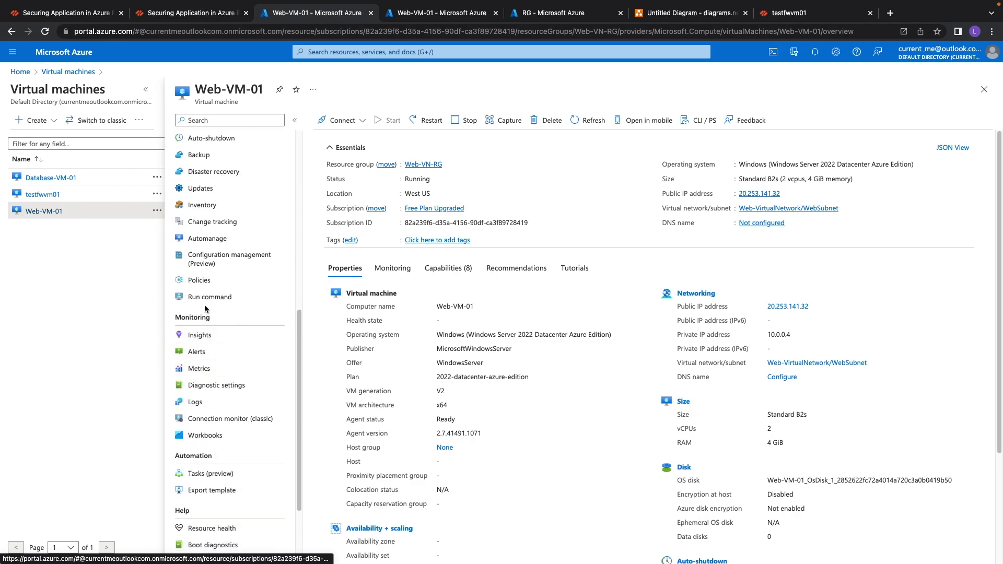
pyautogui.click(209, 298)
pyautogui.click(326, 287)
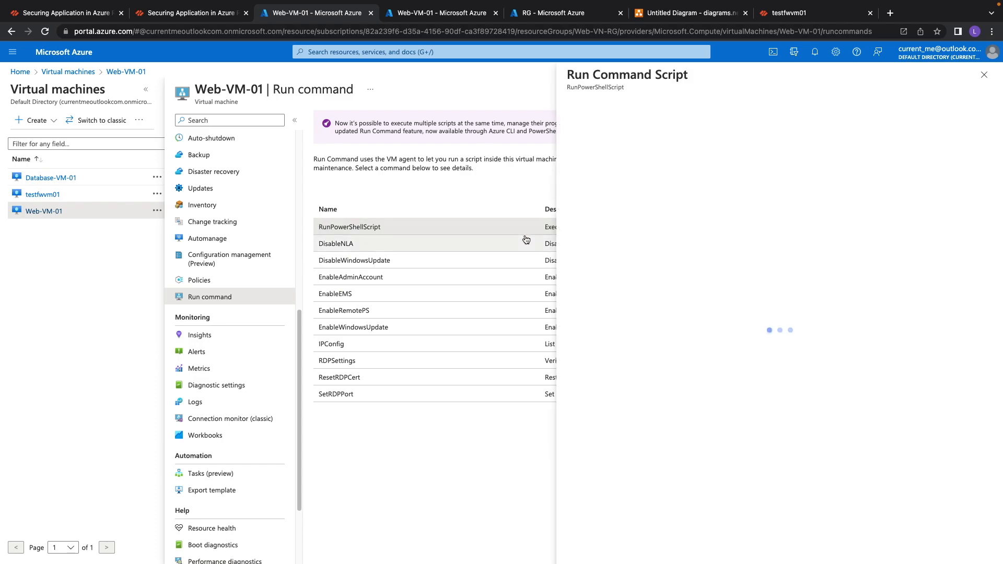
pyautogui.write('Test-')
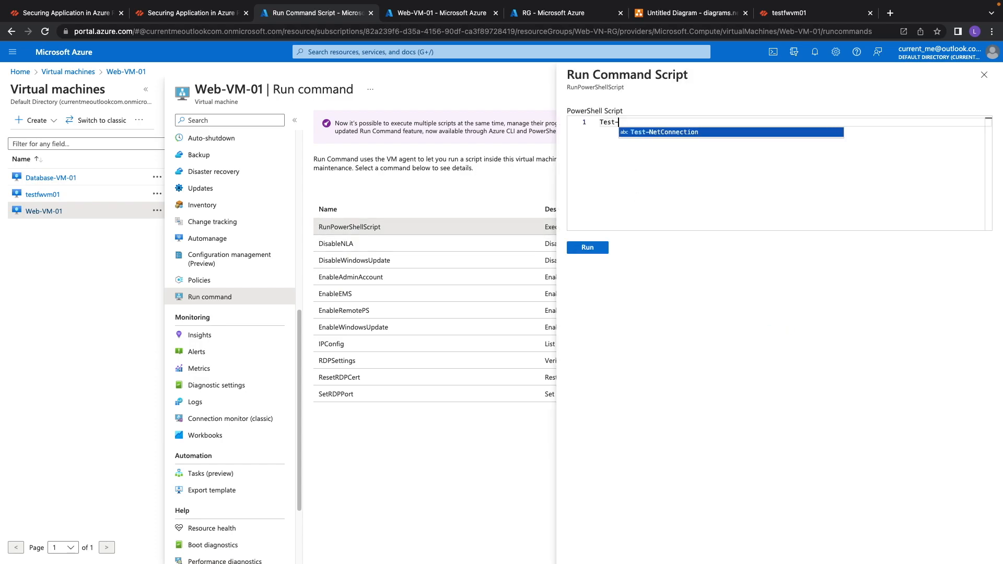
pyautogui.press('Tab')
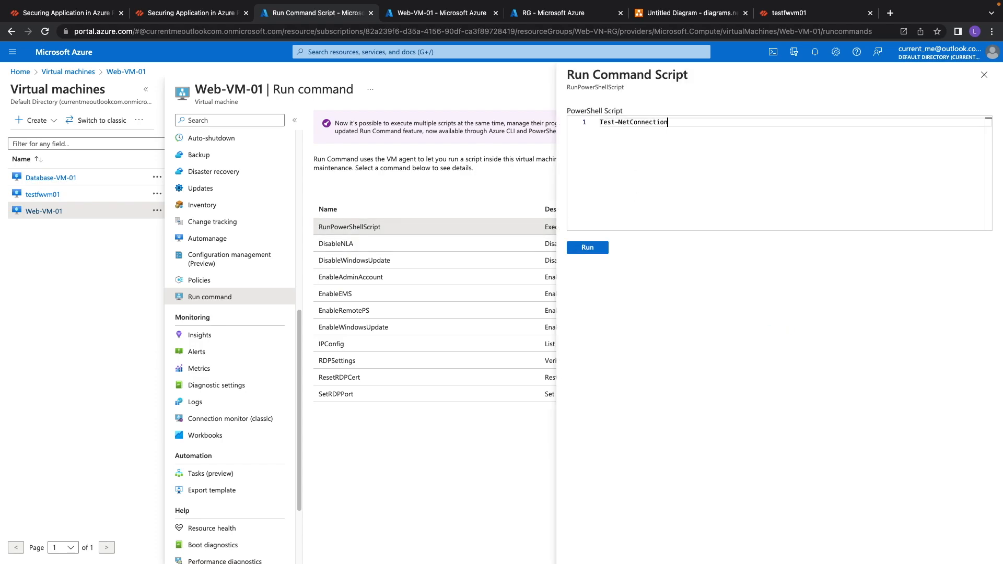
pyautogui.write('-')
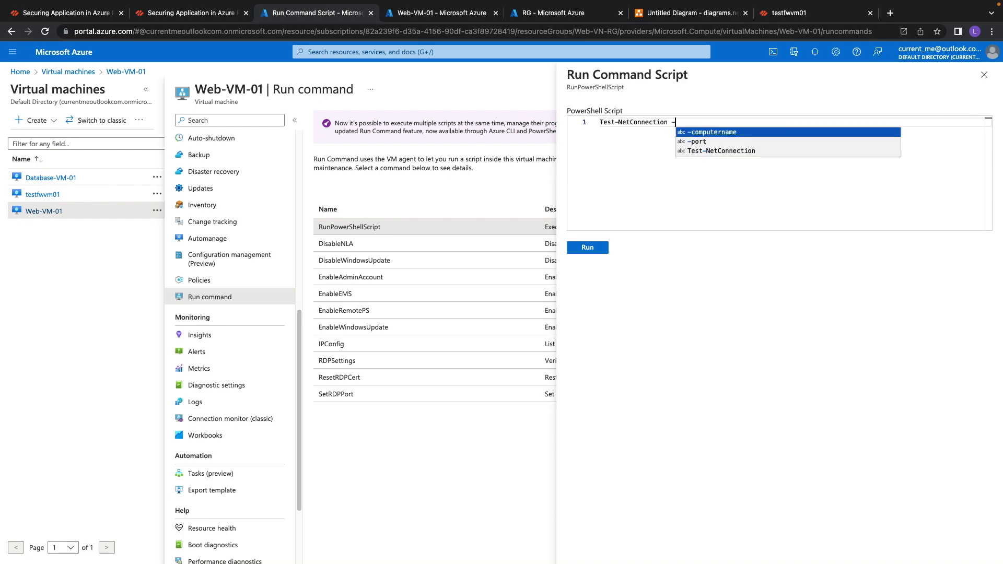
pyautogui.press('Tab')
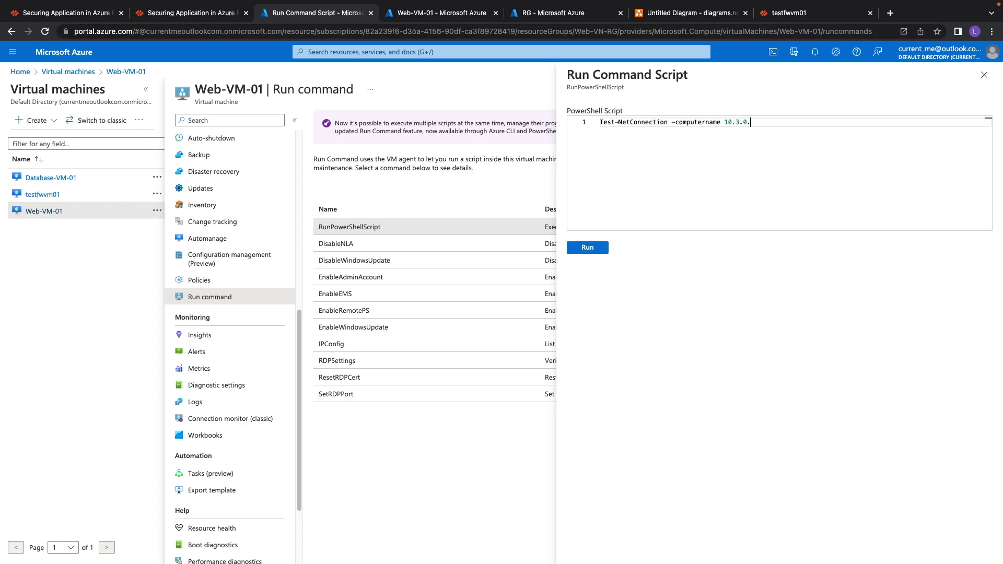
pyautogui.write('10.3.0.4 -port 1433')
# Check the database VM's private IP, complete the script with port 1433 and run it.
pyautogui.click(434, 14)
pyautogui.click(48, 177)
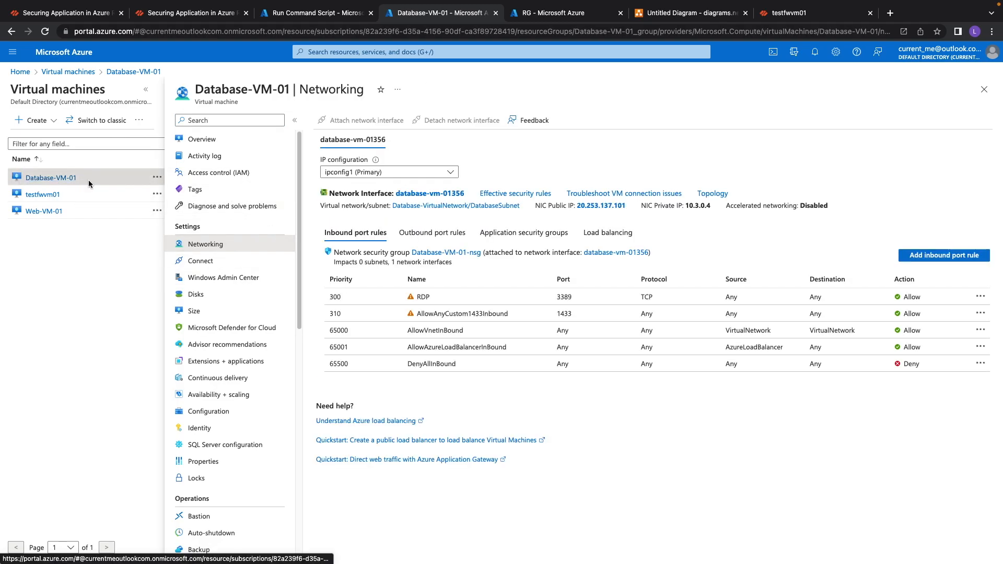
pyautogui.click(190, 139)
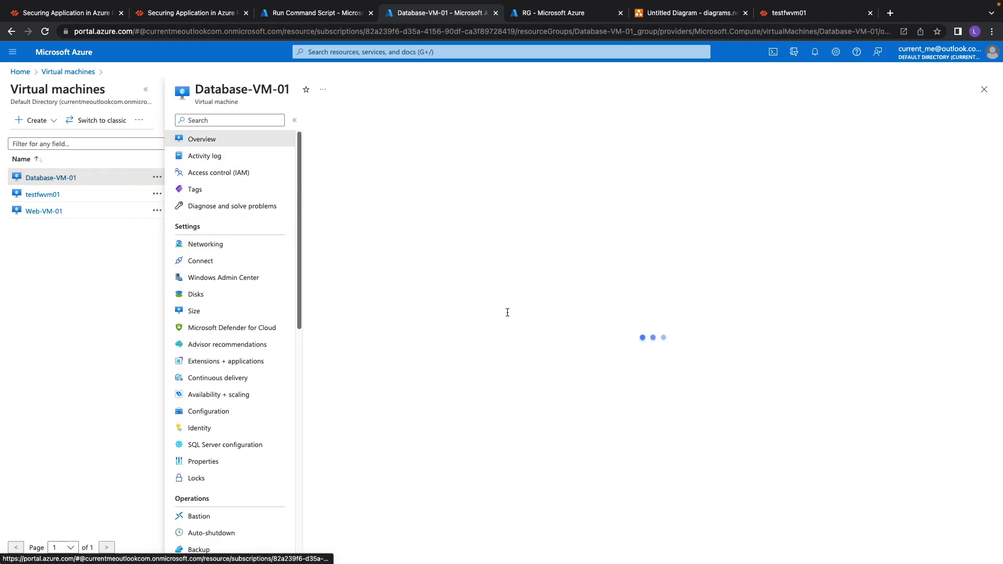
pyautogui.scroll(-1, 772, 471)
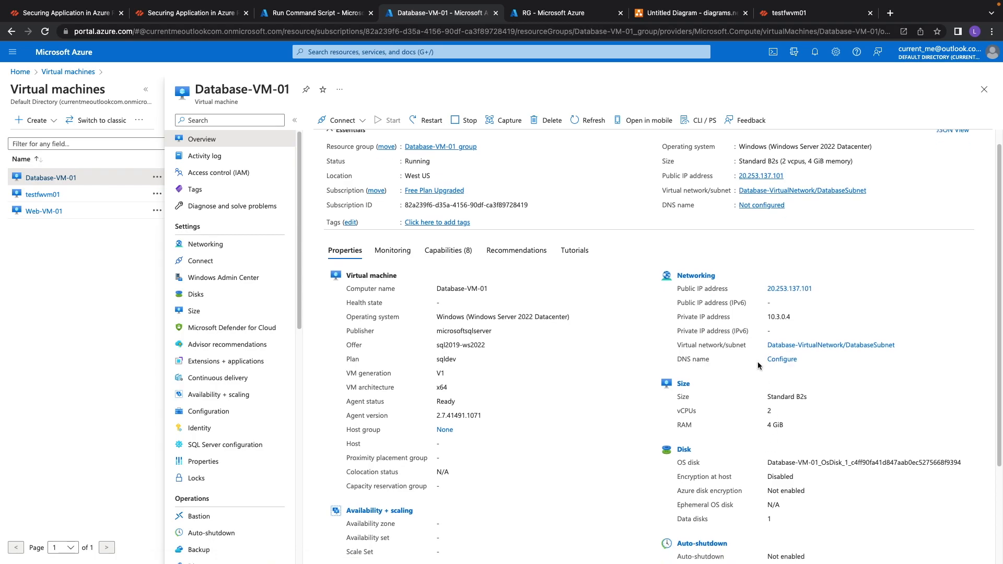
pyautogui.moveTo(771, 318); pyautogui.dragTo(796, 322)
pyautogui.click(318, 15)
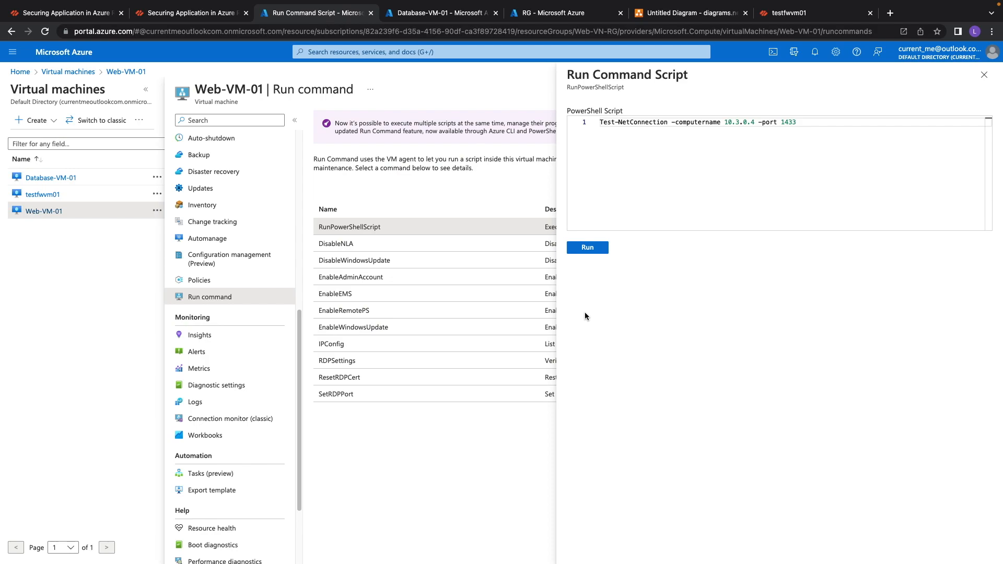
pyautogui.click(589, 248)
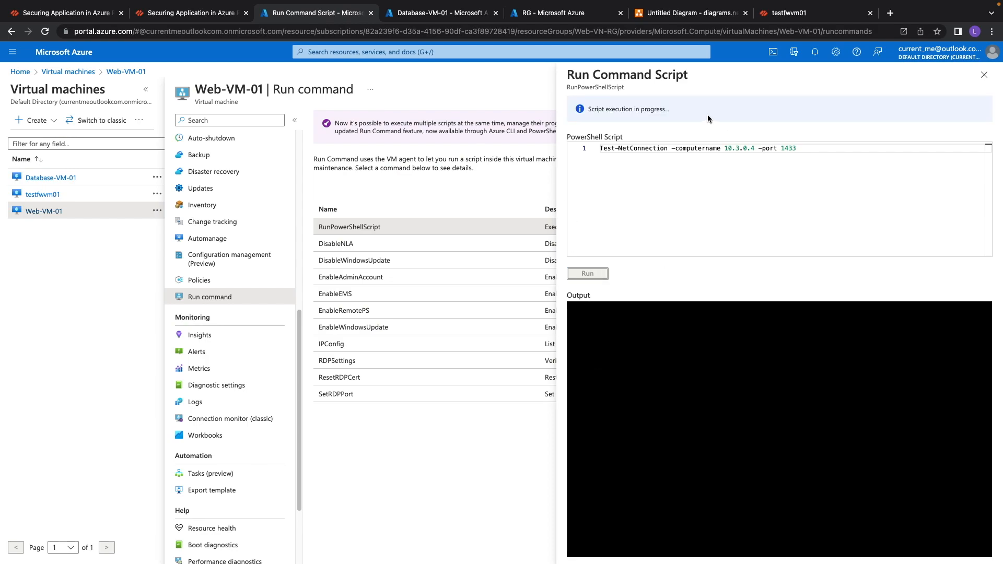
# Review the firewall security rules and the running connectivity test script.
pyautogui.click(783, 15)
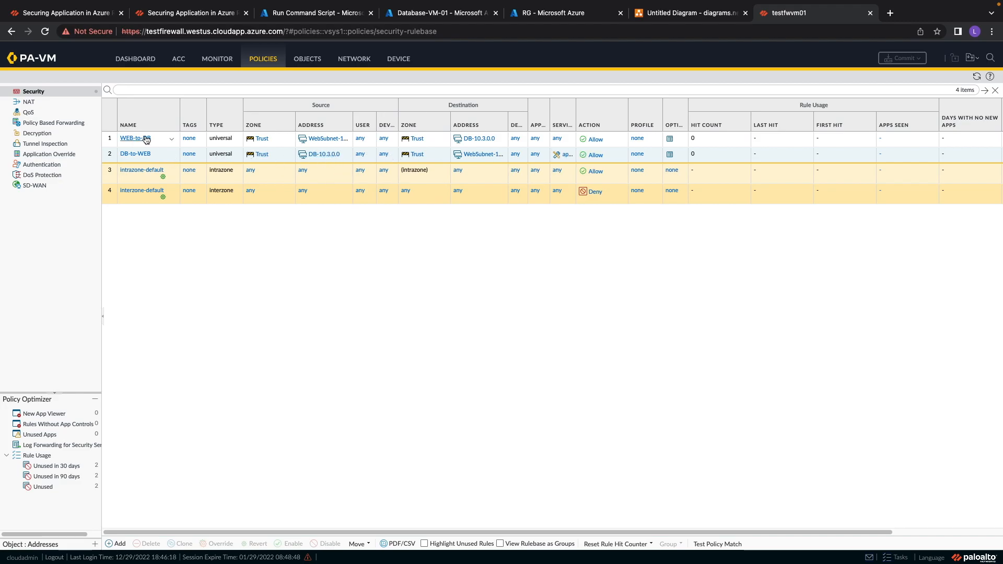
pyautogui.click(318, 12)
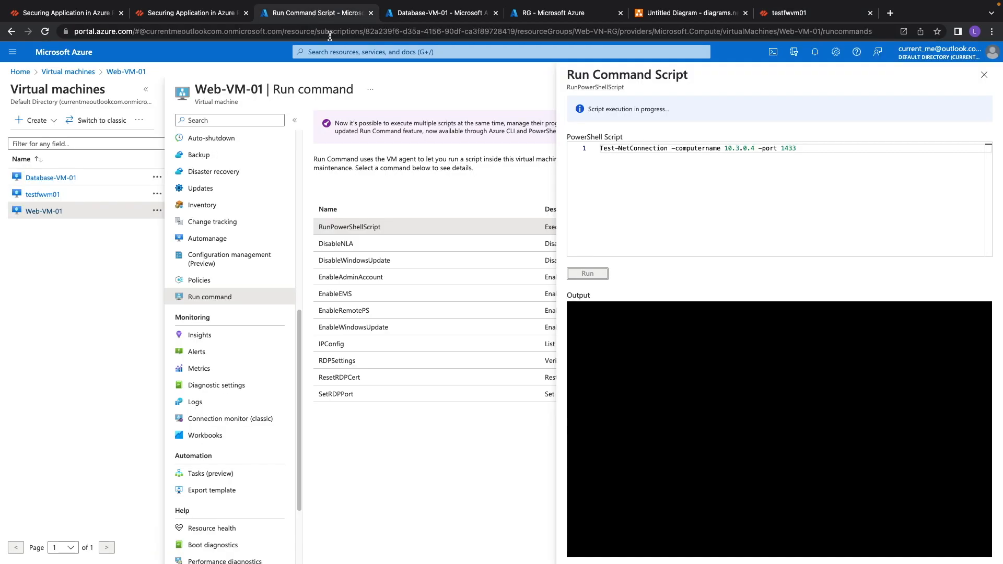
pyautogui.moveTo(602, 151); pyautogui.dragTo(836, 153)
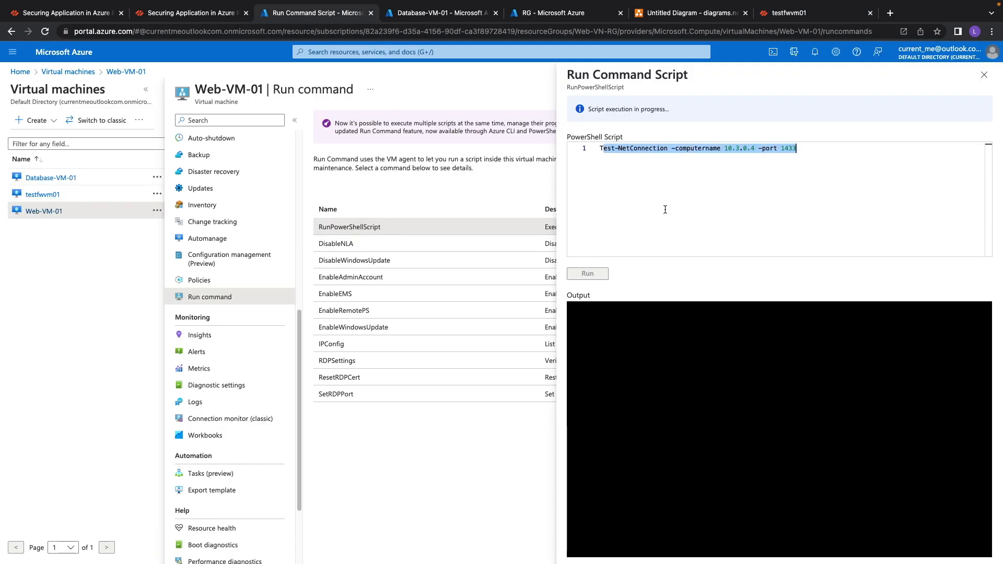
pyautogui.click(638, 206)
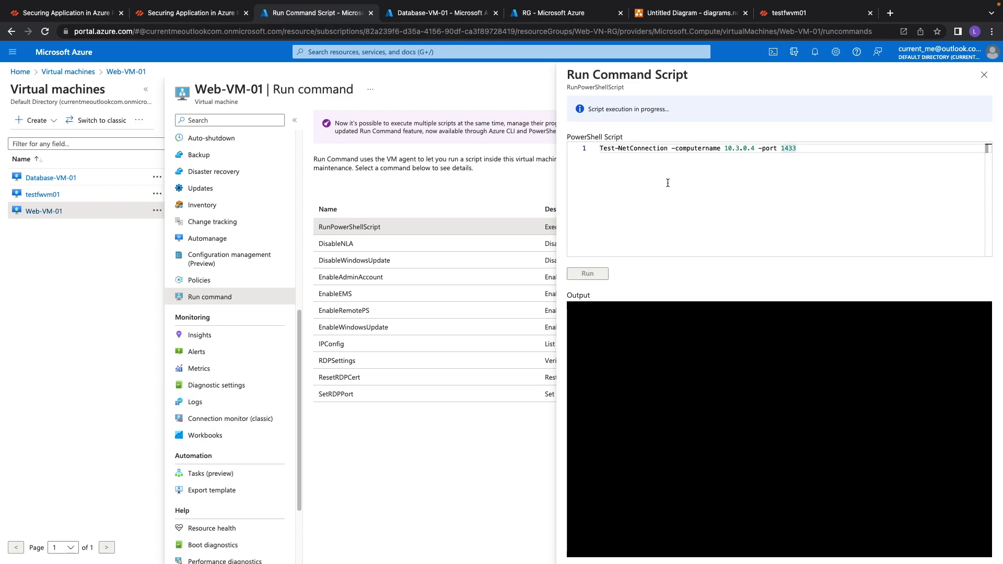
# Review the network diagram and the Test-NetConnection output from Web-VM-01 to the database VM.
pyautogui.click(660, 16)
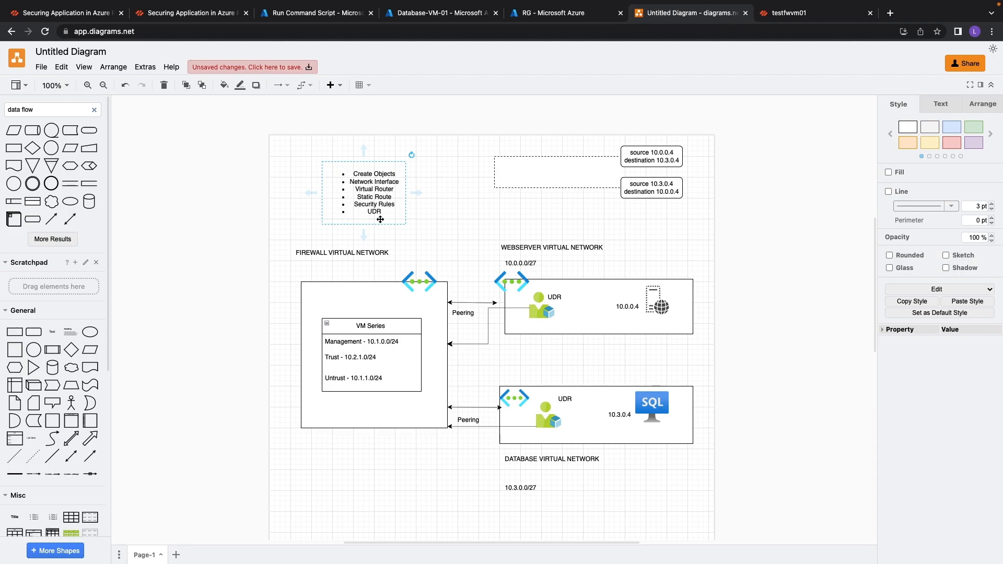
pyautogui.scroll(-1, 363, 207)
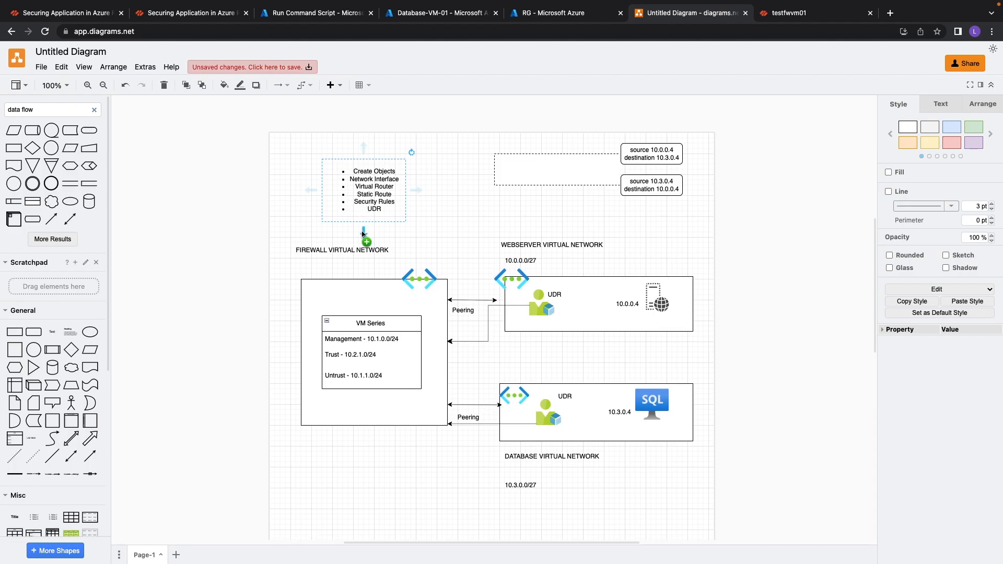
pyautogui.click(324, 16)
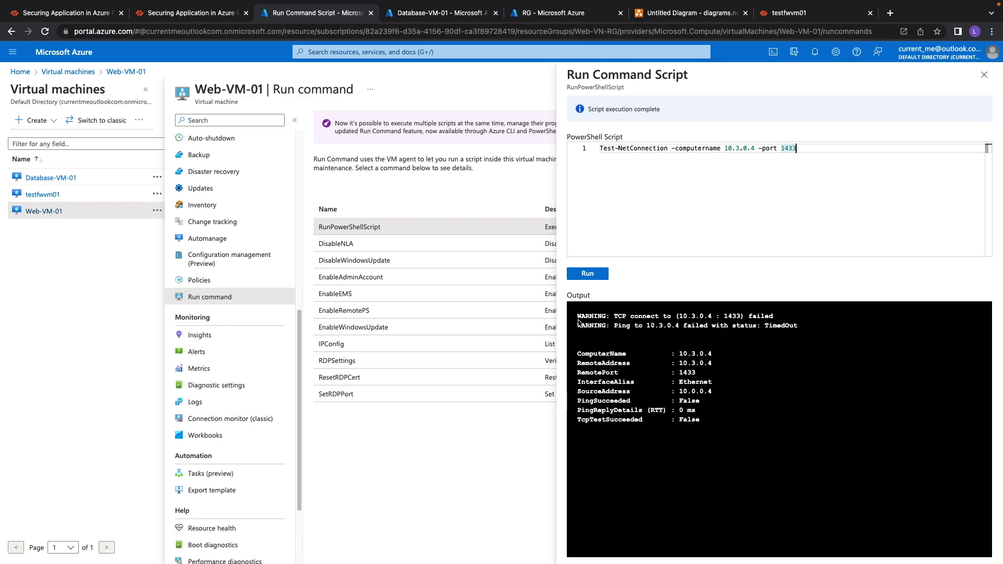
pyautogui.moveTo(579, 317); pyautogui.dragTo(715, 427)
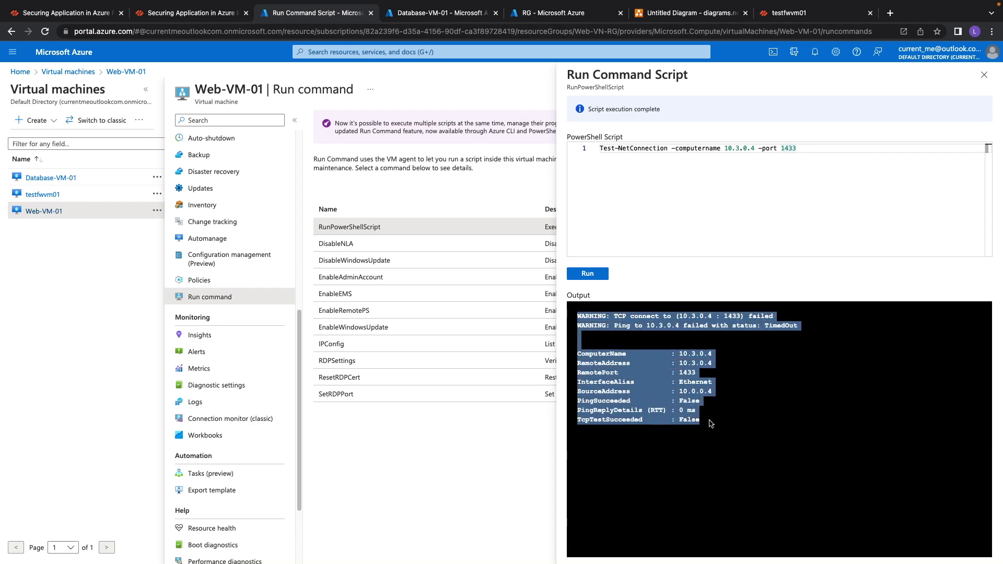
pyautogui.click(610, 333)
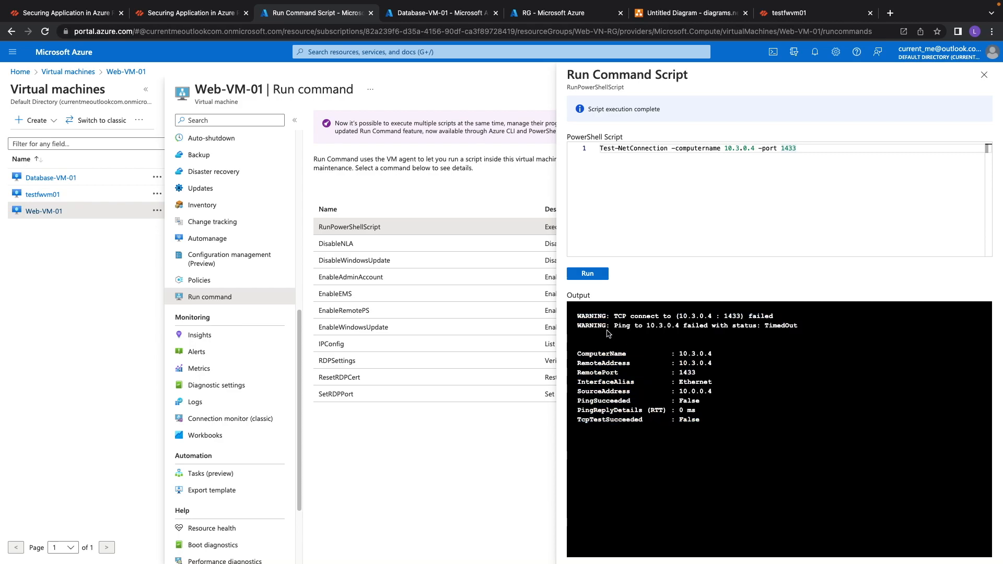
pyautogui.moveTo(580, 420); pyautogui.dragTo(701, 424)
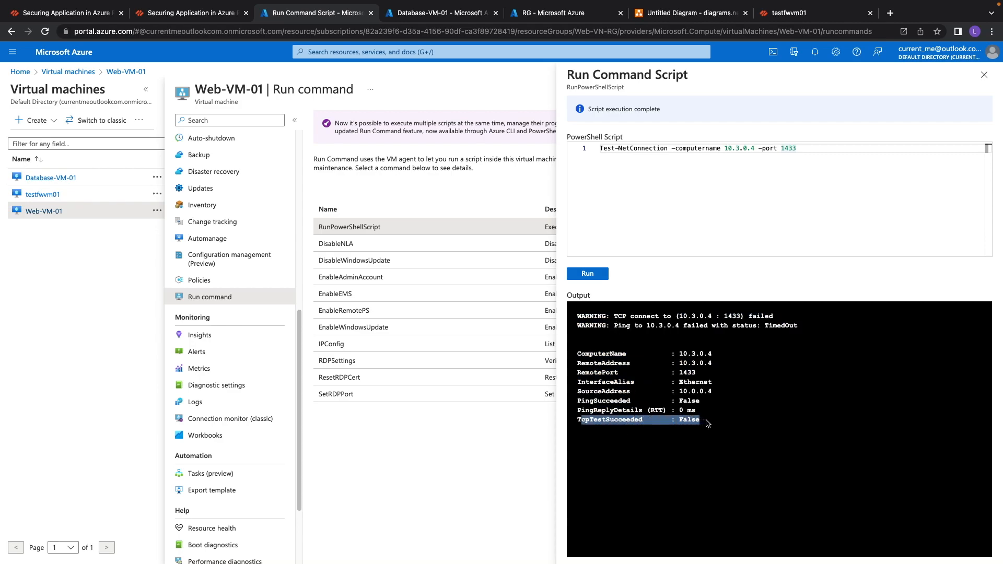
pyautogui.moveTo(679, 326); pyautogui.dragTo(808, 331)
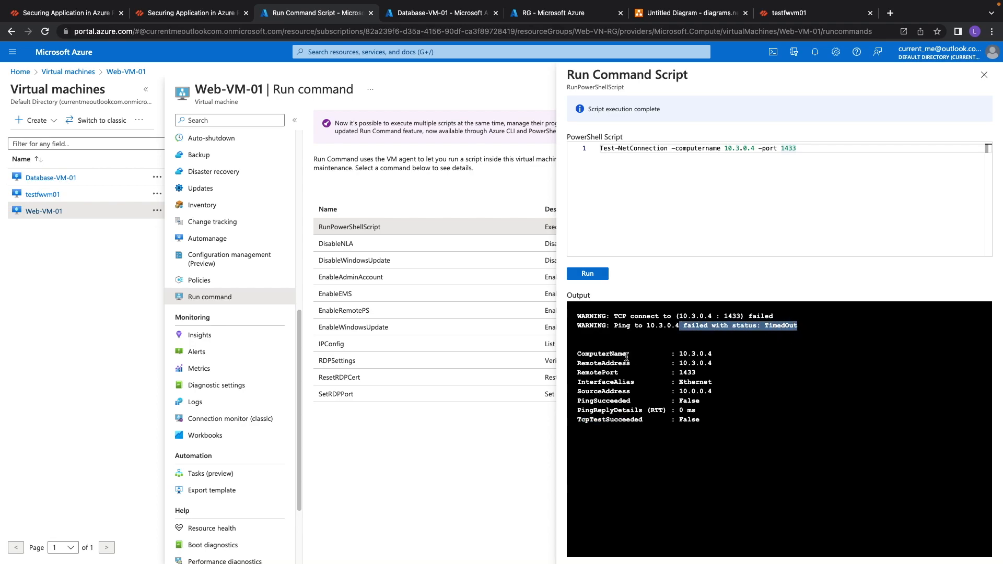
pyautogui.click(679, 342)
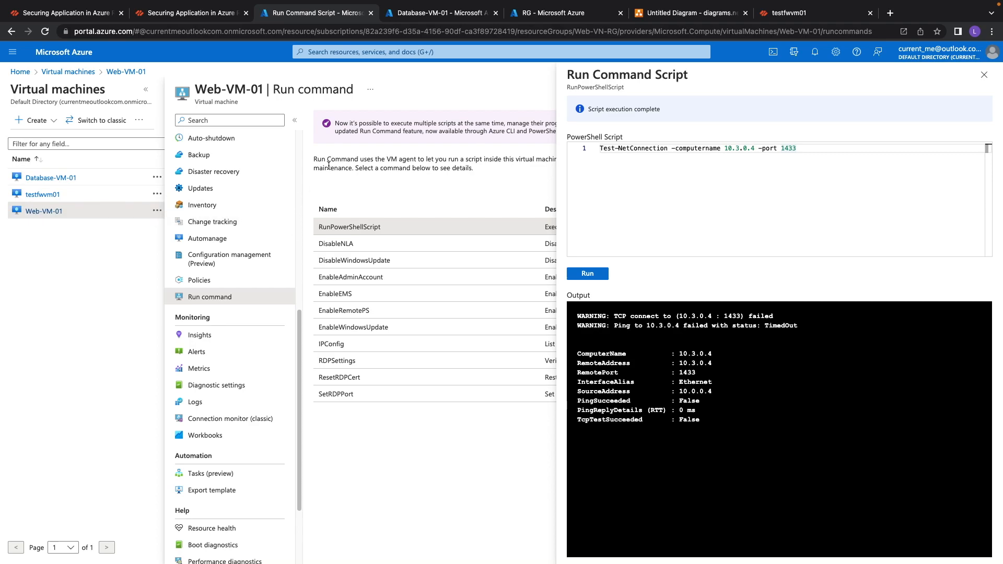
# Check Database-VM-01's private IP again and close the Run Command Script pane on Web-VM-01.
pyautogui.click(414, 13)
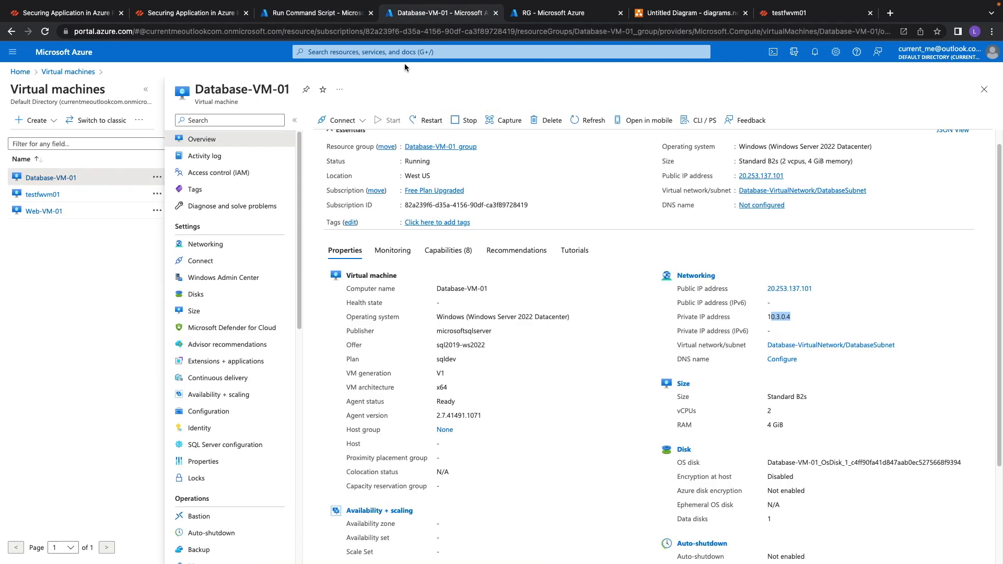
pyautogui.click(265, 16)
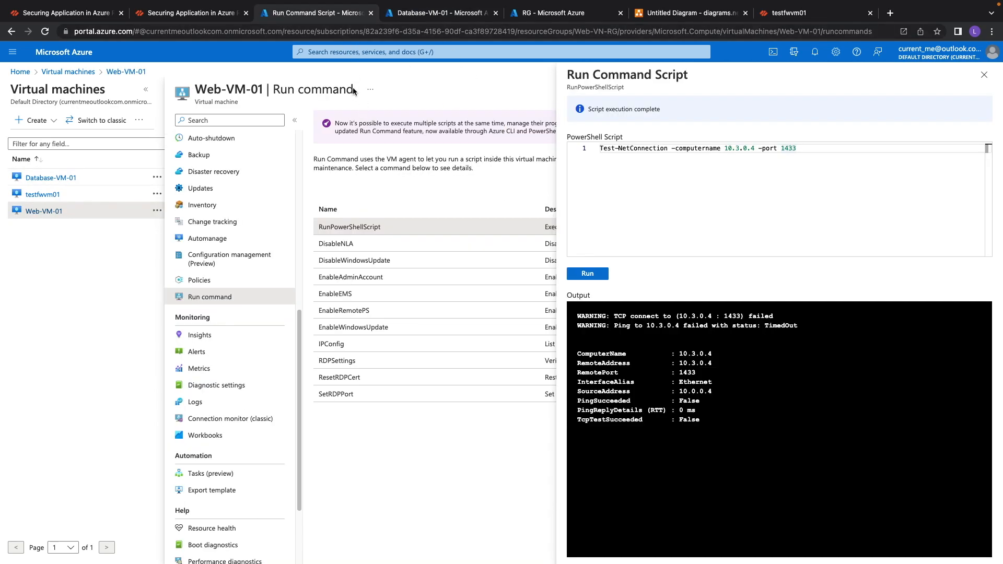
pyautogui.click(984, 75)
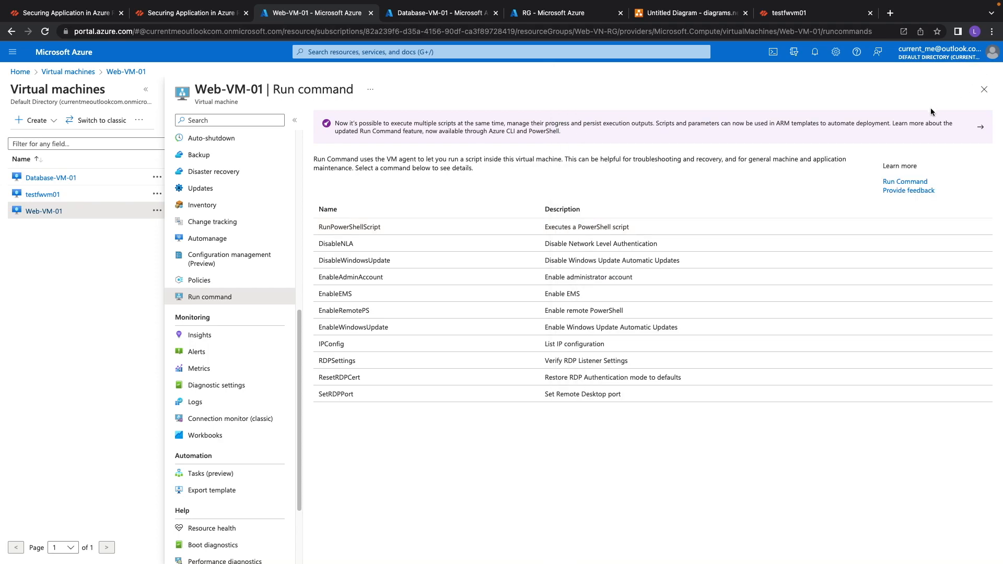
pyautogui.scroll(-1, 242, 225)
pyautogui.scroll(1, 241, 228)
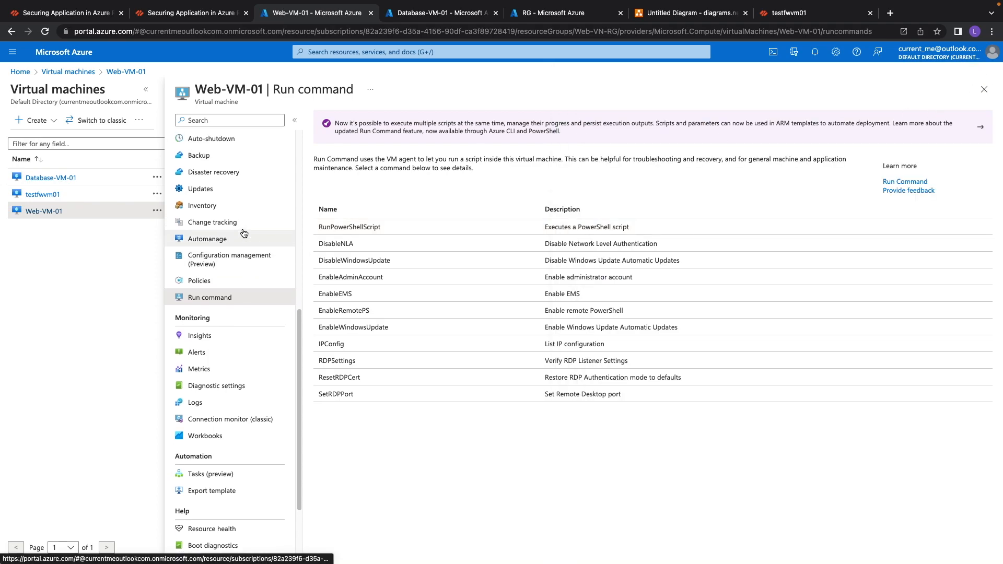
# Open Firewall-Route in route table RG and review its destination range, next hop type and next hop address.
pyautogui.click(546, 13)
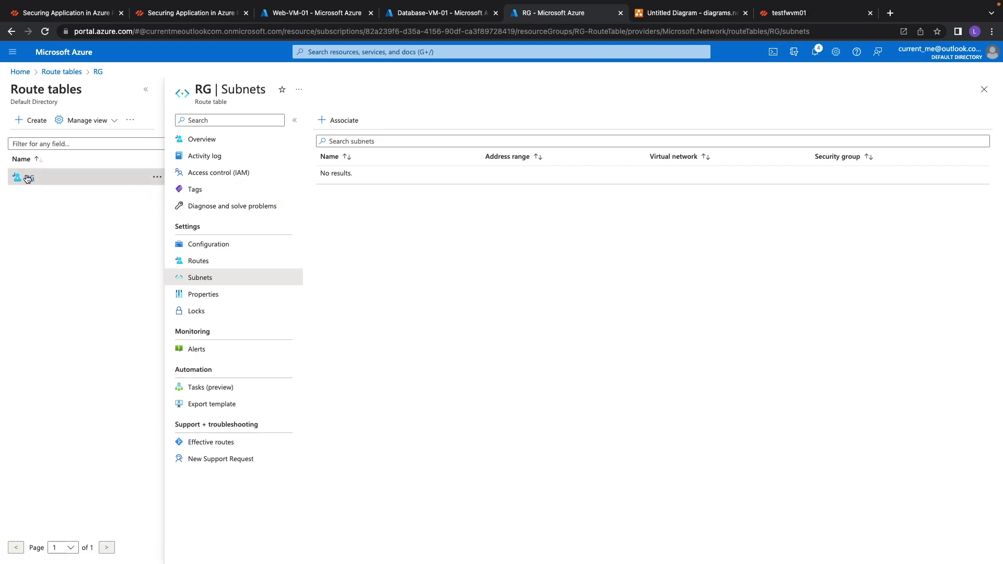
pyautogui.moveTo(27, 179)
pyautogui.click(200, 263)
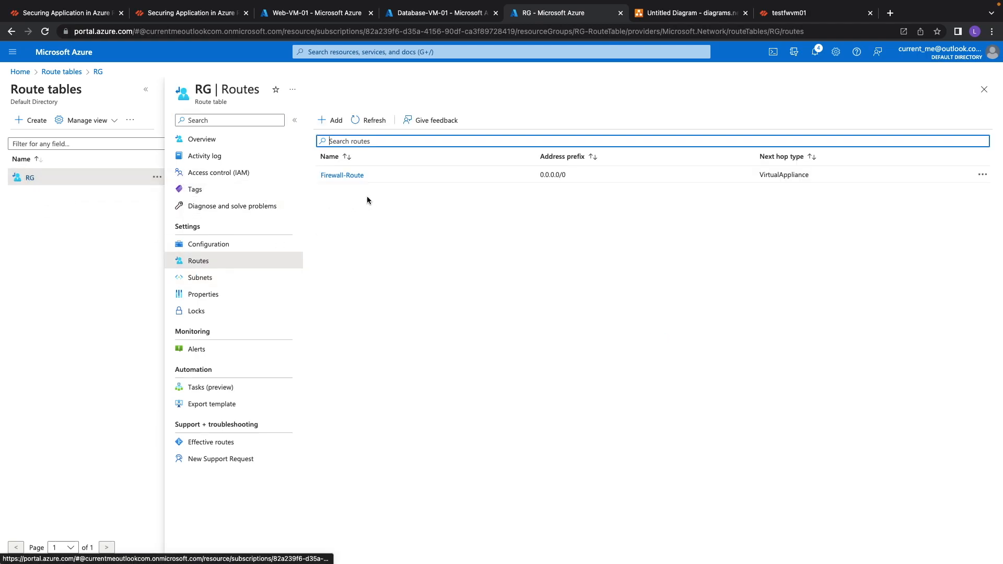
pyautogui.click(341, 176)
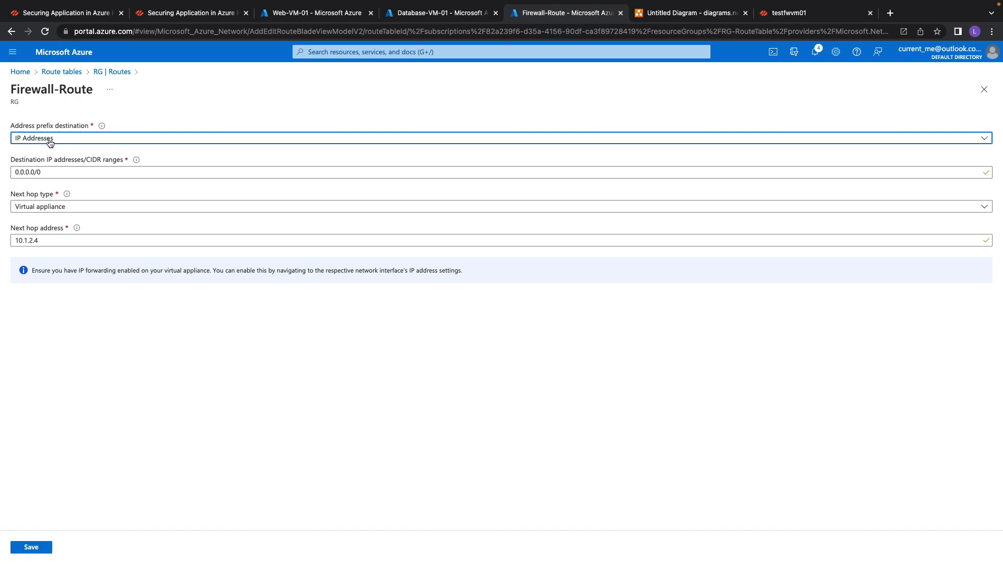
pyautogui.moveTo(11, 160); pyautogui.dragTo(123, 161)
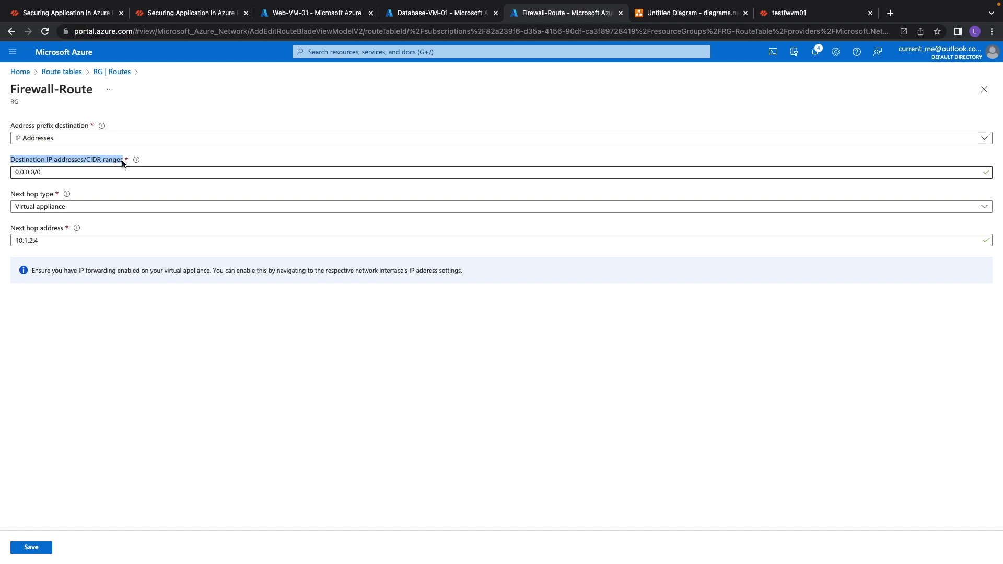
pyautogui.doubleClick(61, 173)
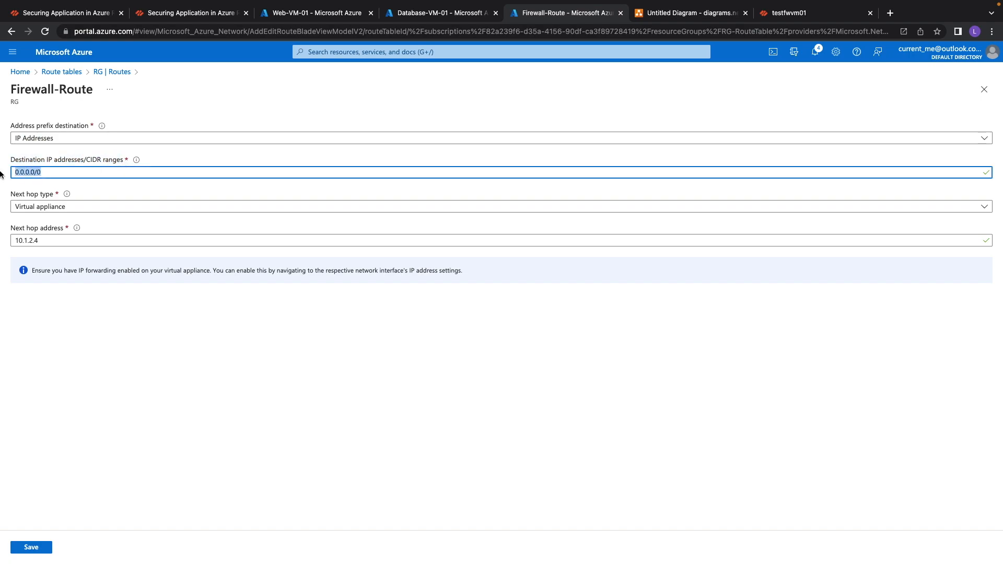
pyautogui.click(56, 206)
pyautogui.click(13, 198)
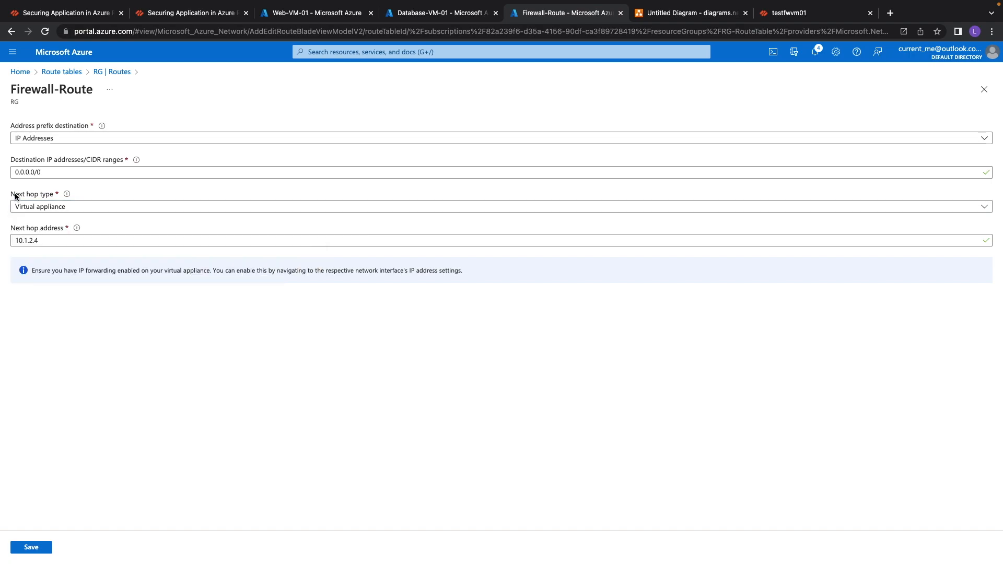
pyautogui.moveTo(66, 196)
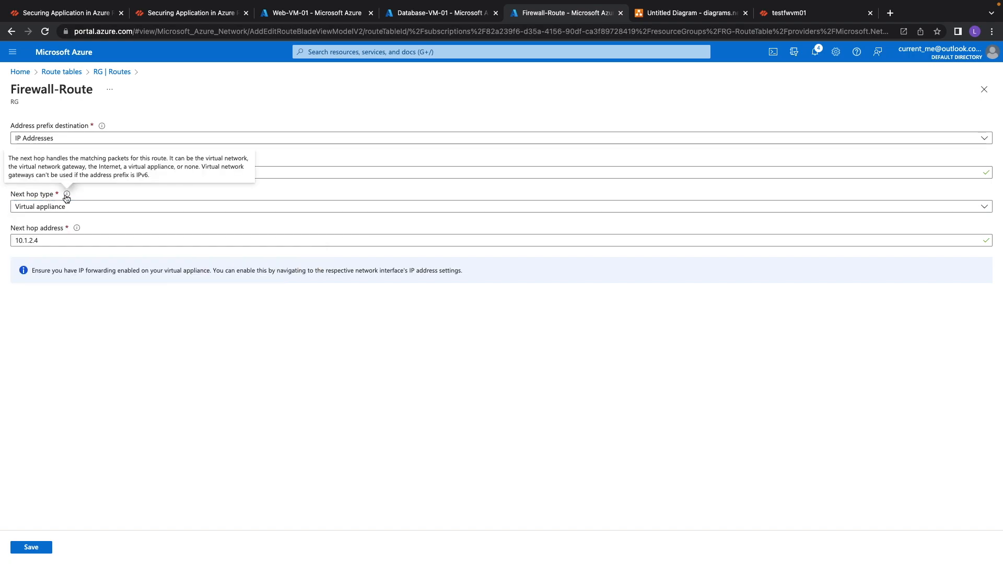
pyautogui.moveTo(13, 230)
pyautogui.mouseDown()
pyautogui.moveTo(62, 229)
pyautogui.moveTo(6, 244)
pyautogui.mouseUp()
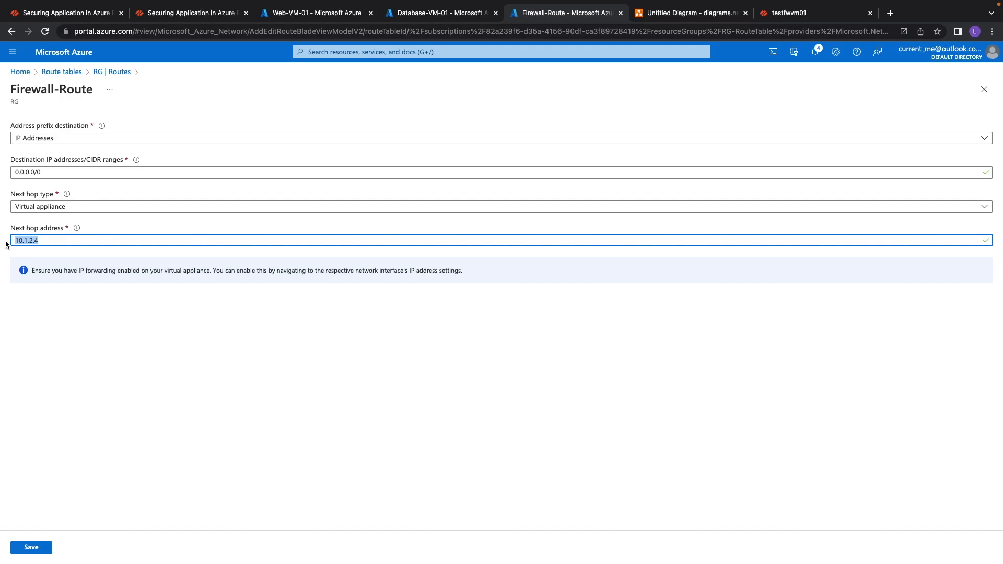
# Compare the route's next hop address with the trust interface IP among PaloAlto-Firewall-VirtualNetwork's connected devices, then close the route.
pyautogui.click(439, 12)
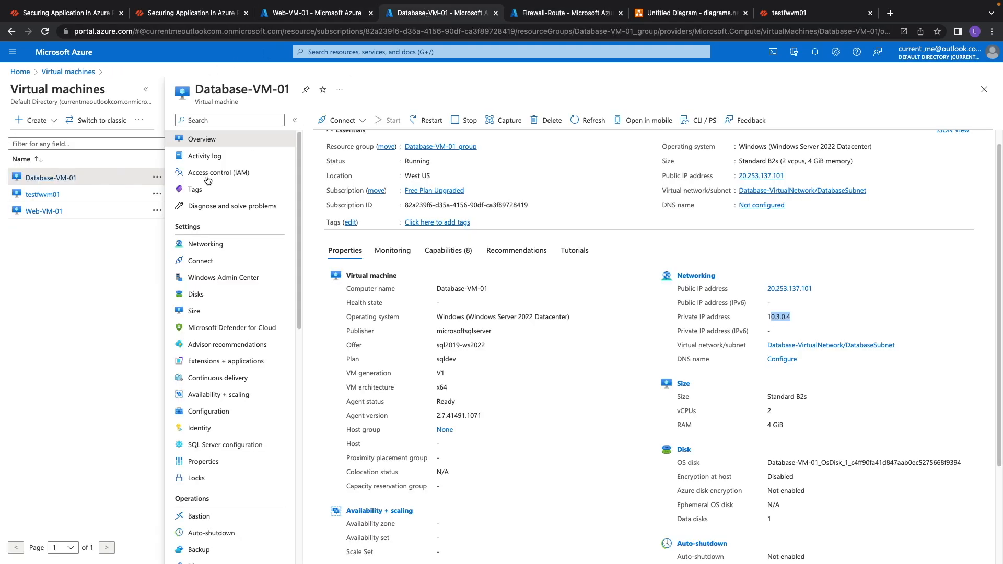
pyautogui.click(20, 72)
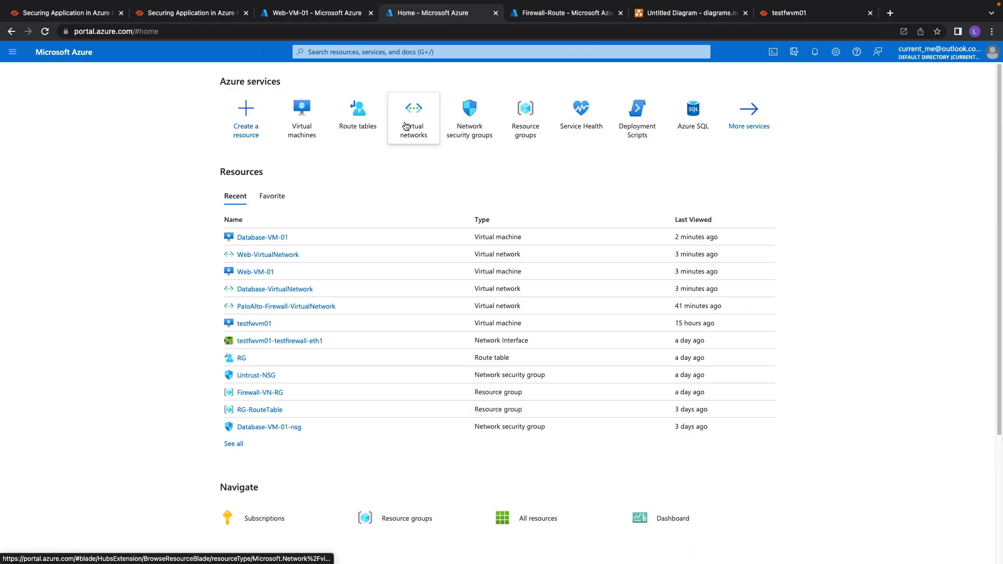
pyautogui.click(412, 116)
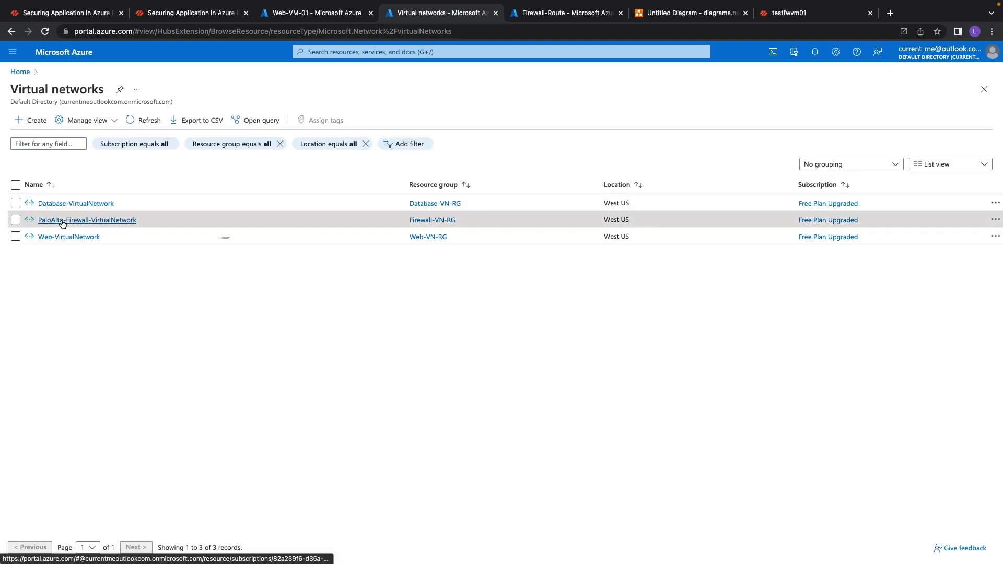
pyautogui.click(63, 220)
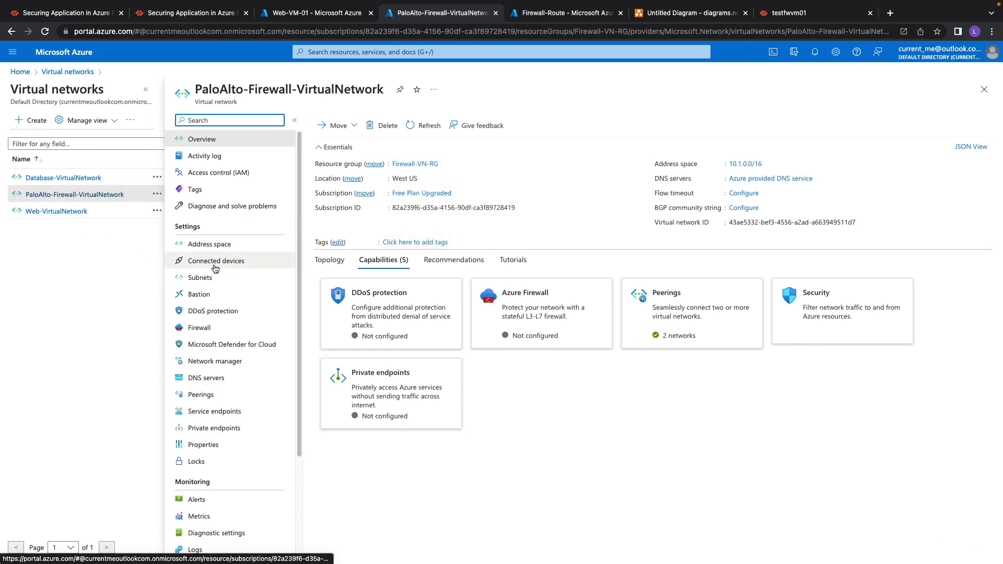
pyautogui.click(235, 279)
pyautogui.click(196, 263)
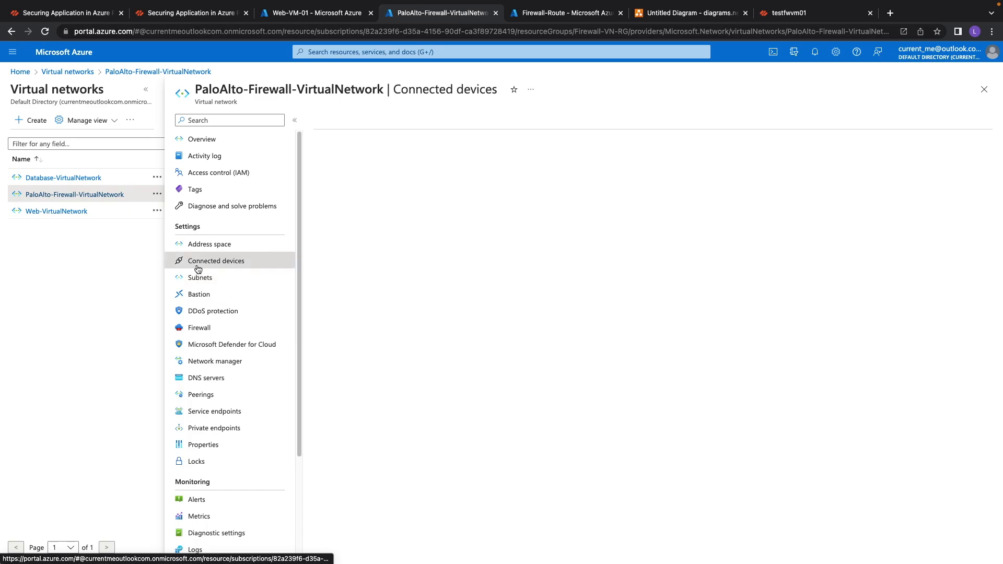
pyautogui.moveTo(658, 236); pyautogui.dragTo(702, 237)
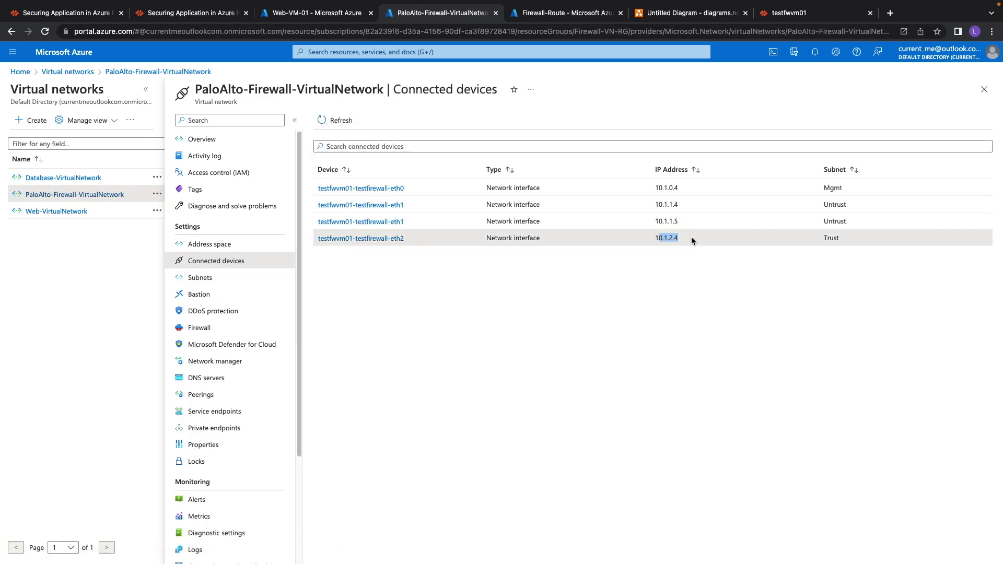
pyautogui.click(519, 20)
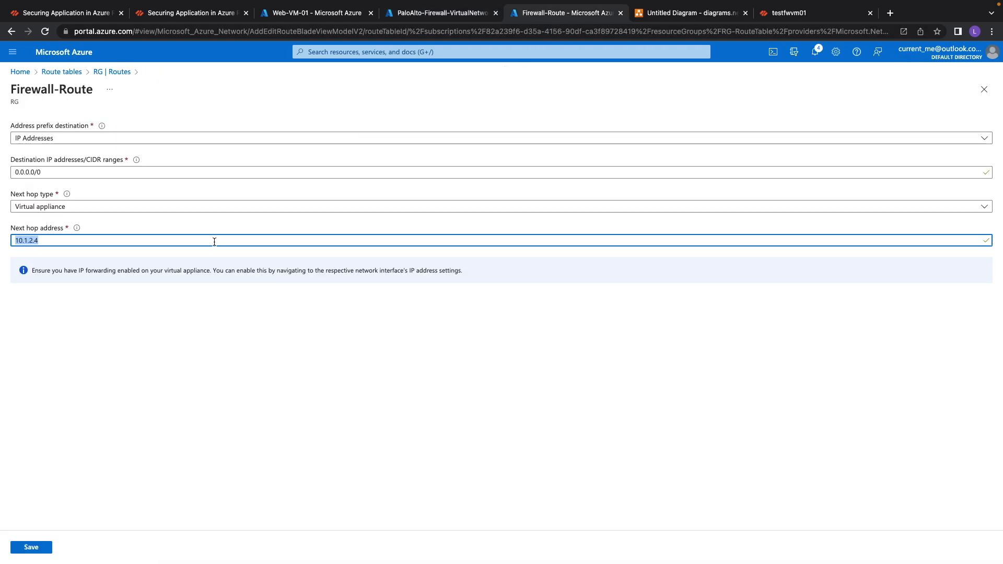
pyautogui.click(43, 241)
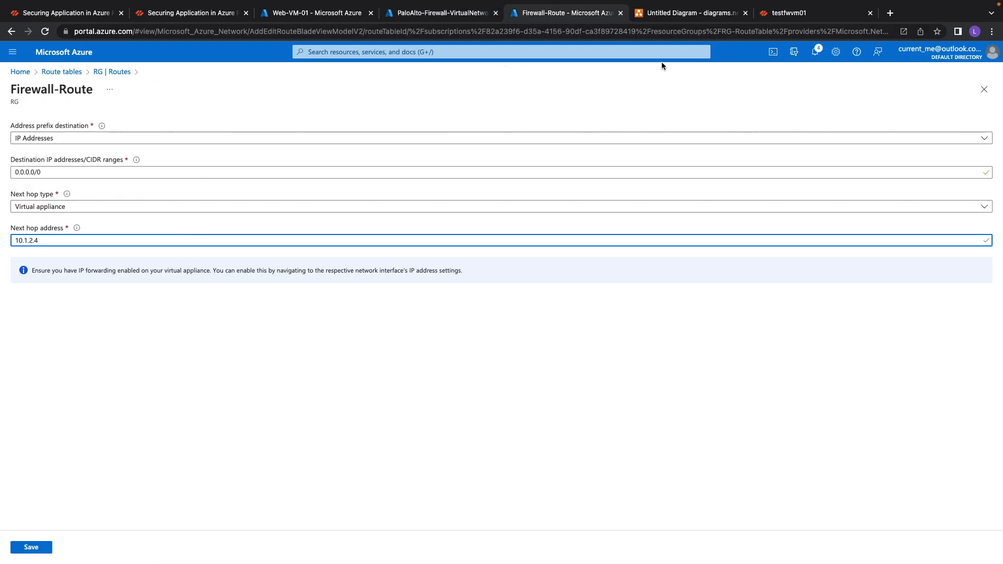
pyautogui.click(984, 90)
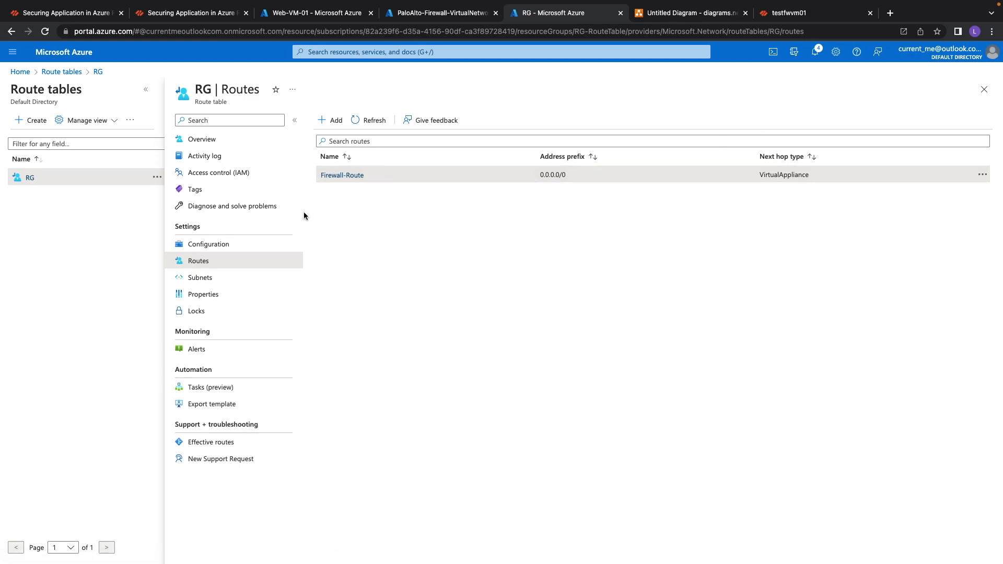
# Associate route table RG with DatabaseSubnet in Database-VirtualNetwork.
pyautogui.click(196, 279)
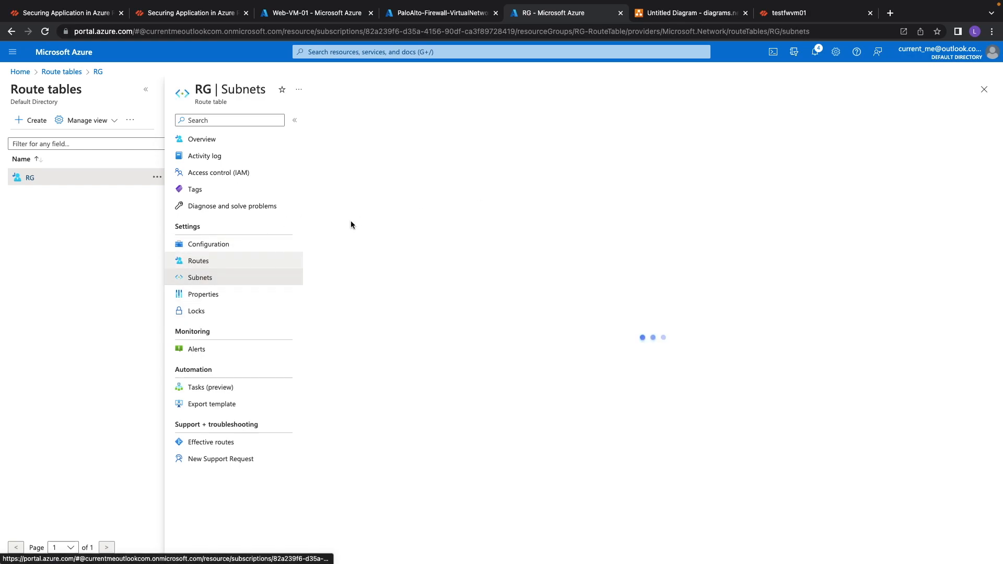
pyautogui.click(334, 121)
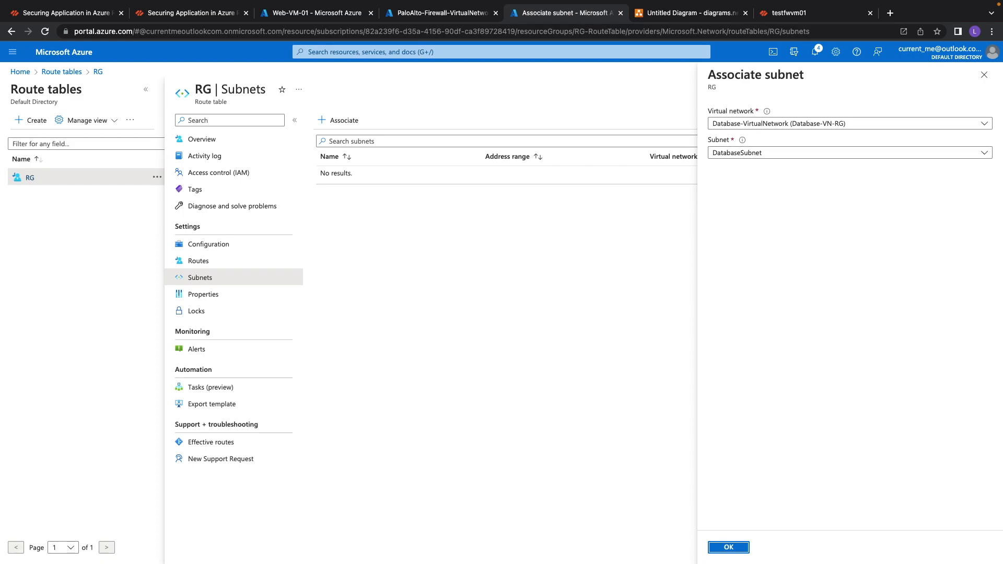
pyautogui.click(746, 551)
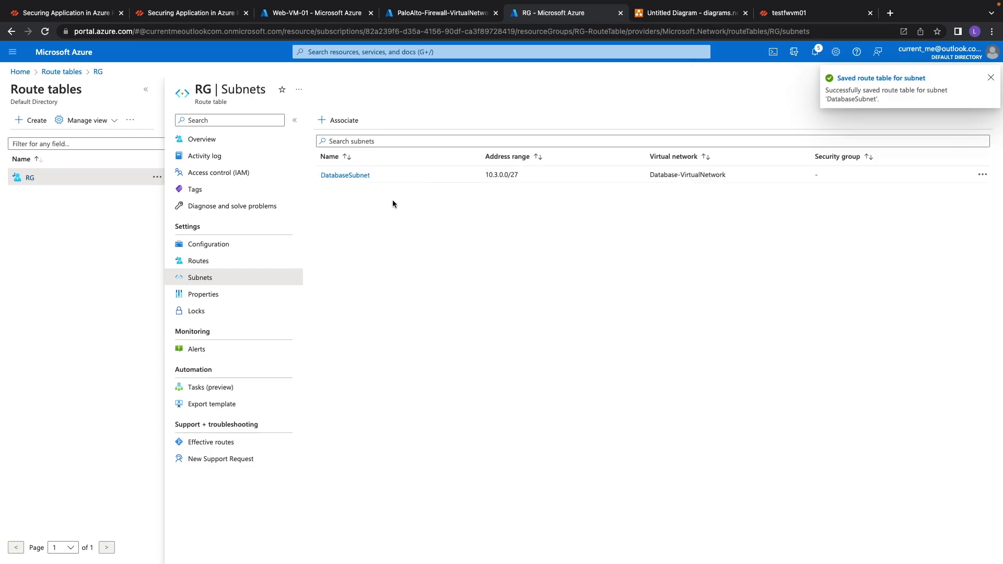
# Associate route table RG with WebSubnet in Web-VirtualNetwork as well.
pyautogui.click(337, 120)
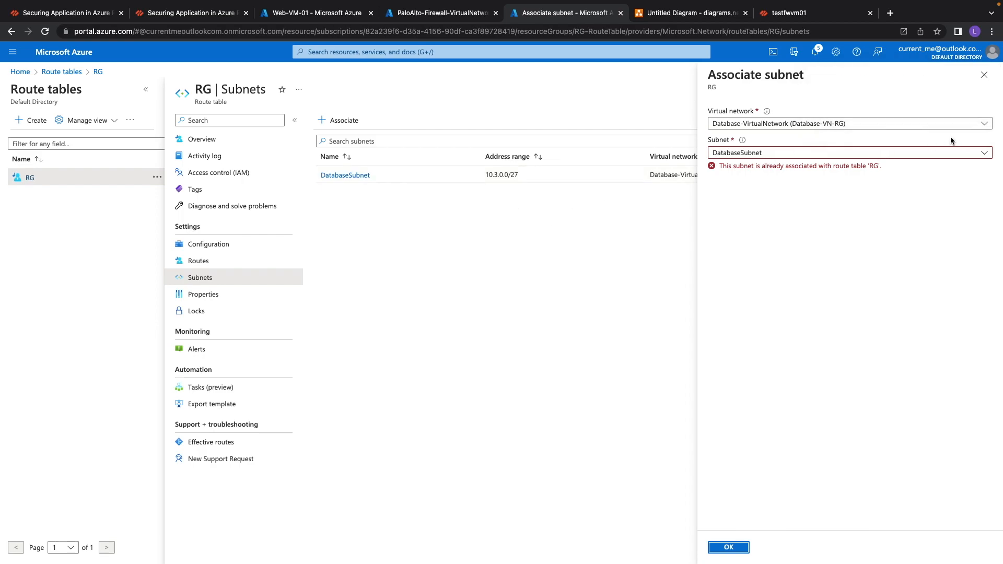
pyautogui.click(985, 125)
pyautogui.click(779, 193)
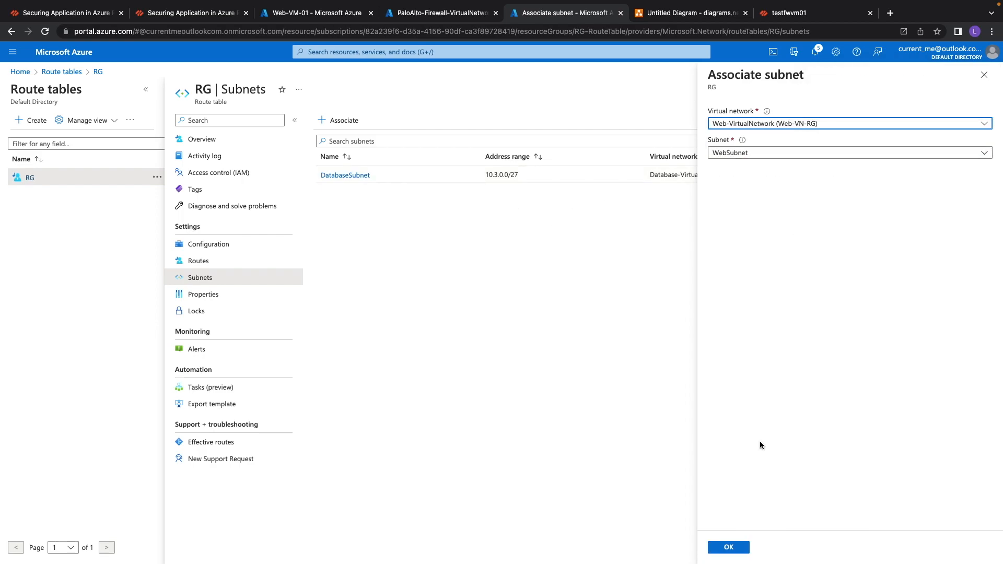
pyautogui.click(721, 552)
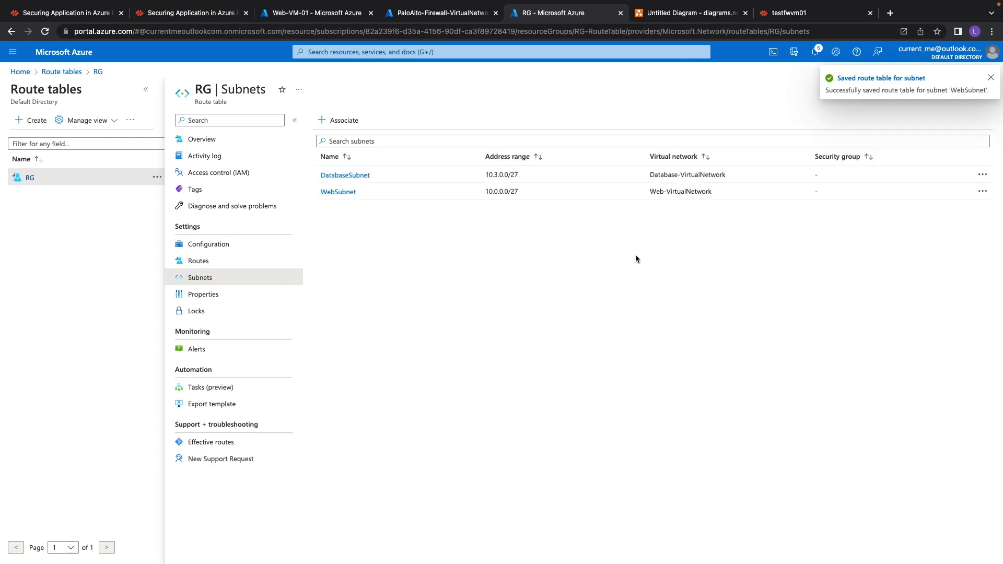
# On Web-VM-01, run a PowerShell script Test-NetConnection -computername 10.3.0.4 -port 1433.
pyautogui.click(990, 78)
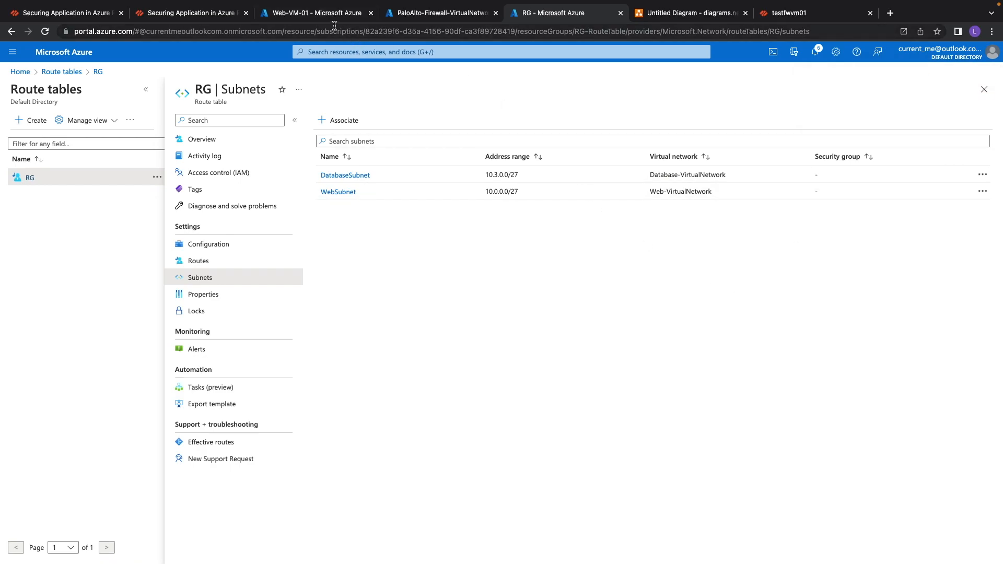
pyautogui.click(316, 13)
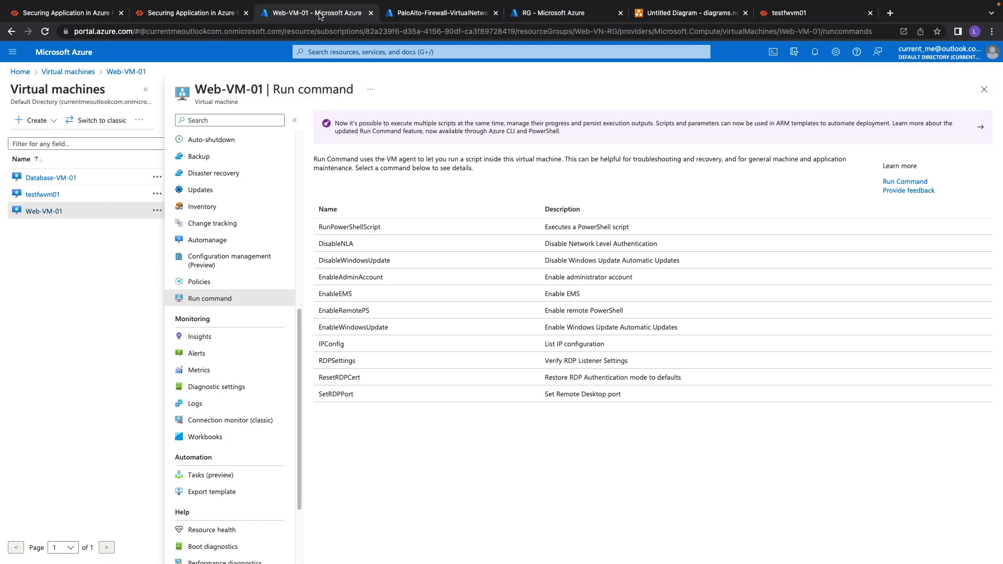
pyautogui.click(338, 229)
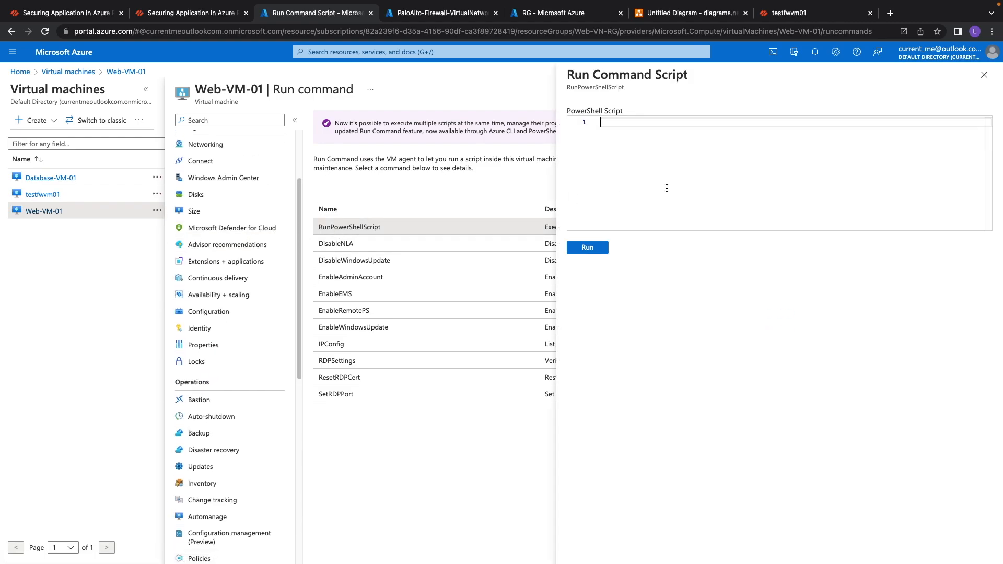
pyautogui.write('Test-NetConnection -')
pyautogui.press('Tab')
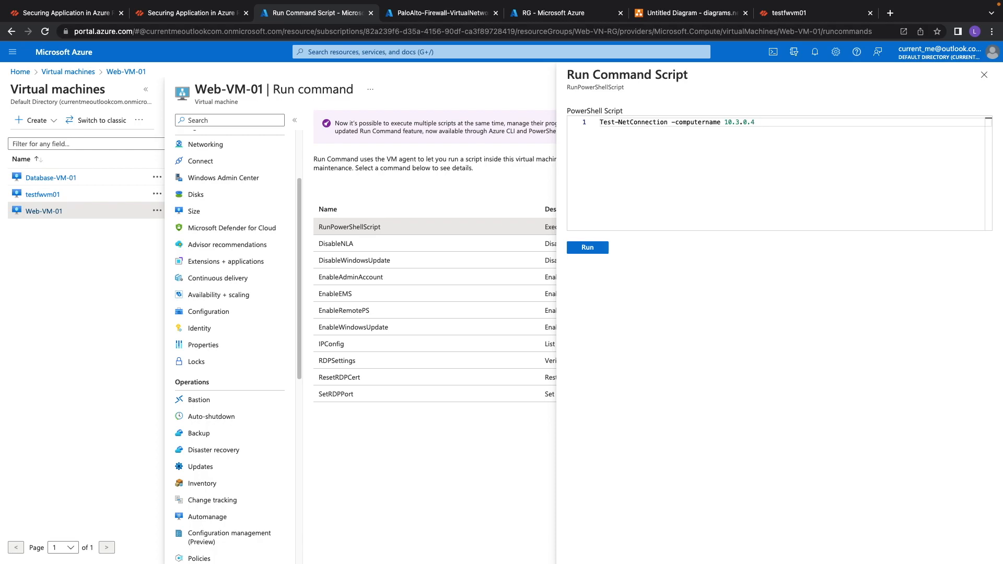
pyautogui.write('-port 1433')
pyautogui.click(587, 247)
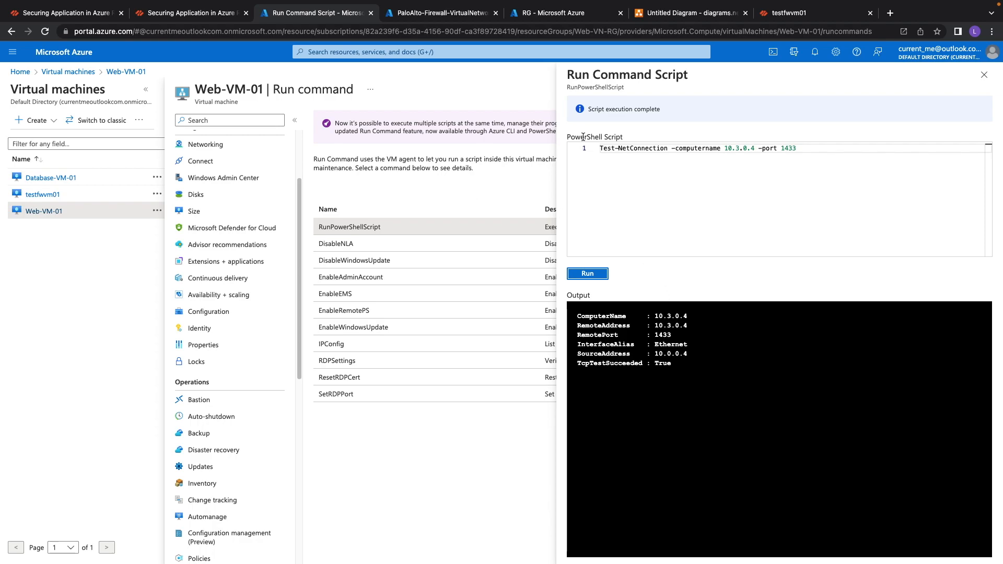
# Examine the script output's computer name, remote address, port, source address and TCP test result.
pyautogui.moveTo(567, 75); pyautogui.dragTo(682, 363)
pyautogui.click(687, 375)
pyautogui.moveTo(577, 318); pyautogui.dragTo(690, 326)
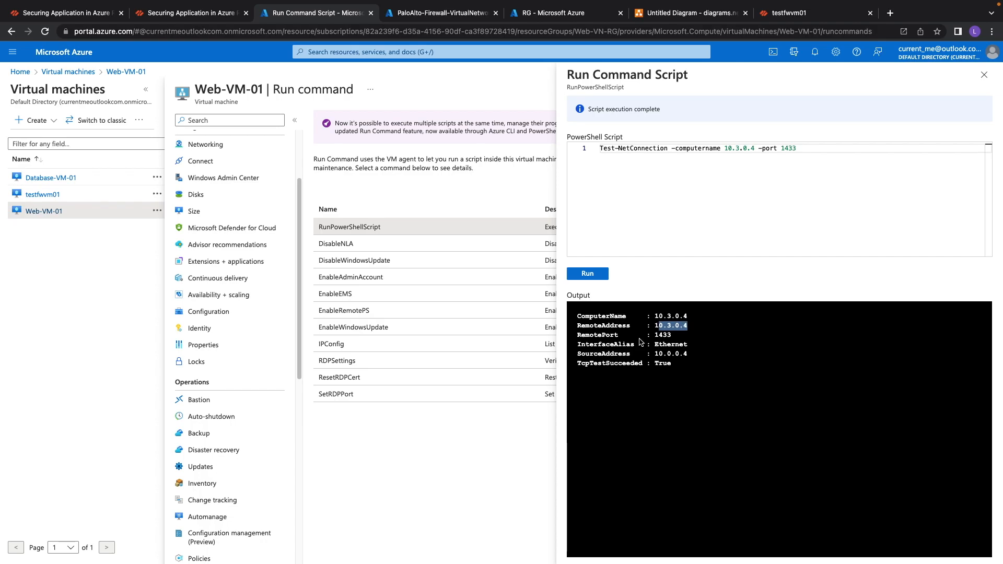
pyautogui.moveTo(653, 355); pyautogui.dragTo(695, 358)
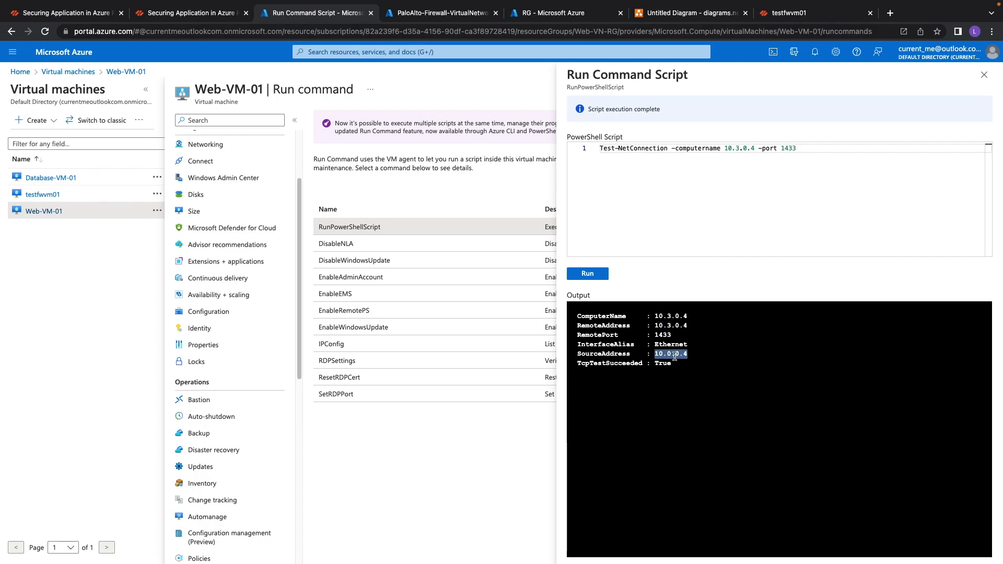
pyautogui.click(682, 356)
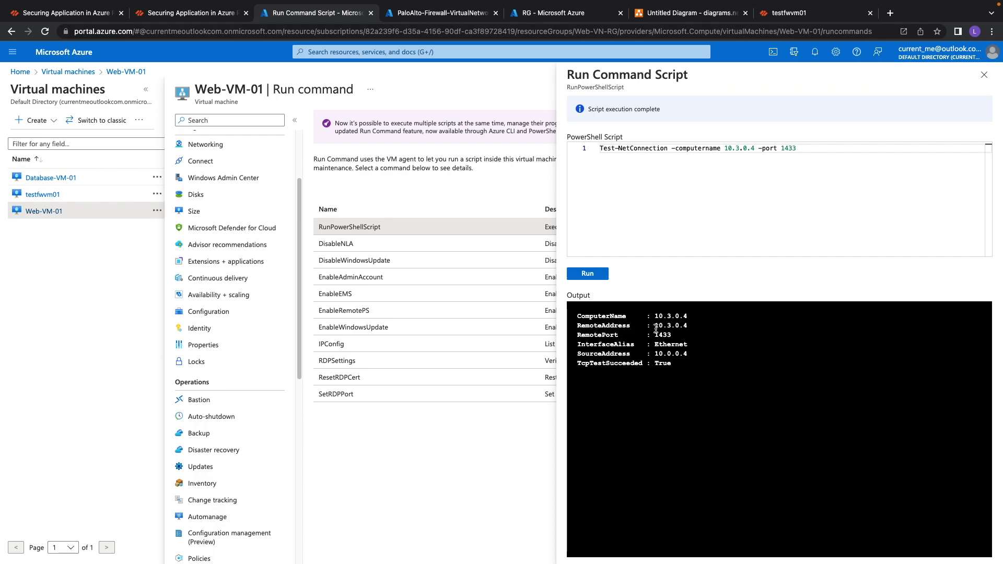
pyautogui.moveTo(657, 326); pyautogui.dragTo(695, 329)
pyautogui.click(658, 337)
pyautogui.moveTo(673, 335); pyautogui.dragTo(655, 335)
pyautogui.moveTo(579, 316); pyautogui.dragTo(673, 379)
pyautogui.click(657, 386)
pyautogui.moveTo(198, 91); pyautogui.dragTo(361, 95)
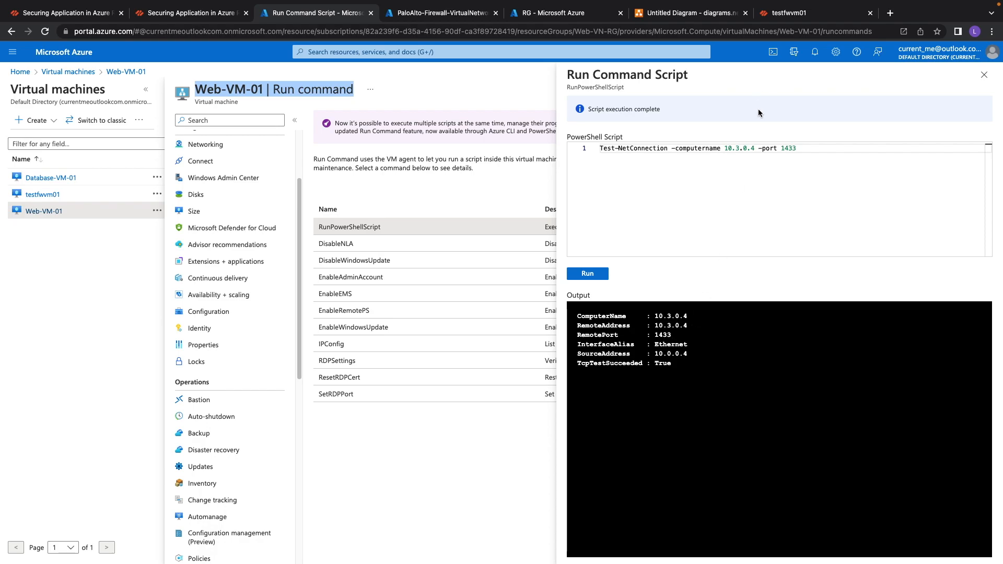
# Filter the firewall traffic log for traffic from 10.0.0.4 to 10.3.0.4, then review the security rules' hit counts.
pyautogui.click(777, 14)
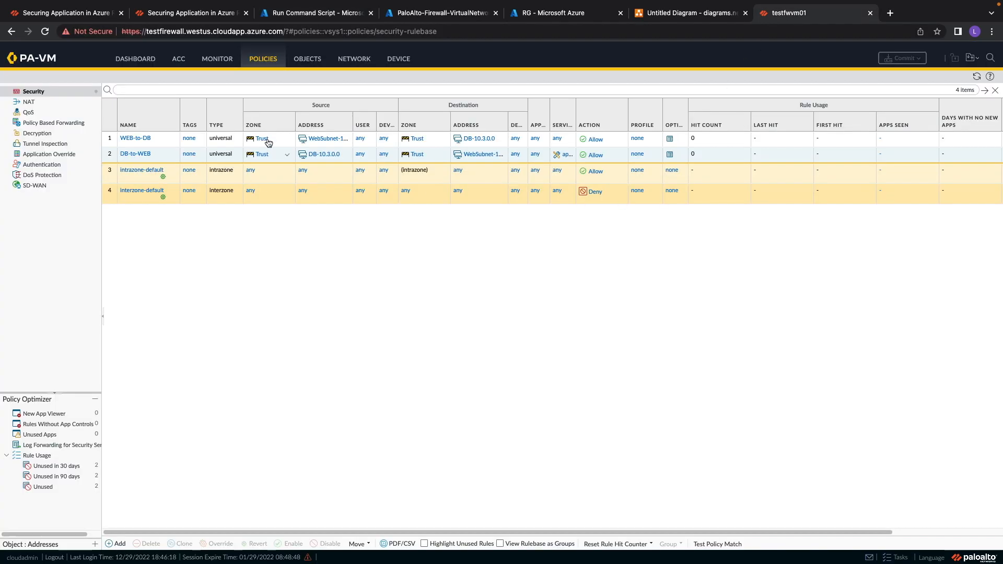
pyautogui.click(214, 61)
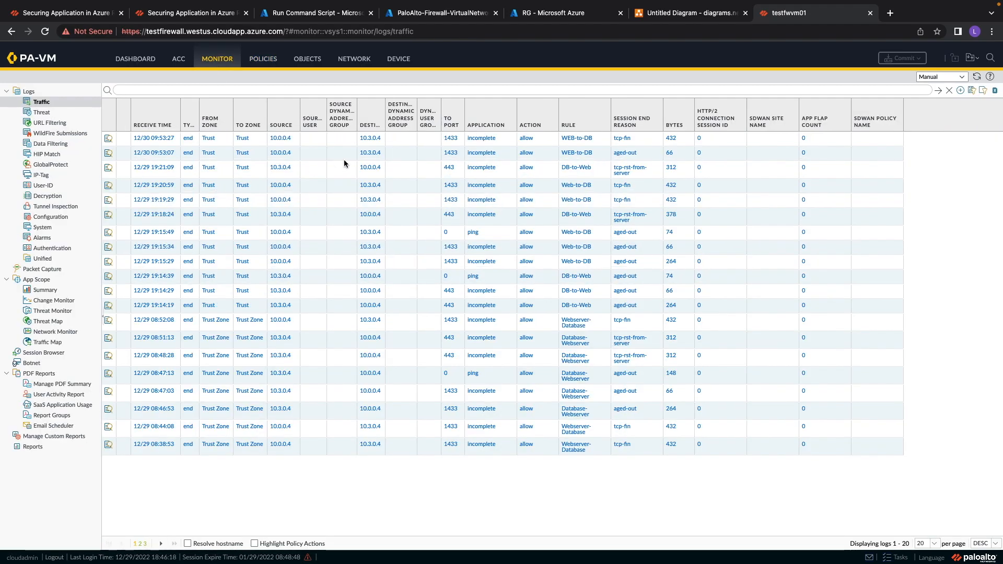
pyautogui.click(276, 150)
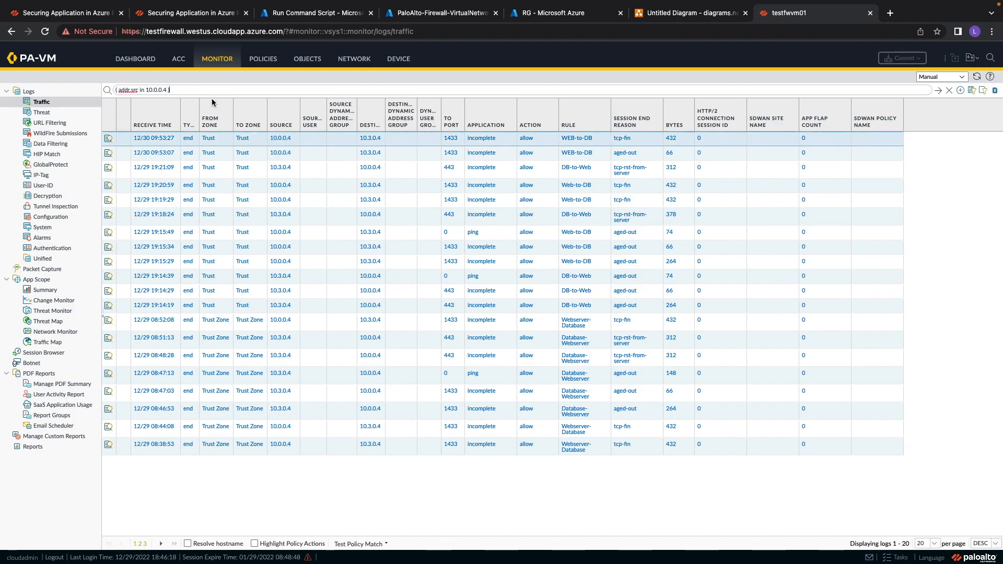
pyautogui.click(949, 90)
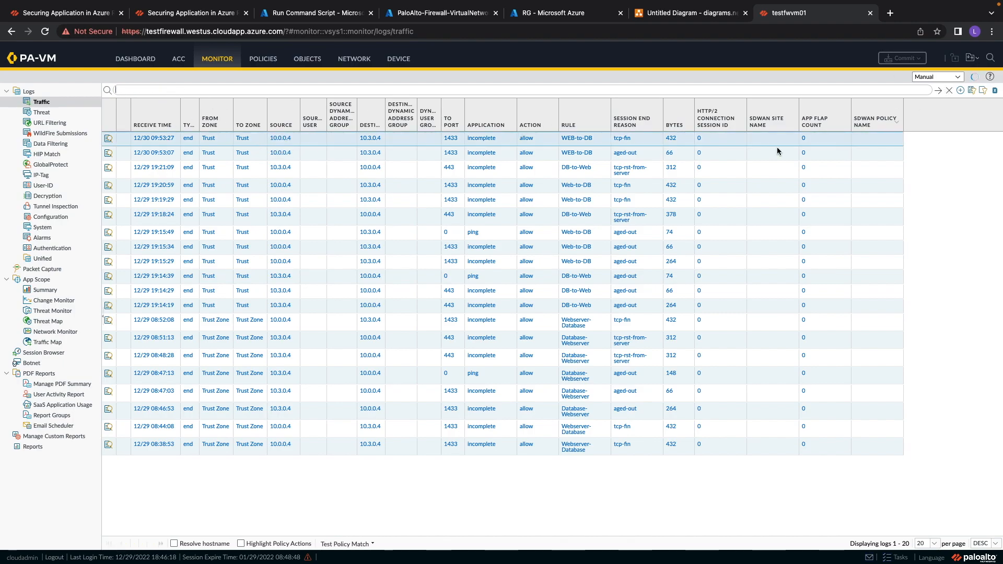
pyautogui.click(278, 139)
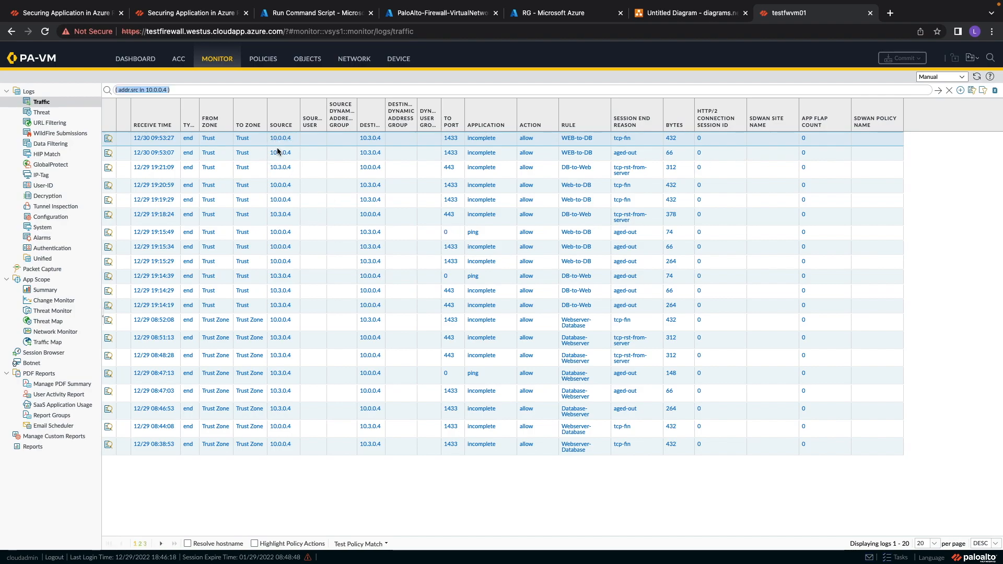
pyautogui.click(373, 139)
pyautogui.click(939, 91)
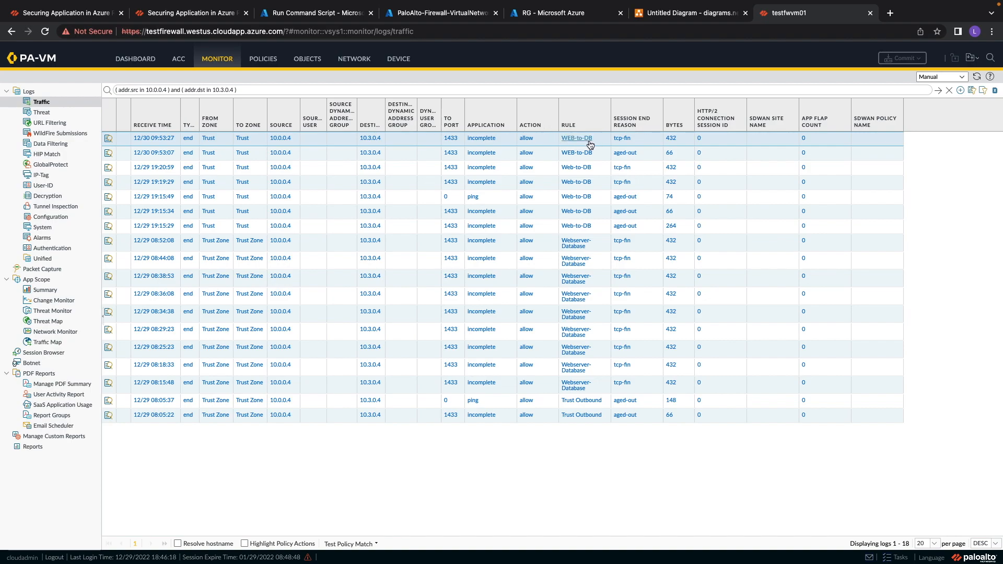
pyautogui.click(264, 61)
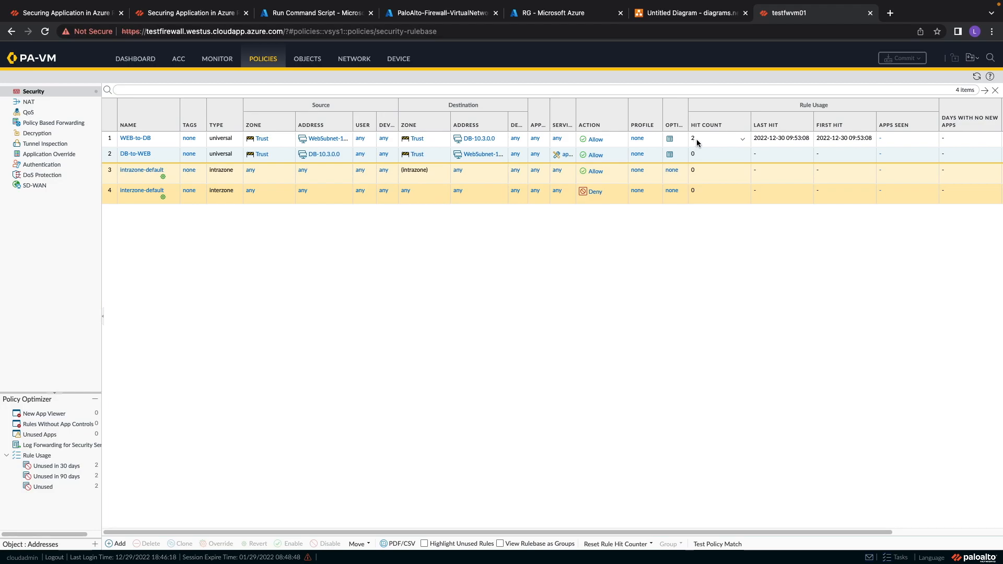
# On Database-VM-01, run Test-NetConnection -computername 10.0.0.4 -port 443 and examine the output addresses and port.
pyautogui.click(303, 14)
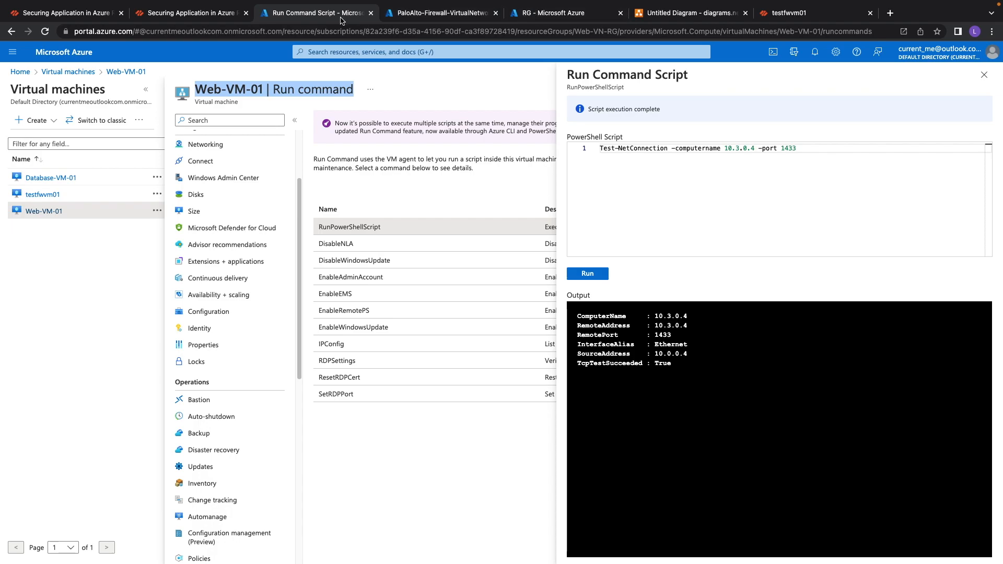
pyautogui.click(47, 178)
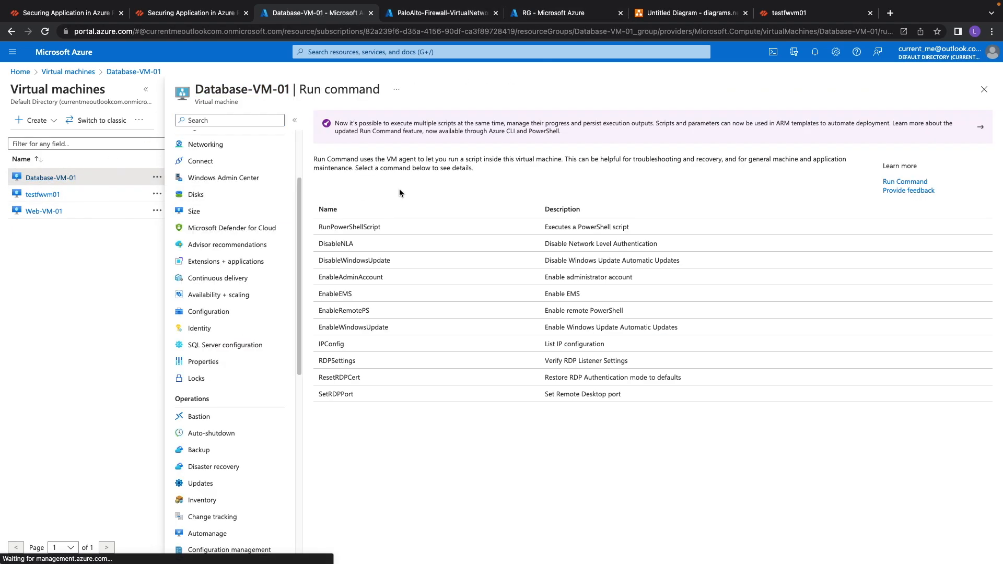
pyautogui.click(332, 230)
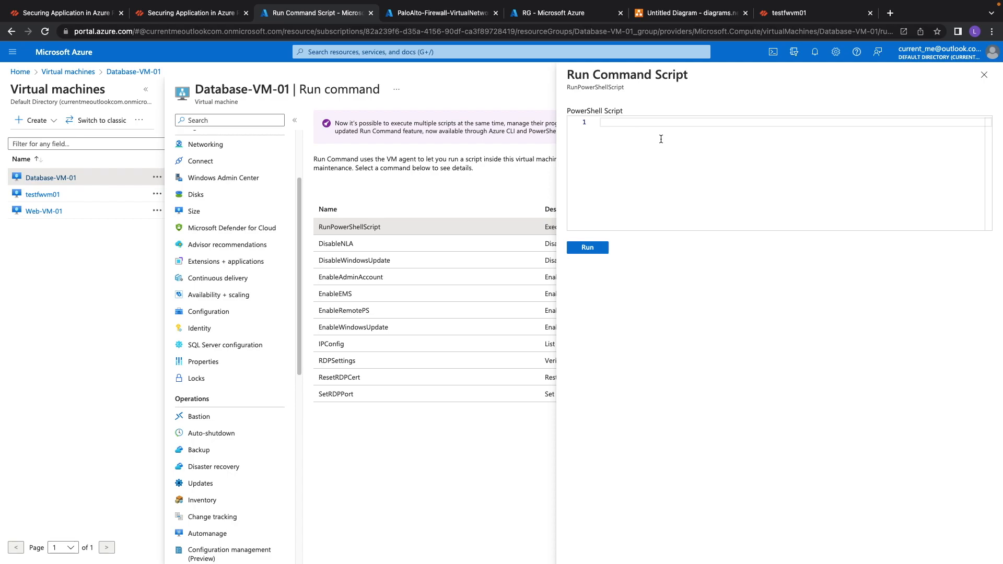
pyautogui.write('Tes')
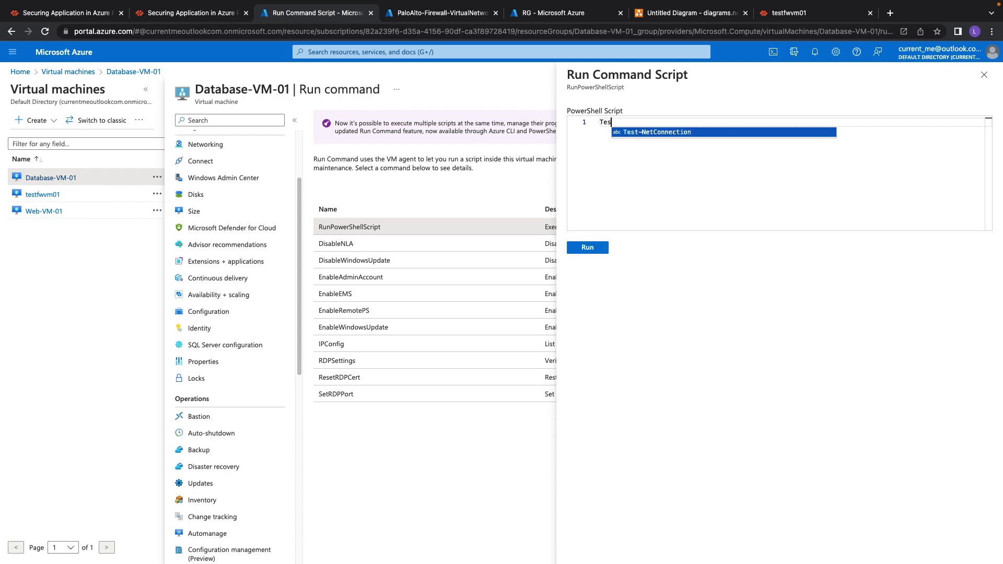
pyautogui.write('t-NetConnection -computername')
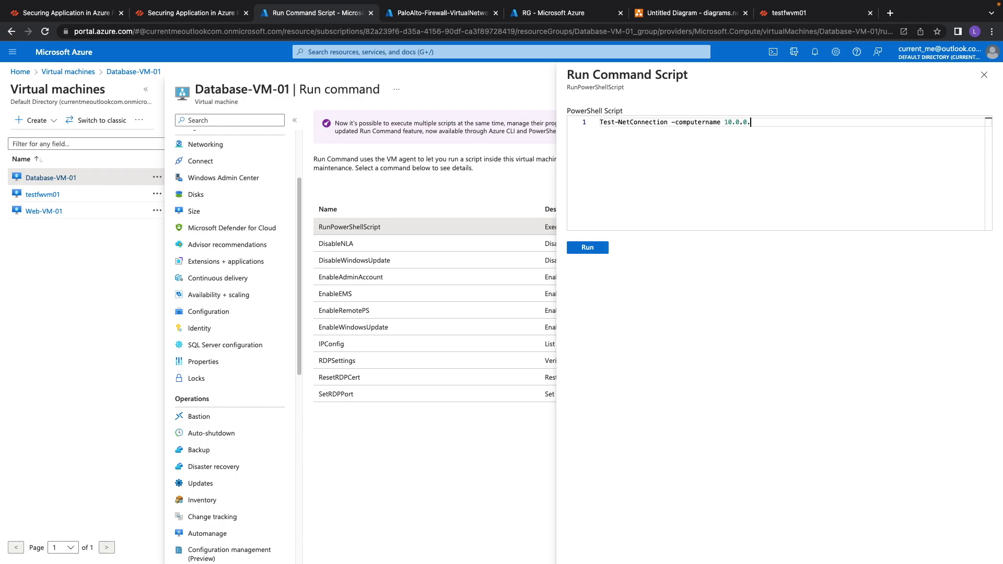
pyautogui.write('10.0.0.4 -port 443')
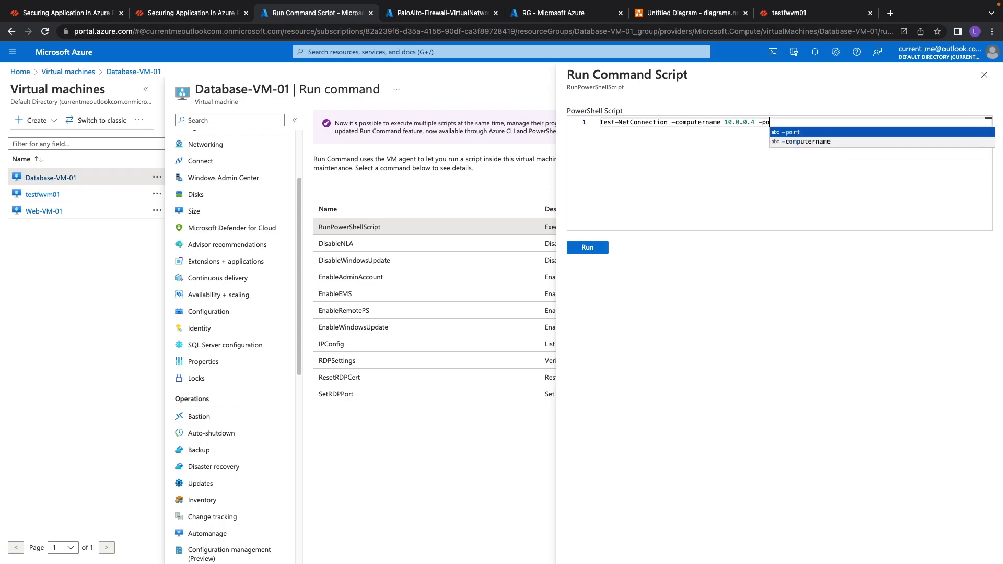
pyautogui.click(588, 249)
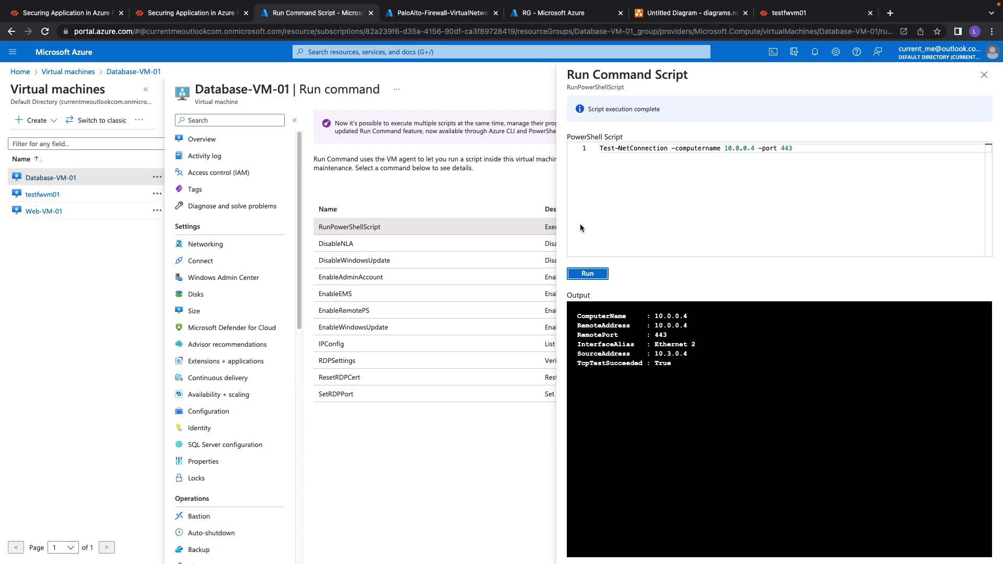
pyautogui.moveTo(655, 316); pyautogui.dragTo(685, 316)
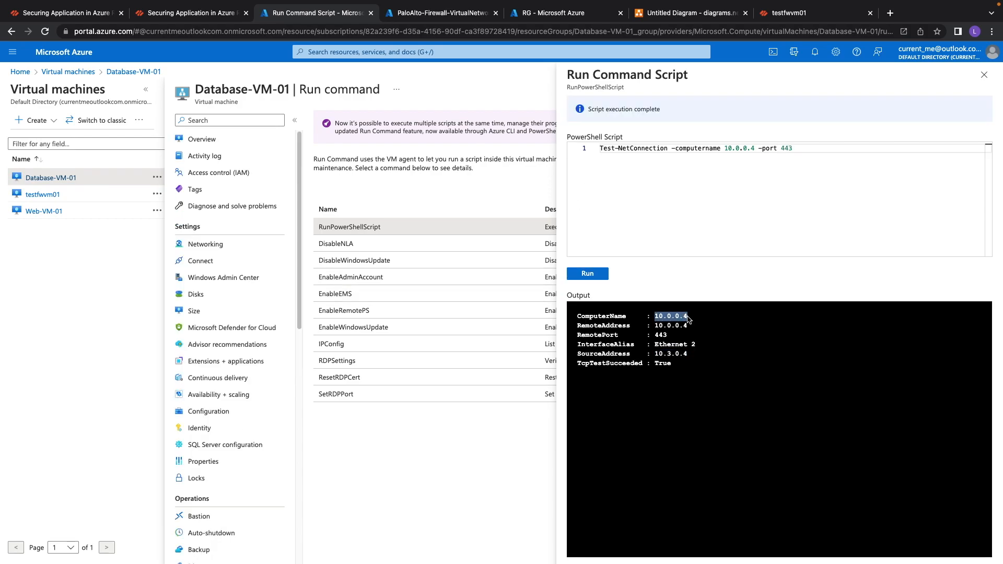
pyautogui.moveTo(658, 335); pyautogui.dragTo(669, 335)
# Compare the security rules' hit counts with the traffic log, filtering the log by source 10.3.0.4.
pyautogui.click(798, 14)
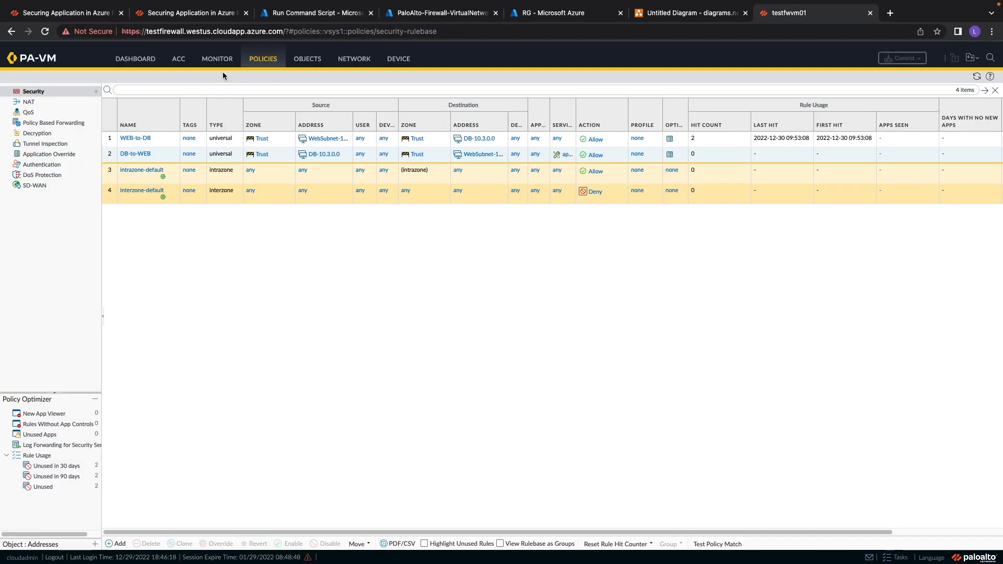
pyautogui.click(218, 59)
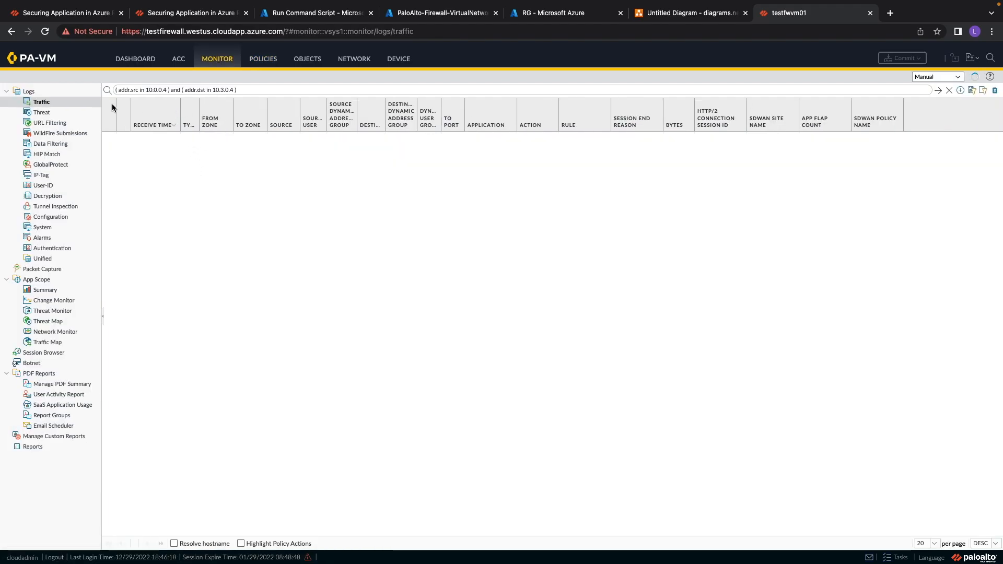
pyautogui.click(263, 65)
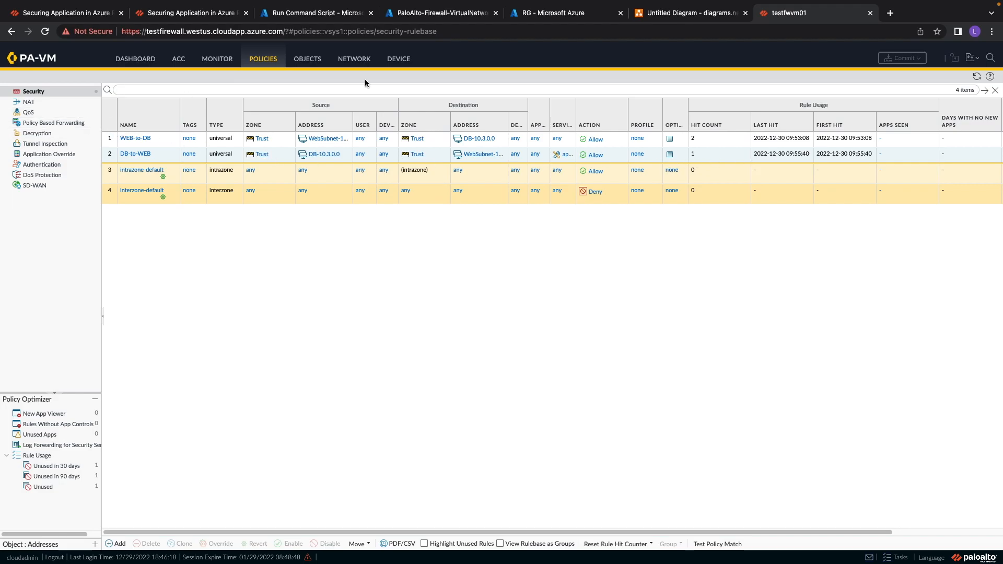
pyautogui.click(219, 61)
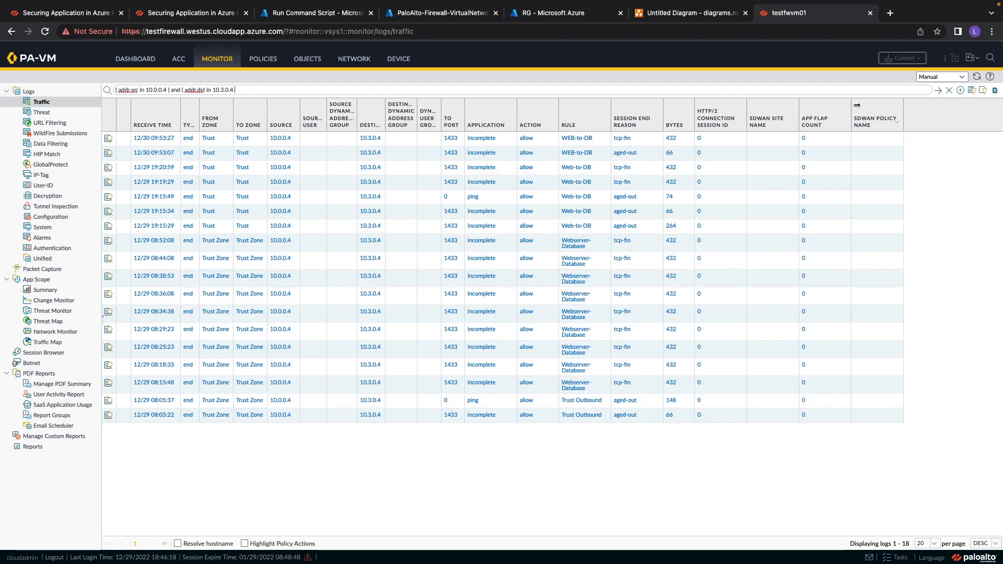
pyautogui.click(949, 91)
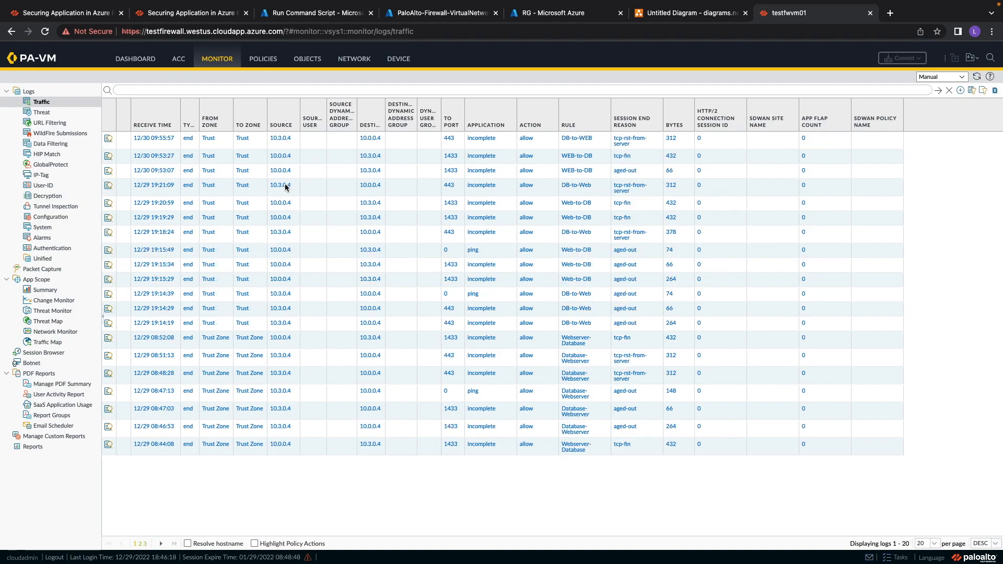
pyautogui.click(280, 139)
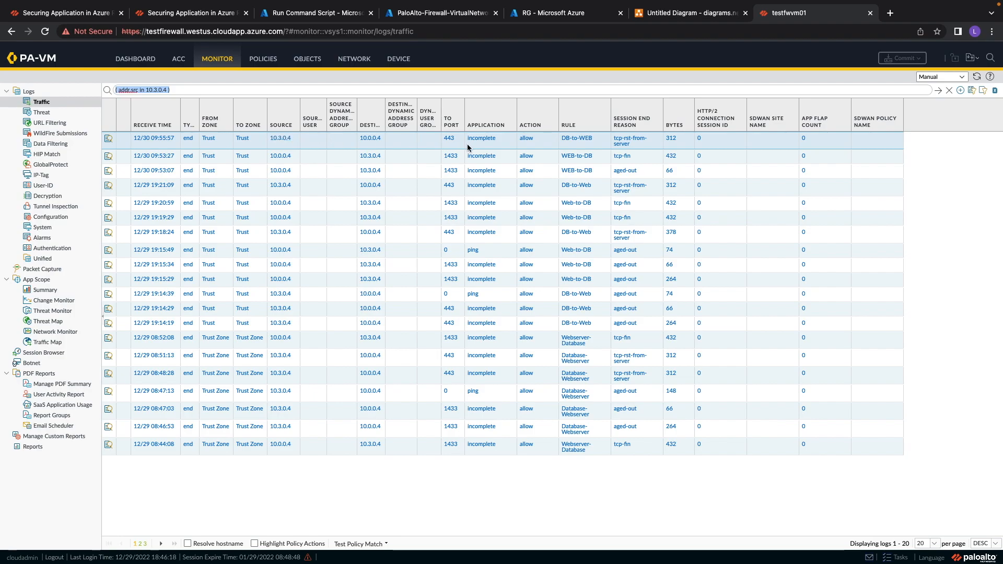